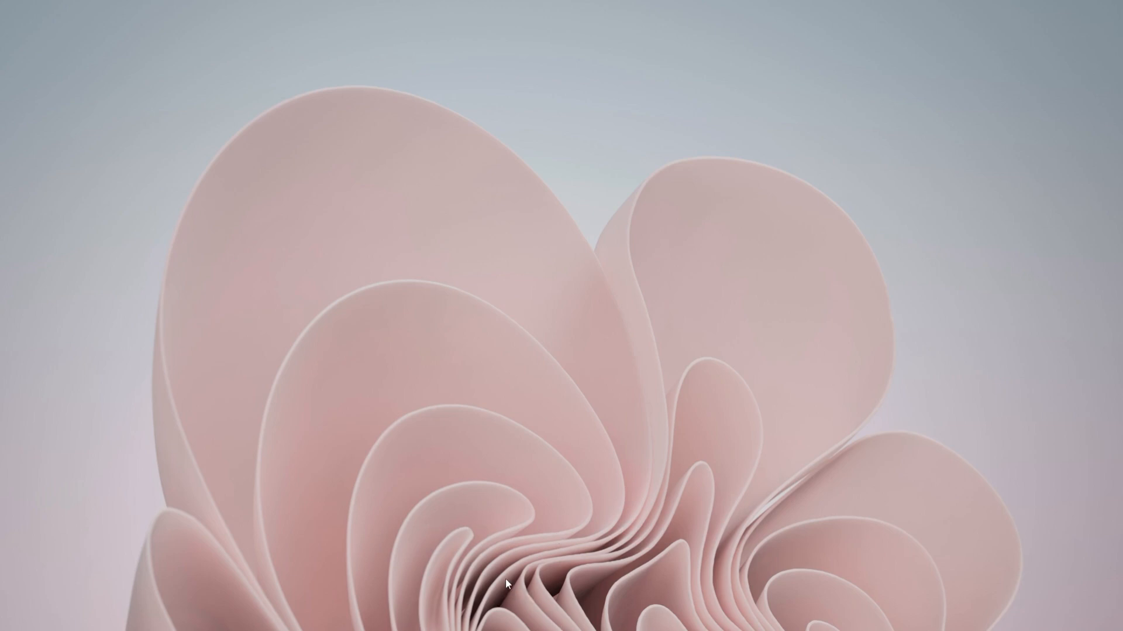
Open the Brave browser and go to the DWSIM download page on dwsim.org
{"action": "mouse_move", "coordinate": [626, 625]}
{"action": "mouse_move", "coordinate": [581, 627]}
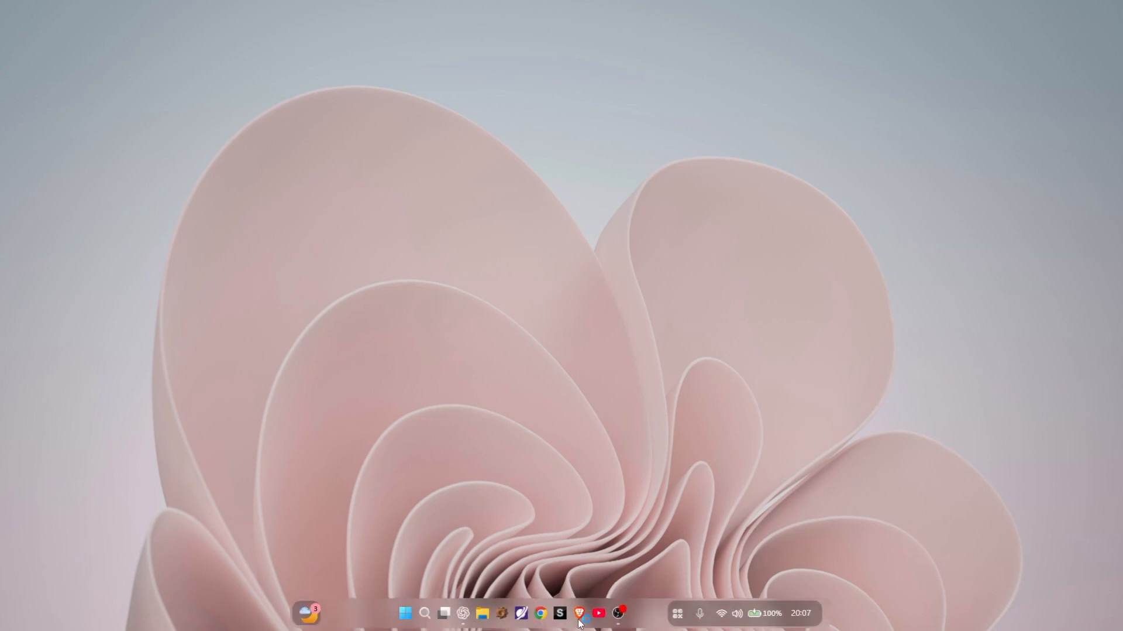
{"action": "left_click", "coordinate": [578, 614]}
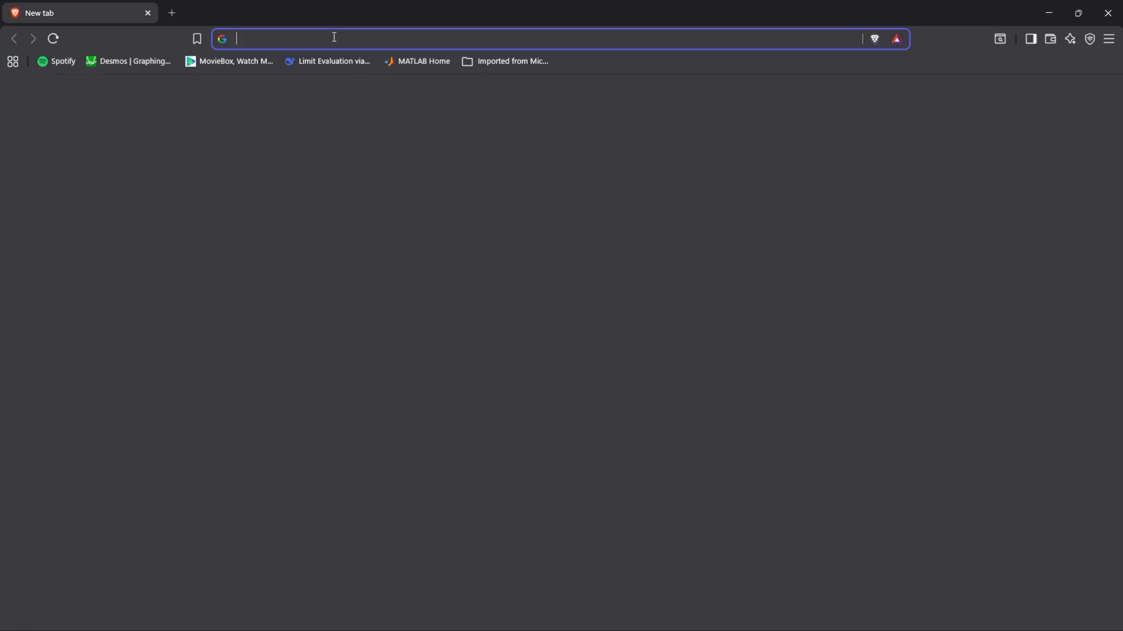
{"action": "type", "text": "DW"}
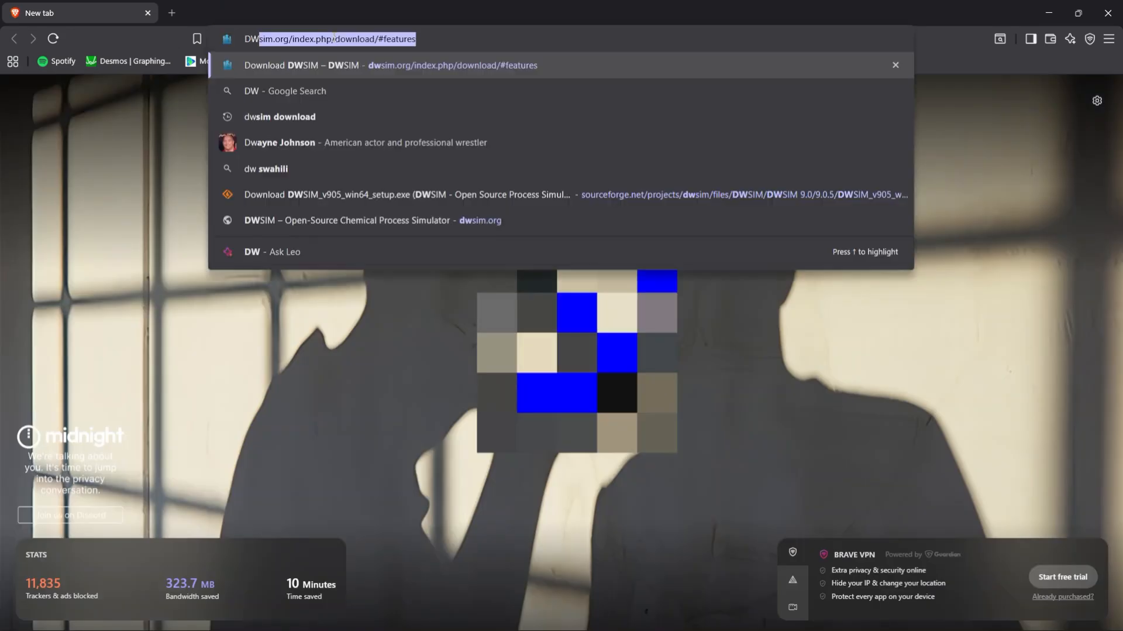
{"action": "type", "text": "SIM"}
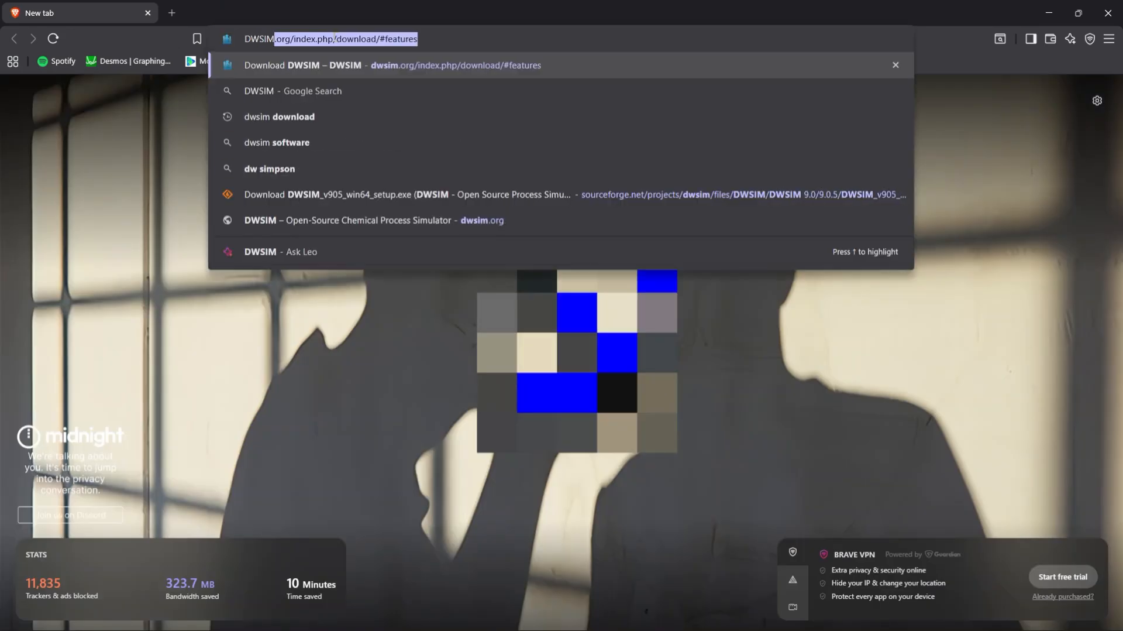
{"action": "key", "text": "Return"}
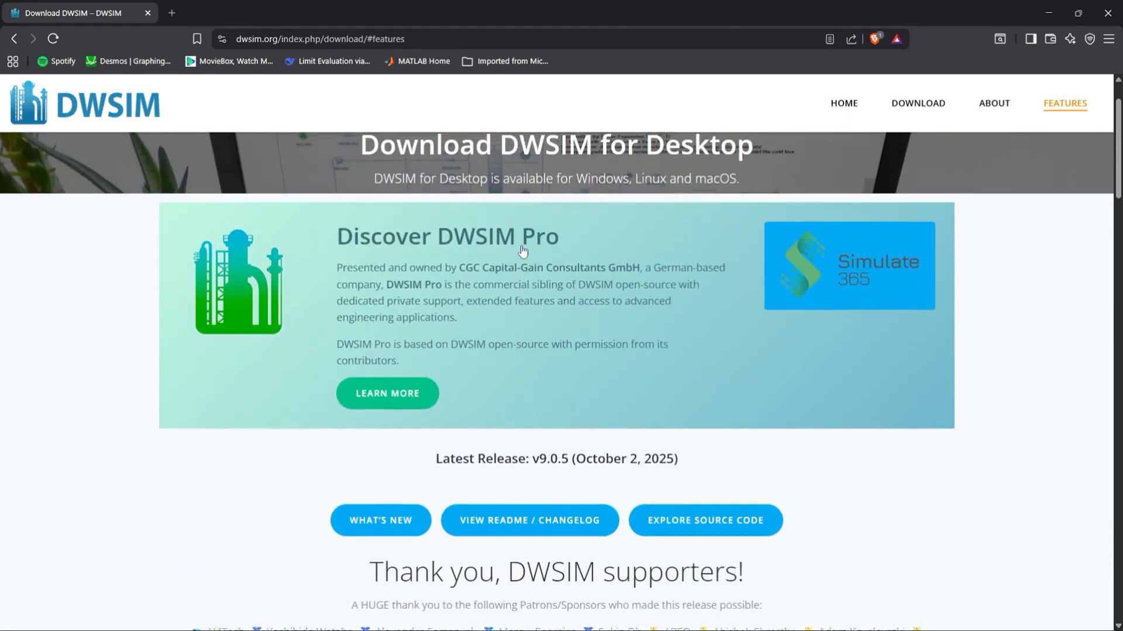
Open the site's Download page and find the packages offered for each operating system
{"action": "scroll", "coordinate": [569, 202], "scroll_direction": "up", "scroll_amount": 2}
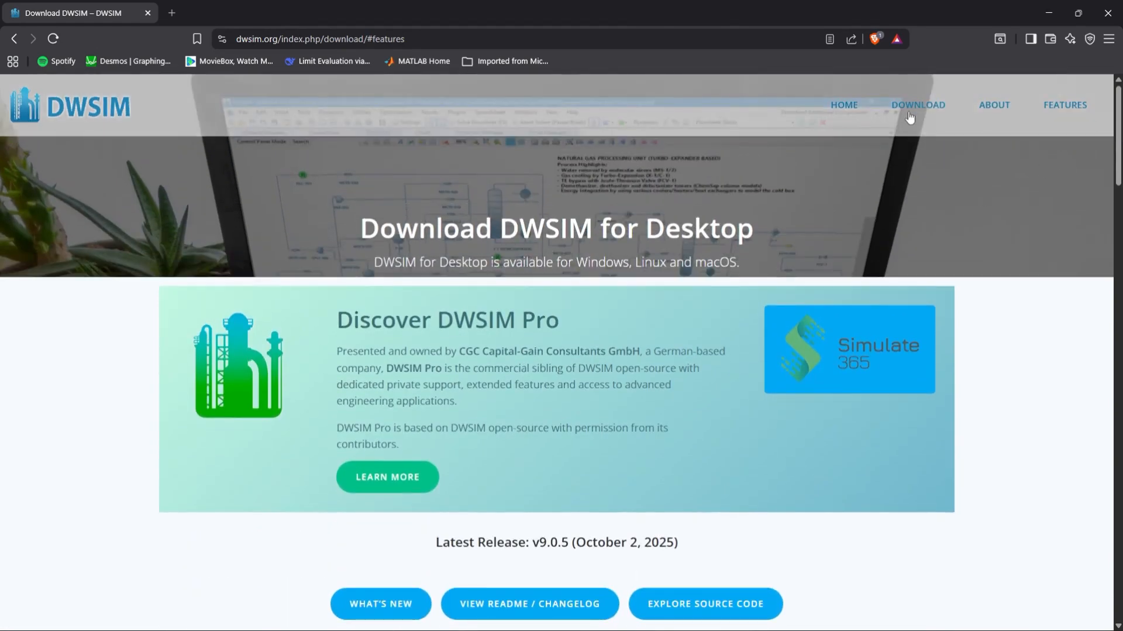
{"action": "left_click", "coordinate": [908, 108]}
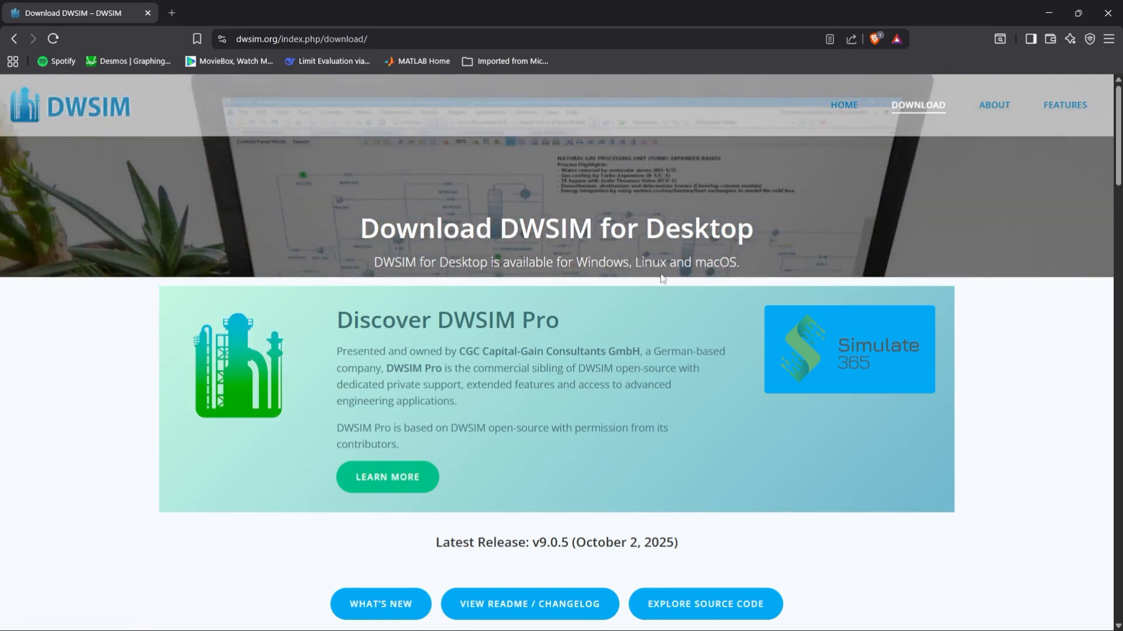
{"action": "scroll", "coordinate": [608, 389], "scroll_direction": "down", "scroll_amount": 4}
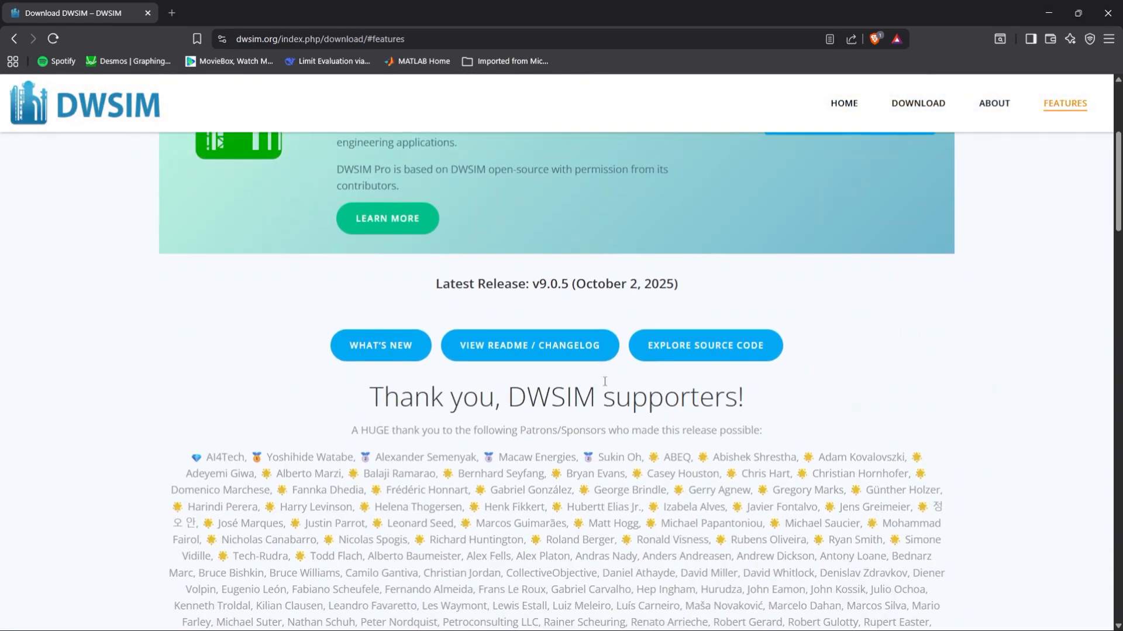
{"action": "scroll", "coordinate": [608, 388], "scroll_direction": "down", "scroll_amount": 10}
{"action": "scroll", "coordinate": [605, 386], "scroll_direction": "down", "scroll_amount": 12}
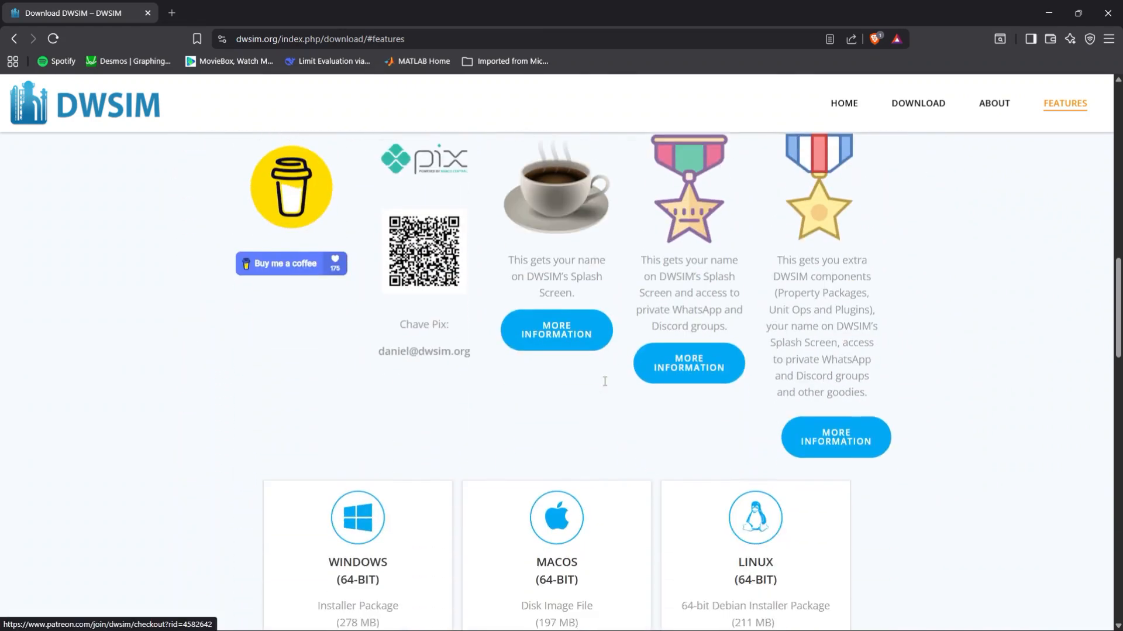
{"action": "scroll", "coordinate": [605, 386], "scroll_direction": "up", "scroll_amount": 5}
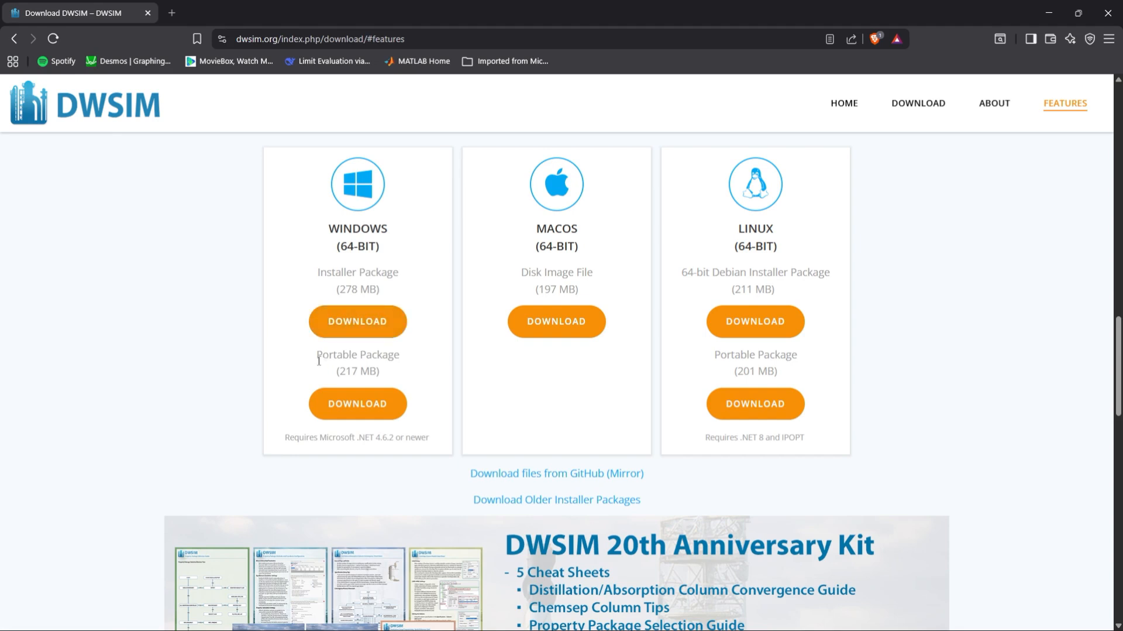
Compare the Windows portable and installer packages and start downloading the 64-bit Windows Installer Package
{"action": "mouse_move", "coordinate": [316, 355]}
{"action": "left_mouse_down"}
{"action": "mouse_move", "coordinate": [402, 364]}
{"action": "mouse_move", "coordinate": [317, 354]}
{"action": "left_mouse_up"}
{"action": "left_click_drag", "start_coordinate": [314, 356], "coordinate": [403, 367]}
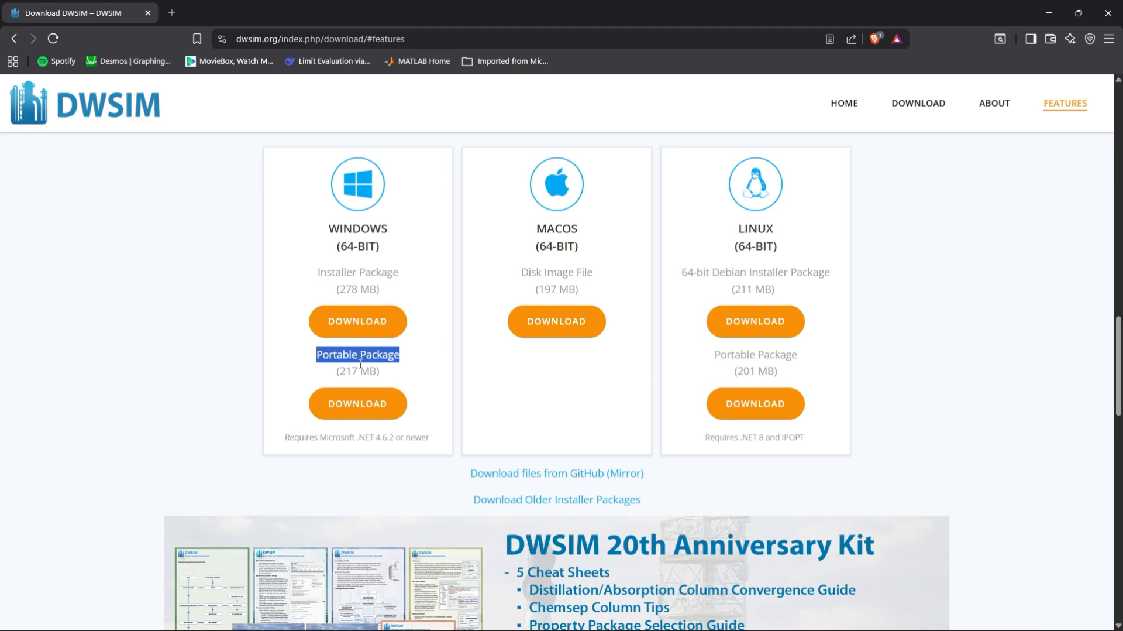
{"action": "left_click", "coordinate": [308, 369]}
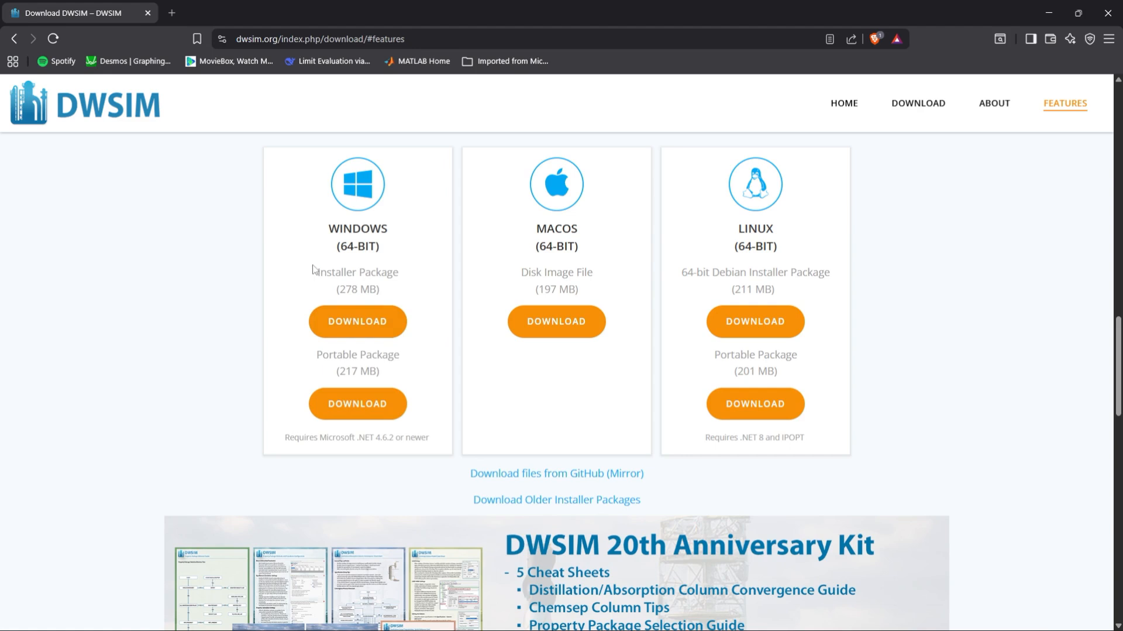
{"action": "left_click_drag", "start_coordinate": [316, 270], "coordinate": [400, 271]}
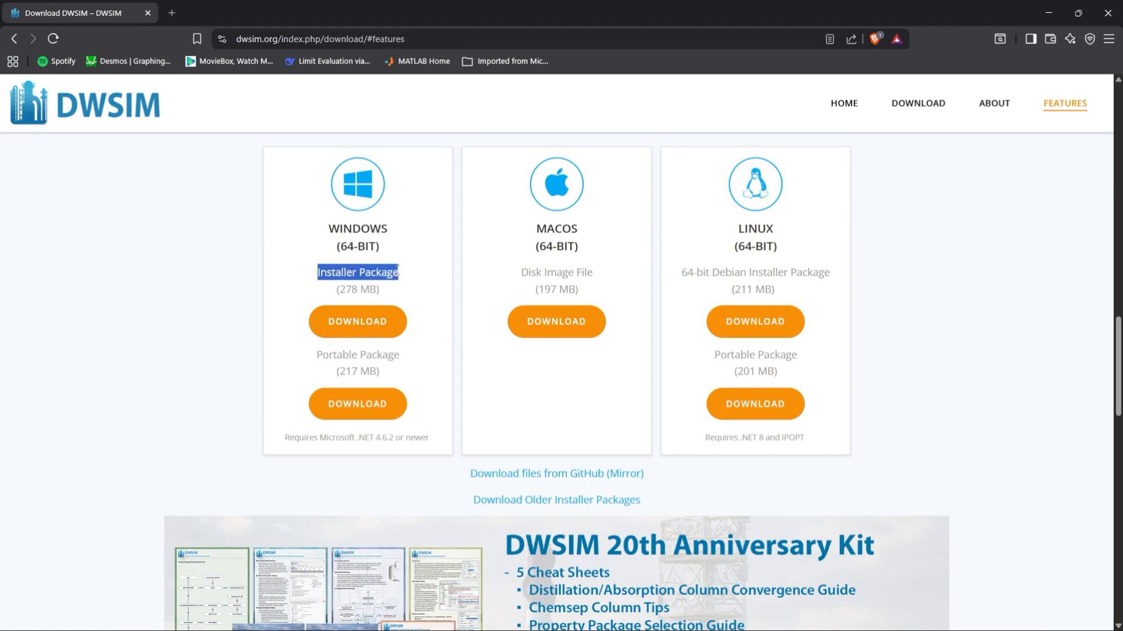
{"action": "left_click", "coordinate": [287, 310]}
{"action": "left_click", "coordinate": [344, 325]}
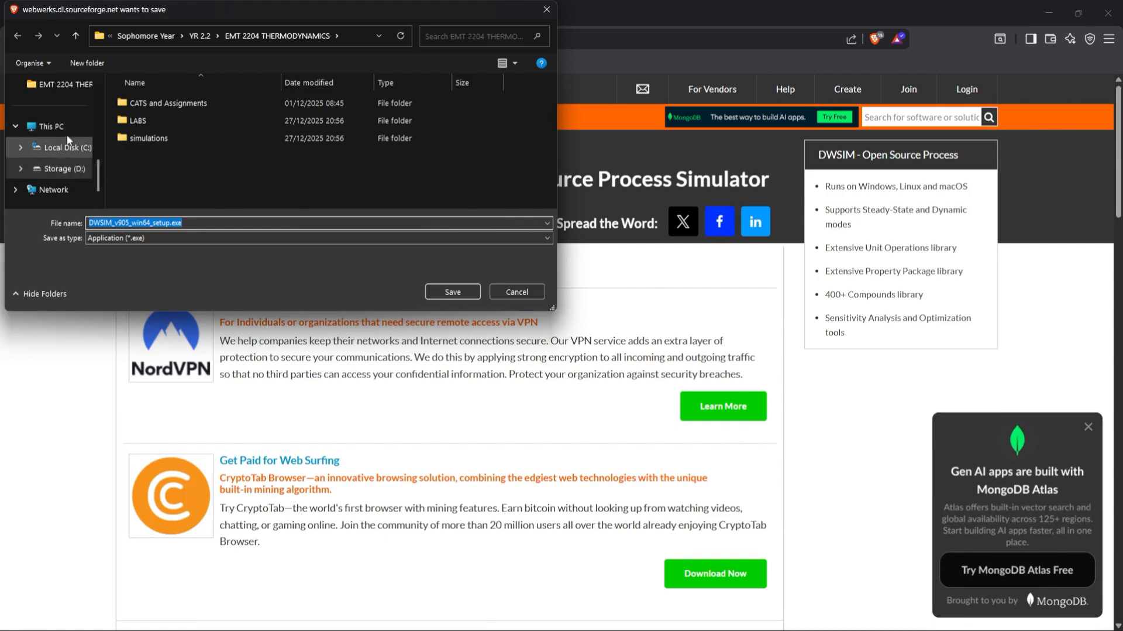
Save DWSIM_v905_win64_setup.exe in the Downloads folder, replacing the existing file, and check the download's progress
{"action": "scroll", "coordinate": [68, 162], "scroll_direction": "up", "scroll_amount": 5}
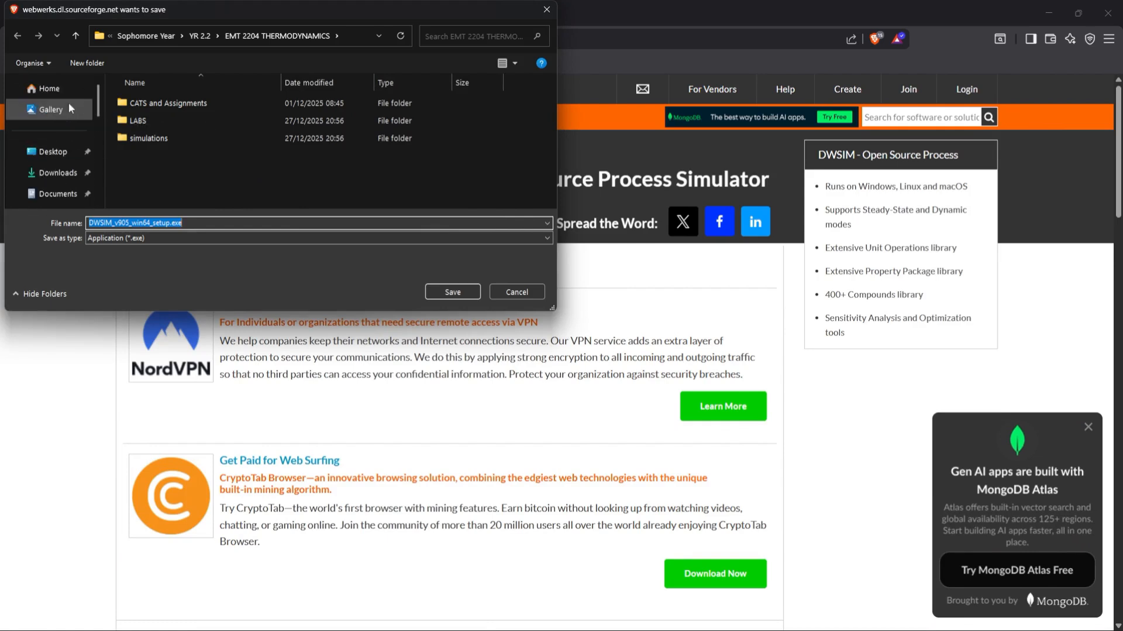
{"action": "left_click", "coordinate": [57, 172]}
{"action": "left_click", "coordinate": [453, 291]}
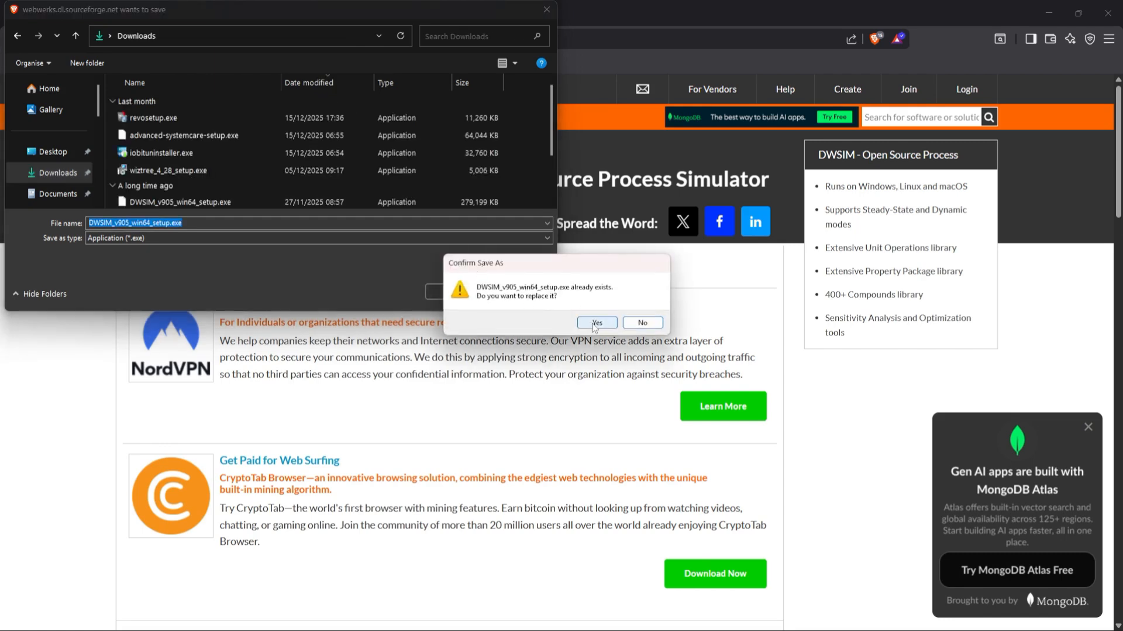
{"action": "left_click", "coordinate": [596, 323]}
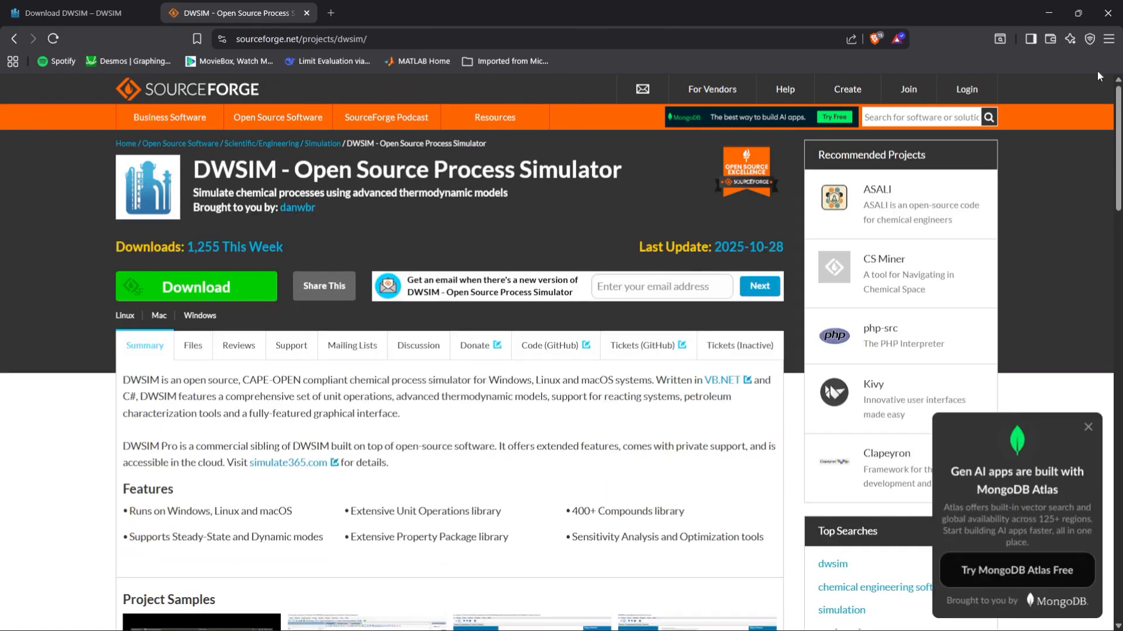
{"action": "left_click", "coordinate": [1011, 41]}
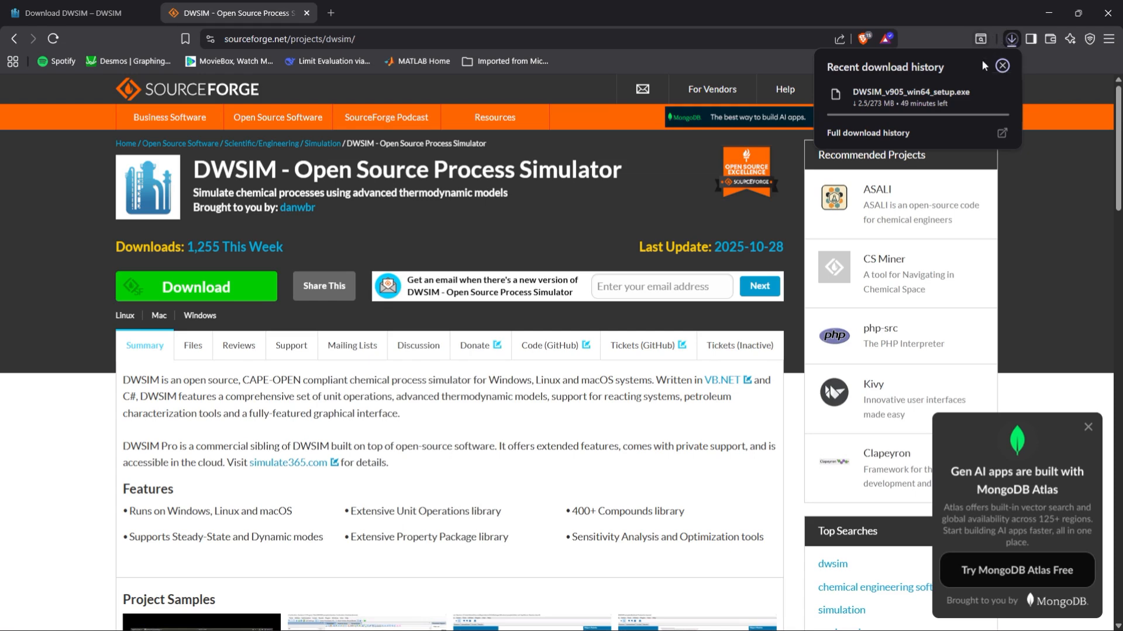
{"action": "mouse_move", "coordinate": [955, 90]}
{"action": "left_click", "coordinate": [1039, 208]}
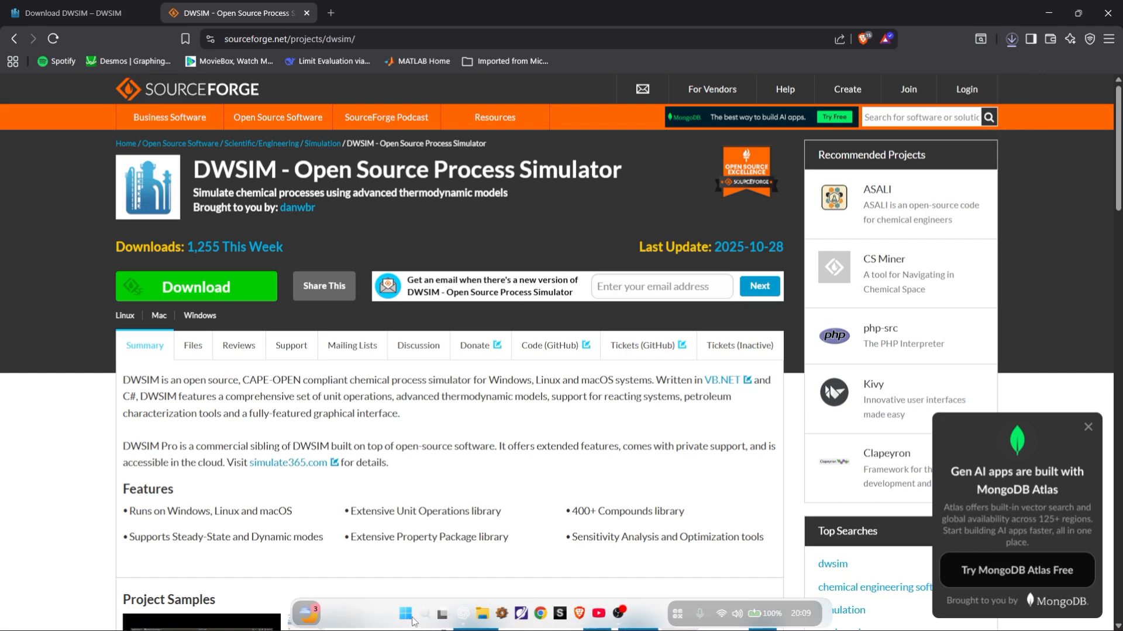
Open the Downloads folder in File Explorer and run the existing DWSIM_v905_win64_setup.exe
{"action": "left_click", "coordinate": [405, 612]}
{"action": "left_click", "coordinate": [482, 614]}
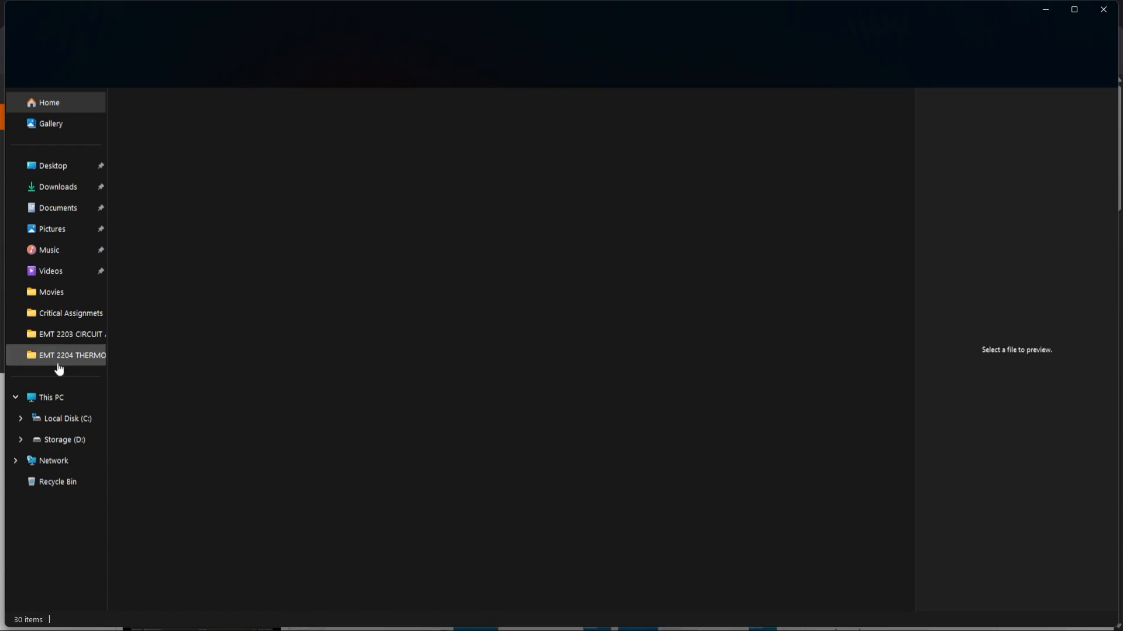
{"action": "left_click", "coordinate": [70, 188]}
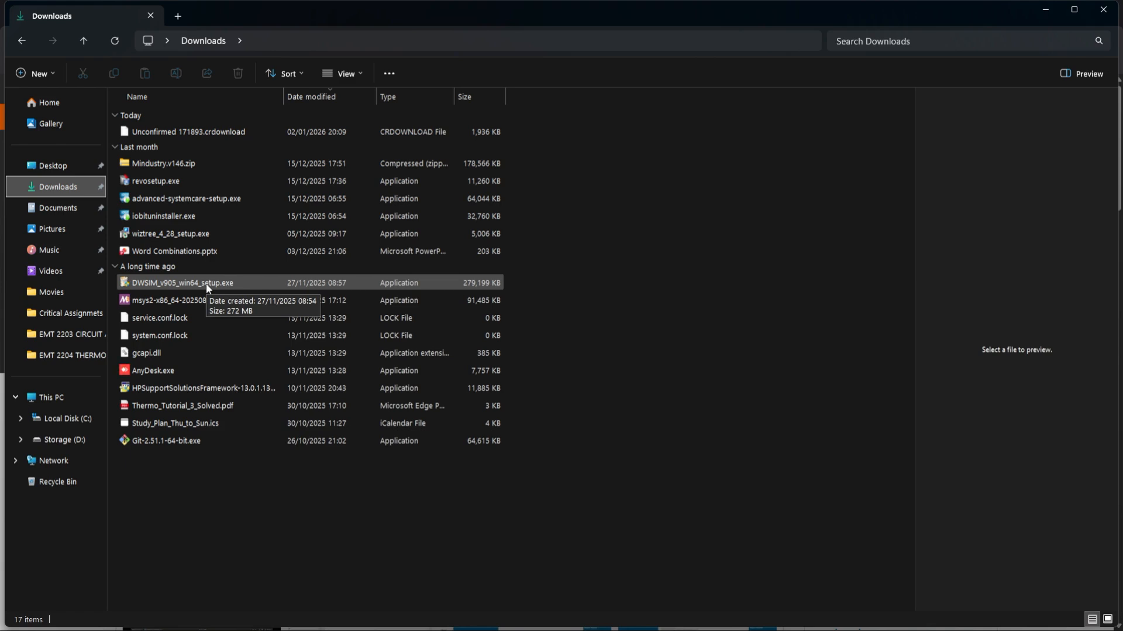
{"action": "double_click", "coordinate": [205, 282]}
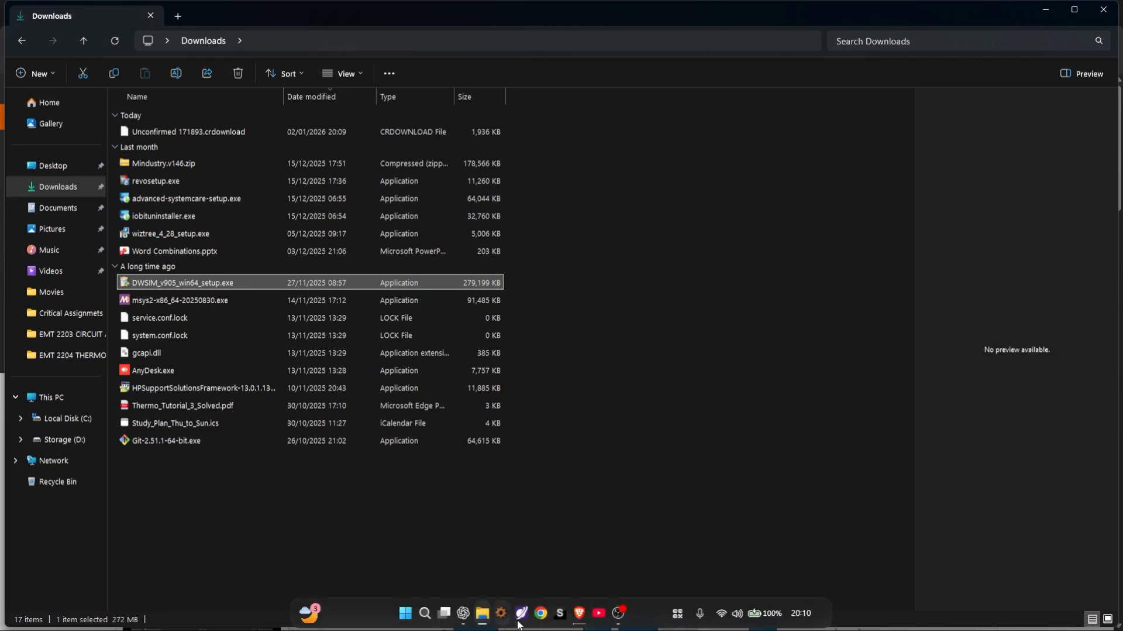
Switch back to Brave and cancel the running download of DWSIM_v905_win64_setup.exe
{"action": "left_click", "coordinate": [585, 625]}
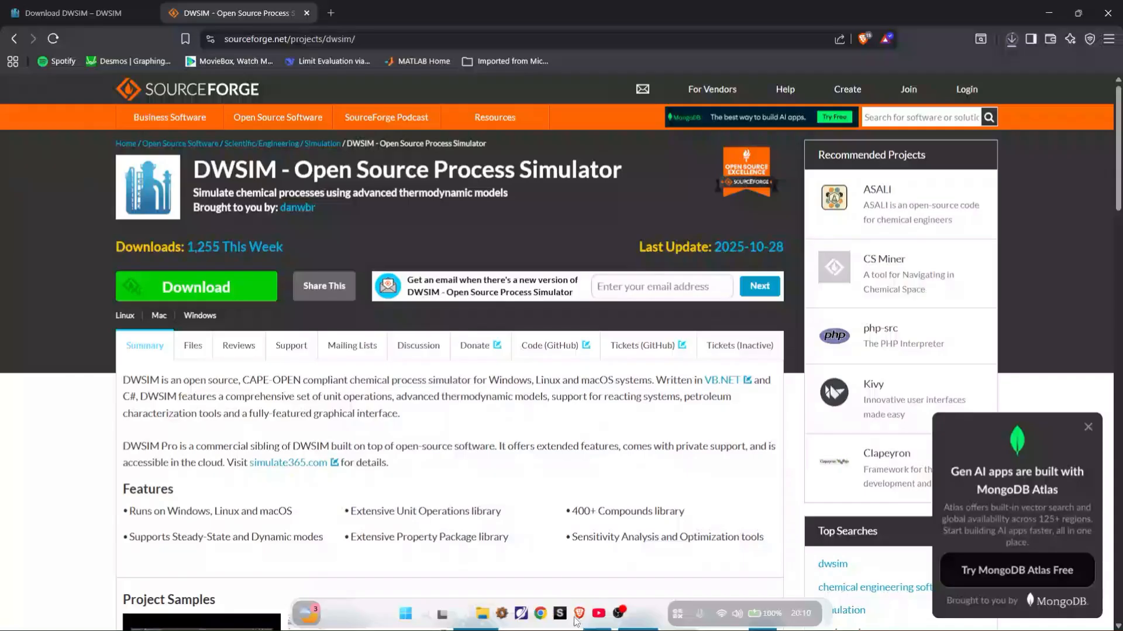
{"action": "left_click", "coordinate": [1012, 40]}
{"action": "left_click", "coordinate": [1011, 41]}
{"action": "left_click", "coordinate": [1014, 40]}
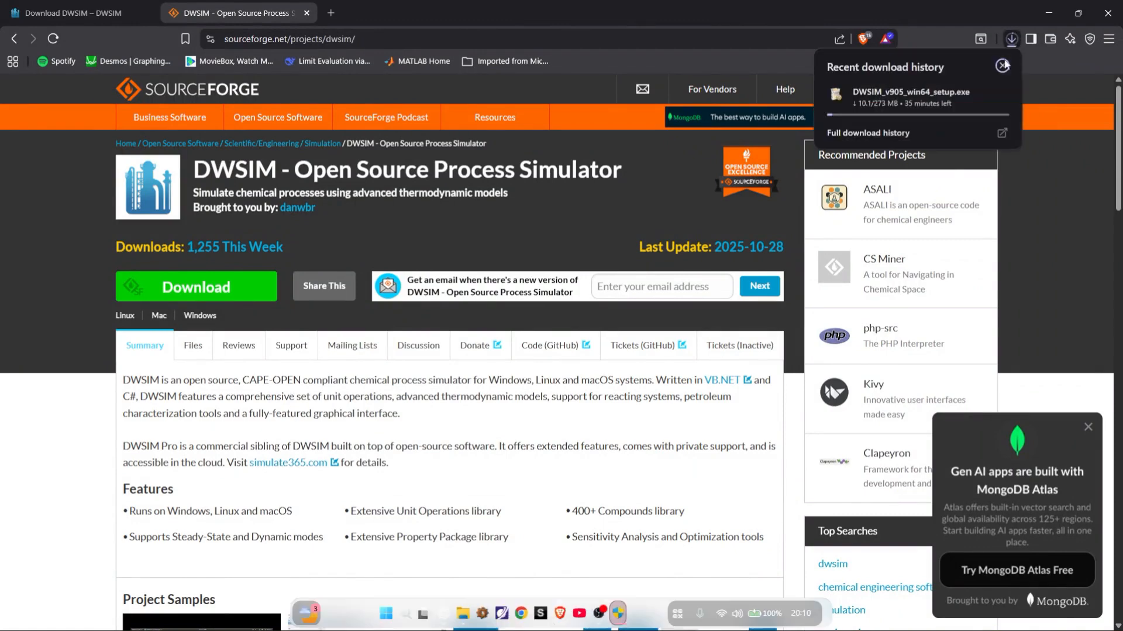
{"action": "left_click", "coordinate": [1002, 65]}
{"action": "left_click", "coordinate": [1017, 44]}
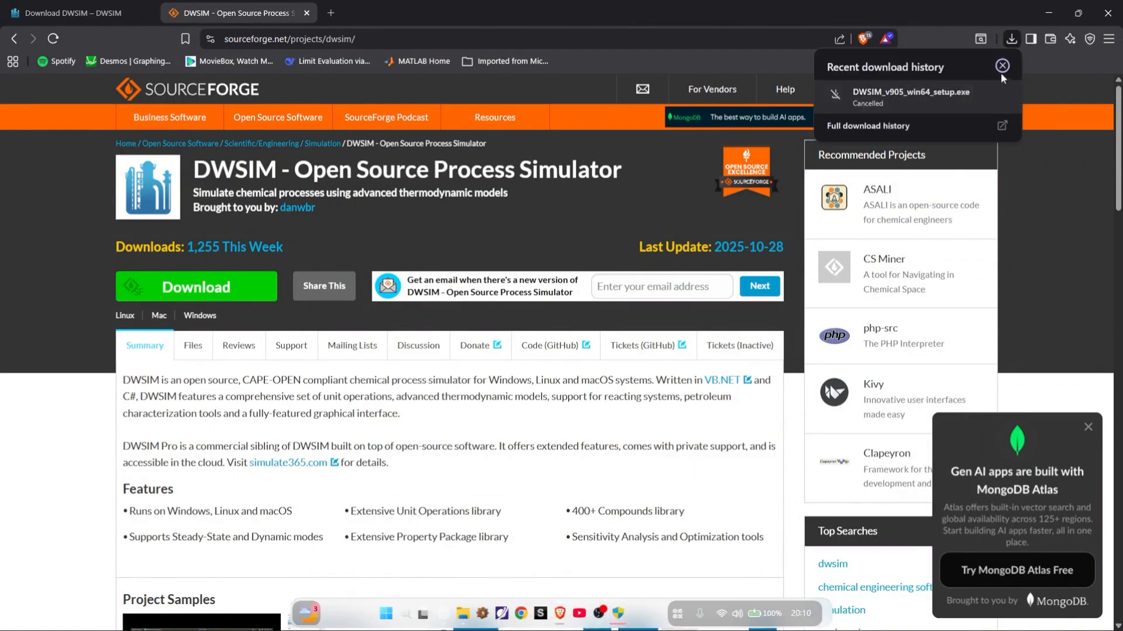
{"action": "left_click", "coordinate": [998, 96]}
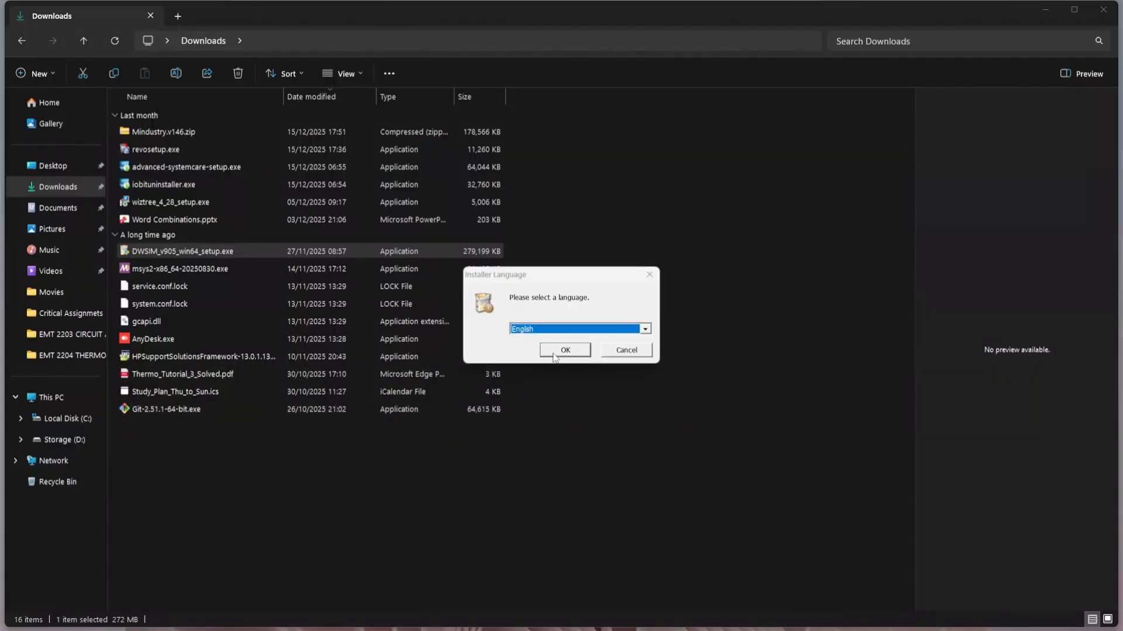
Choose English as the installer language and agree to uninstall the previous DWSIM version
{"action": "left_click", "coordinate": [554, 351]}
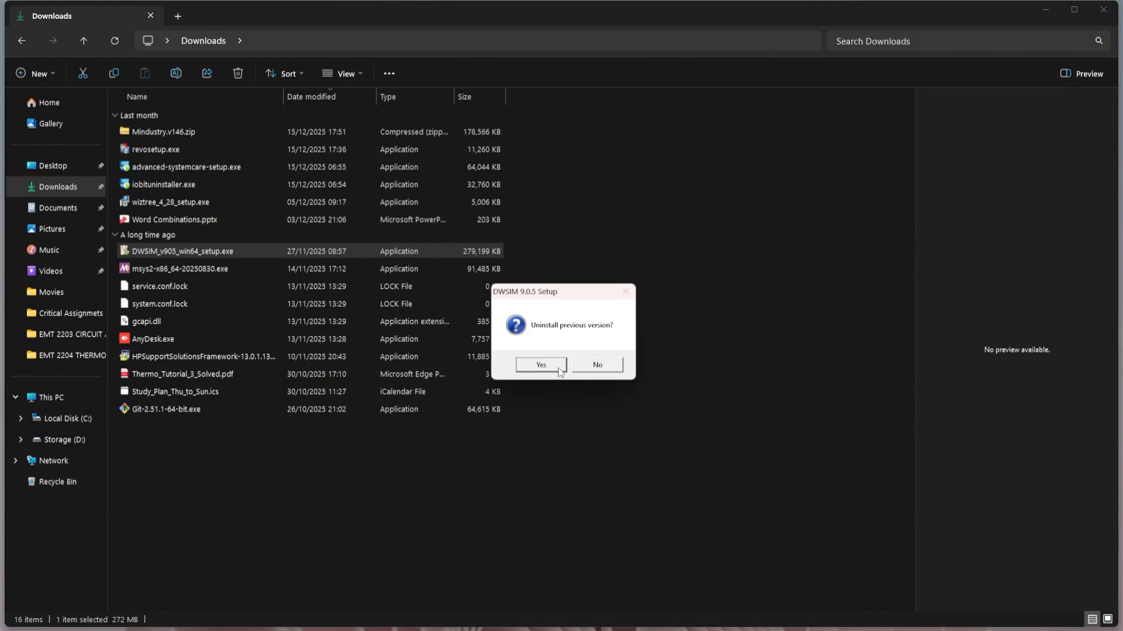
{"action": "left_click", "coordinate": [557, 365]}
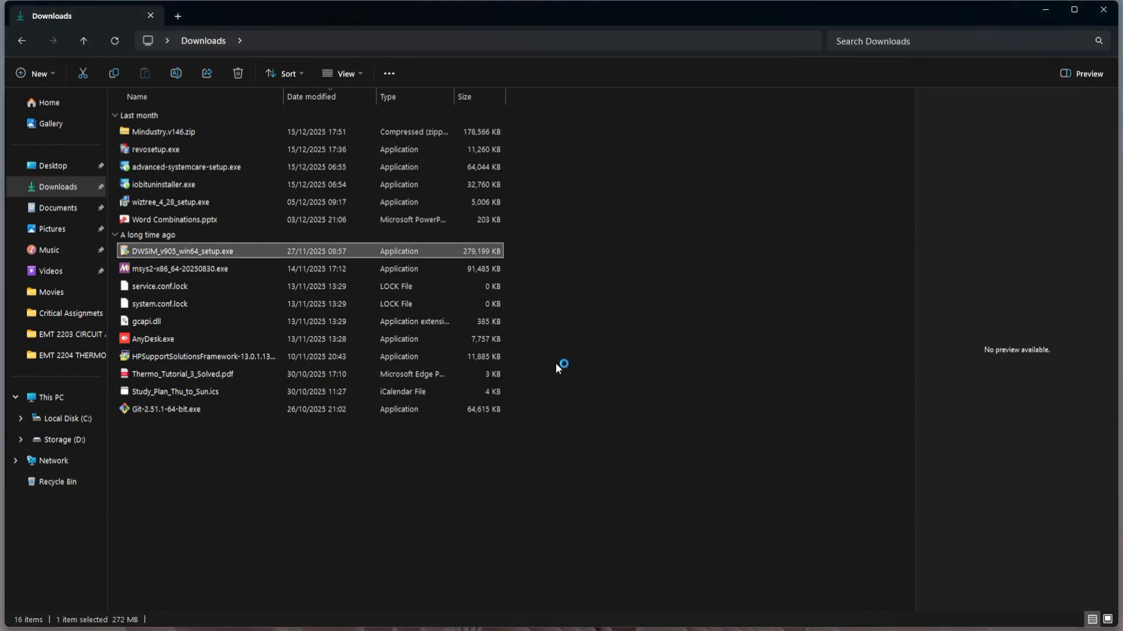
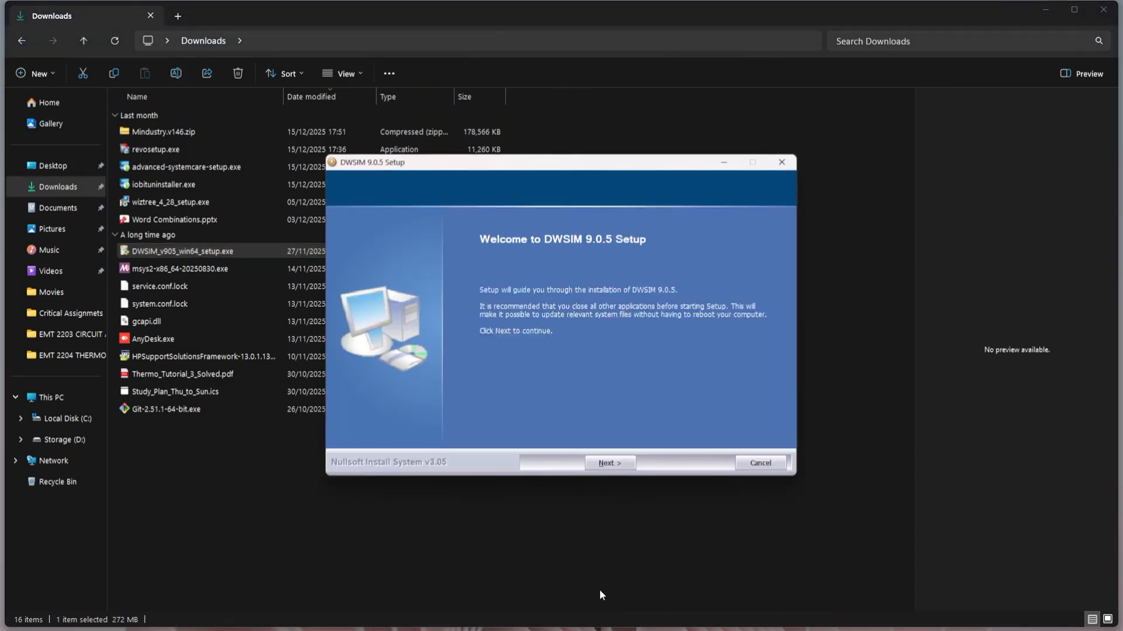
Accept the license agreement and install DWSIM 9.0.5 with the default components, destination folder and DWSIM Start Menu folder
{"action": "left_click", "coordinate": [611, 463]}
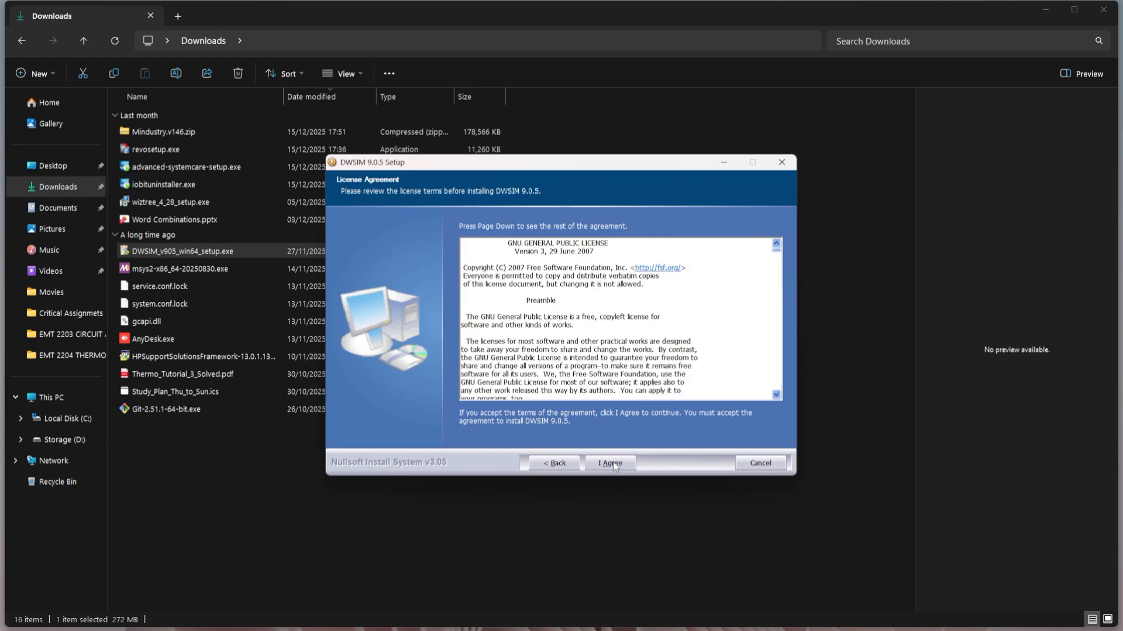
{"action": "left_click", "coordinate": [611, 463]}
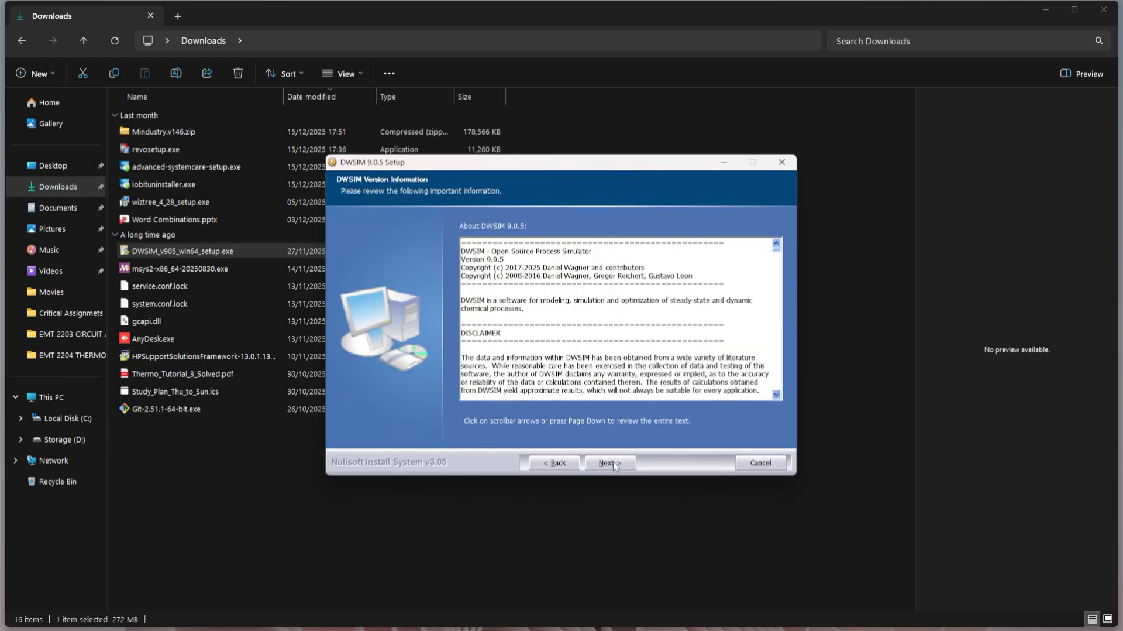
{"action": "left_click", "coordinate": [611, 462]}
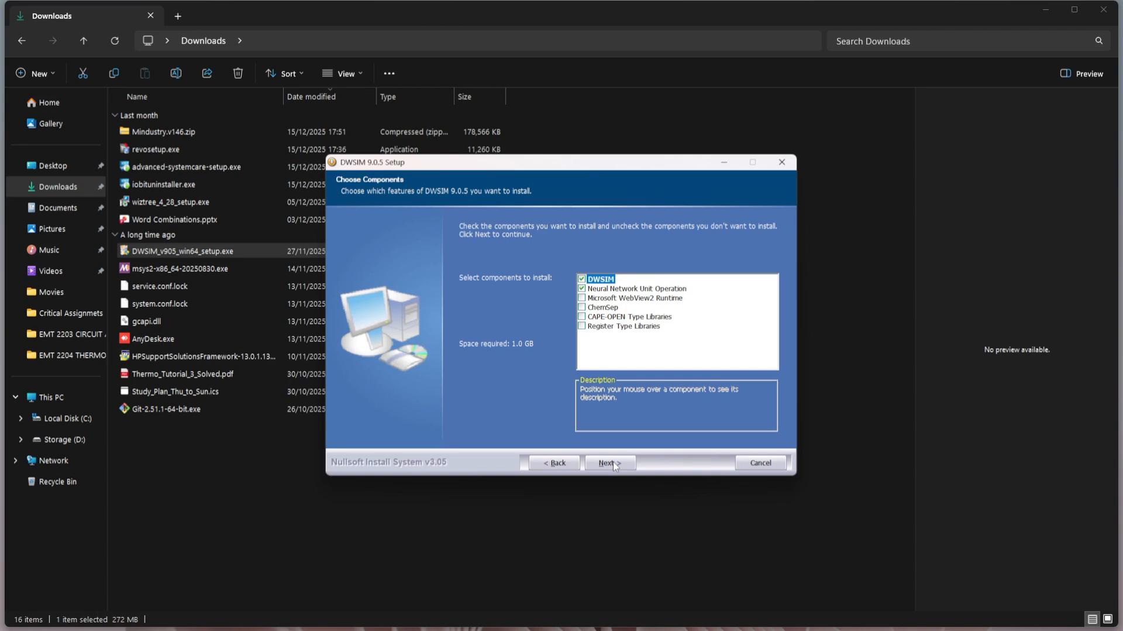
{"action": "left_click", "coordinate": [614, 464]}
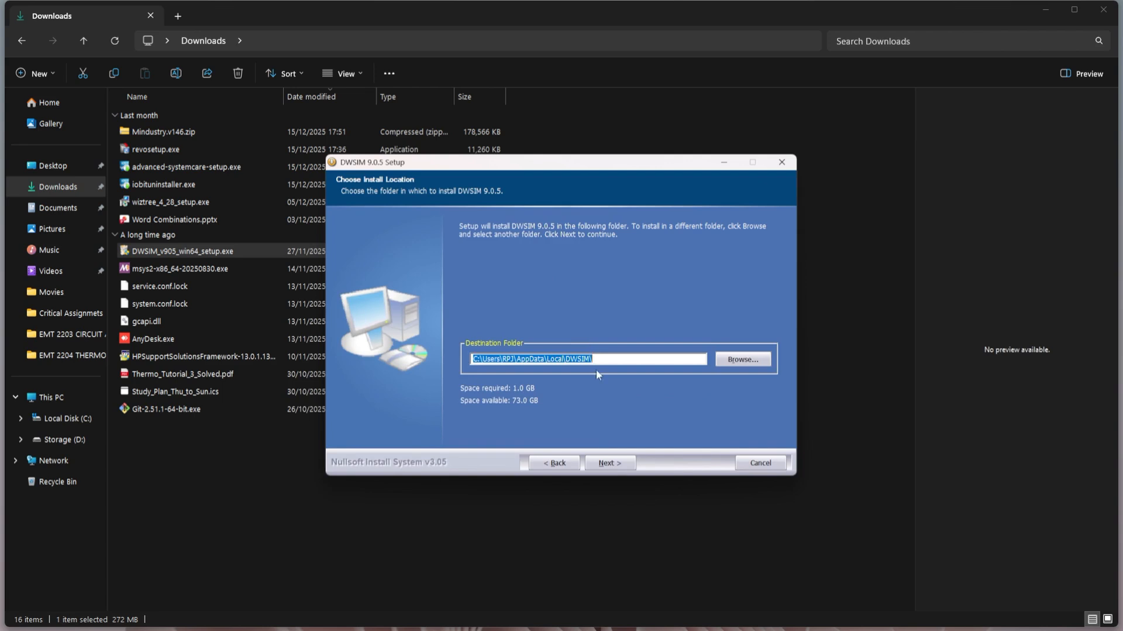
{"action": "left_click", "coordinate": [610, 463]}
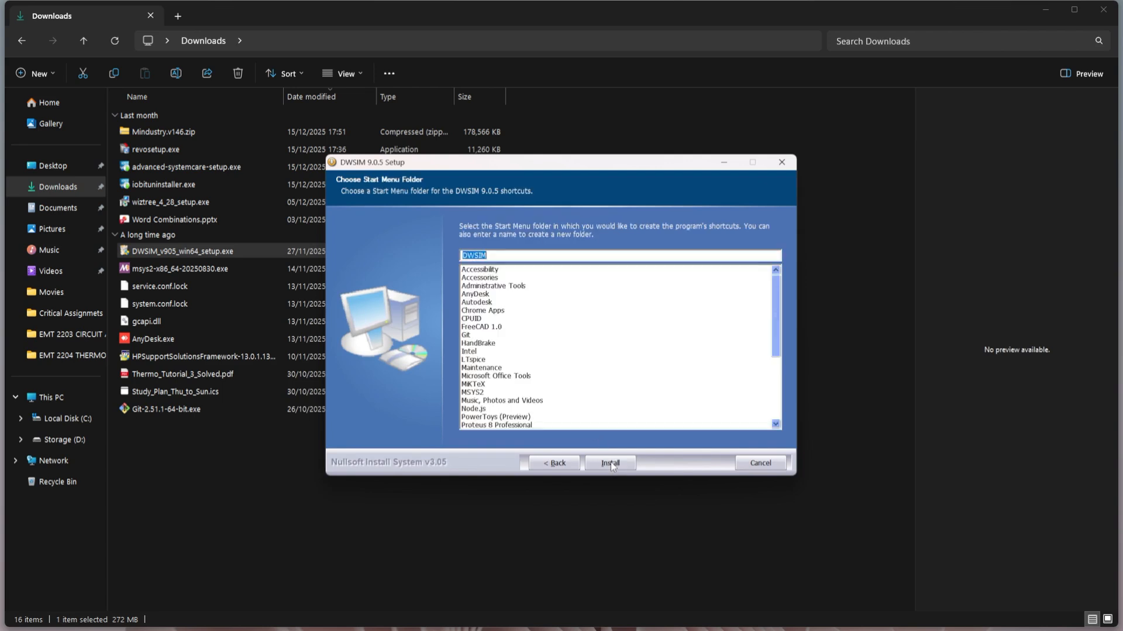
{"action": "left_click", "coordinate": [610, 463]}
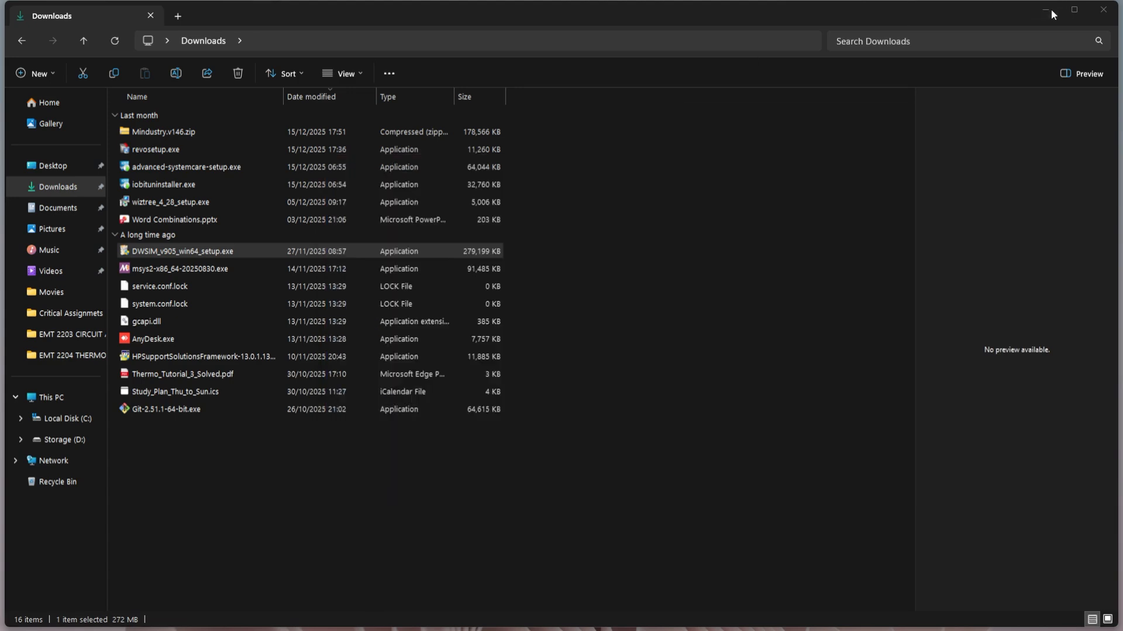
Minimize the Downloads window and finish the completed DWSIM 9.0.5 setup
{"action": "left_click", "coordinate": [1046, 9]}
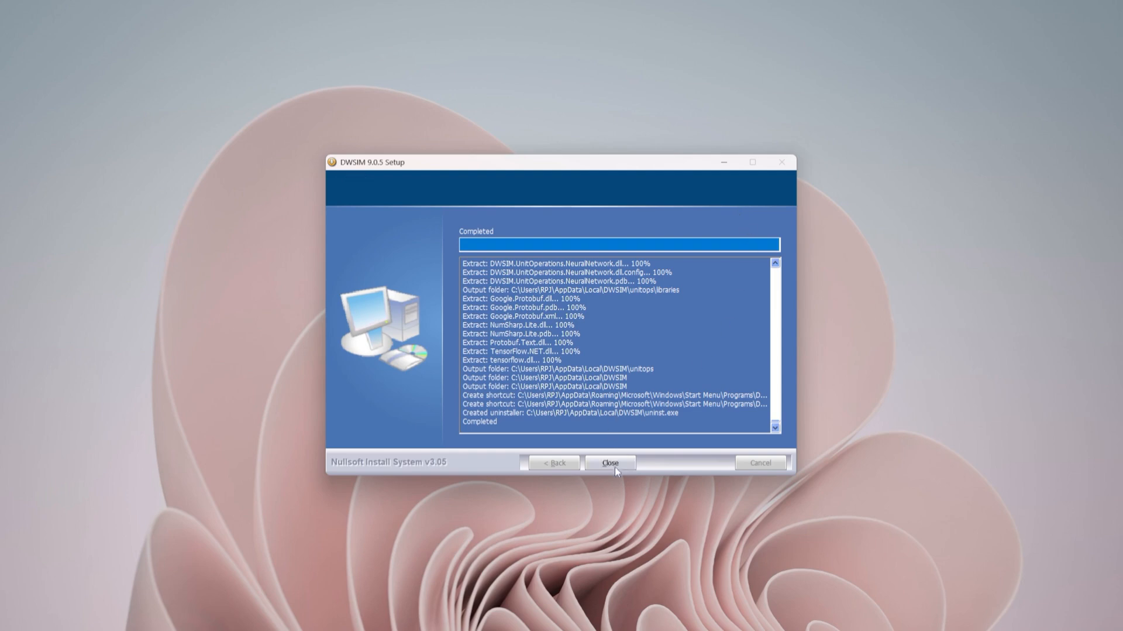
{"action": "left_click", "coordinate": [610, 465]}
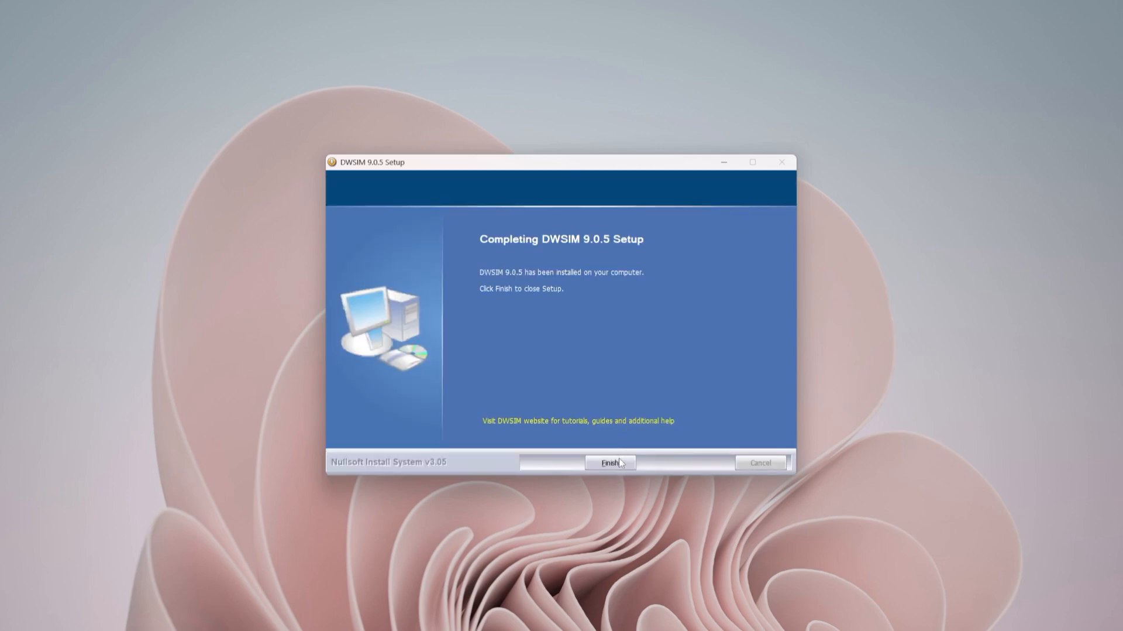
{"action": "left_click", "coordinate": [619, 465]}
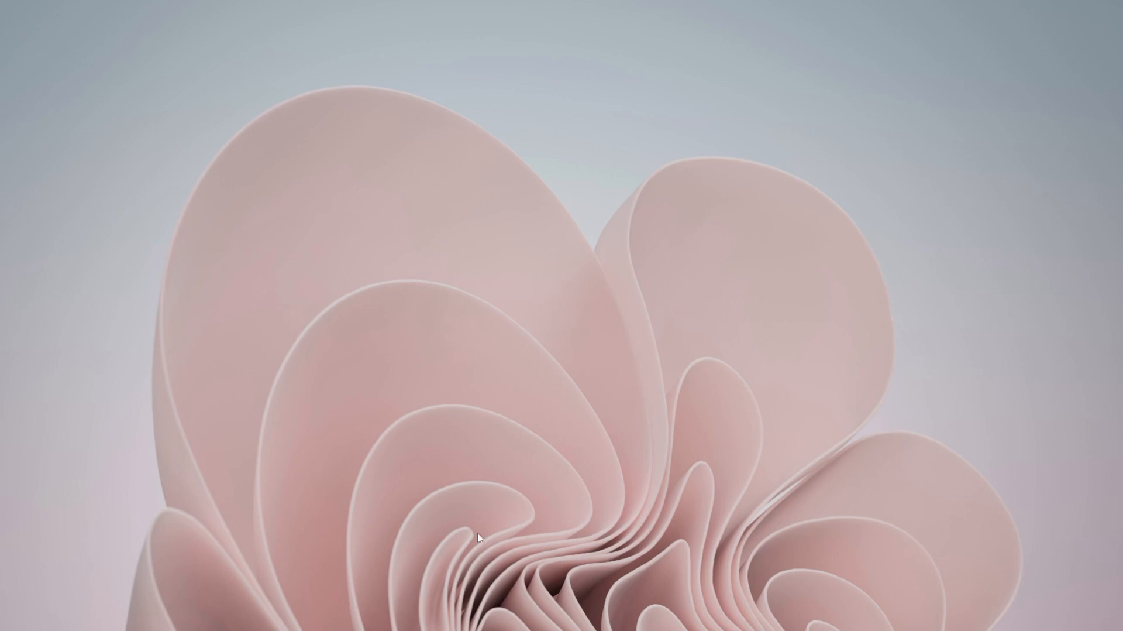
Search for dwsim in Windows, launch DWSIM (Cross-Platform UI) and create a new process model
{"action": "mouse_move", "coordinate": [444, 626]}
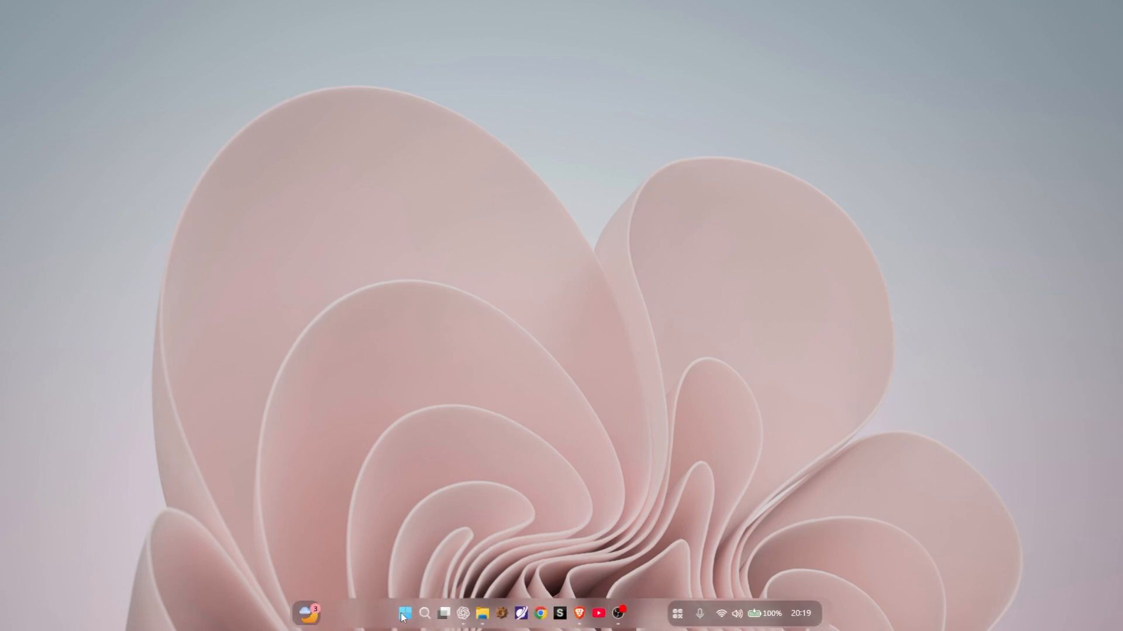
{"action": "left_click", "coordinate": [404, 613]}
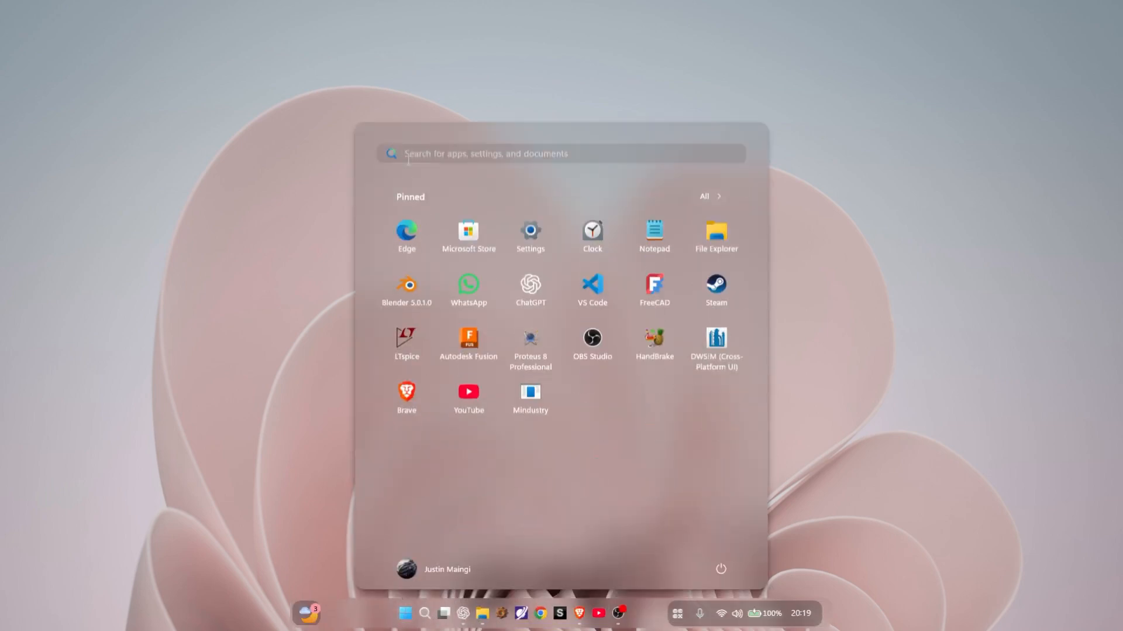
{"action": "type", "text": "dwsim"}
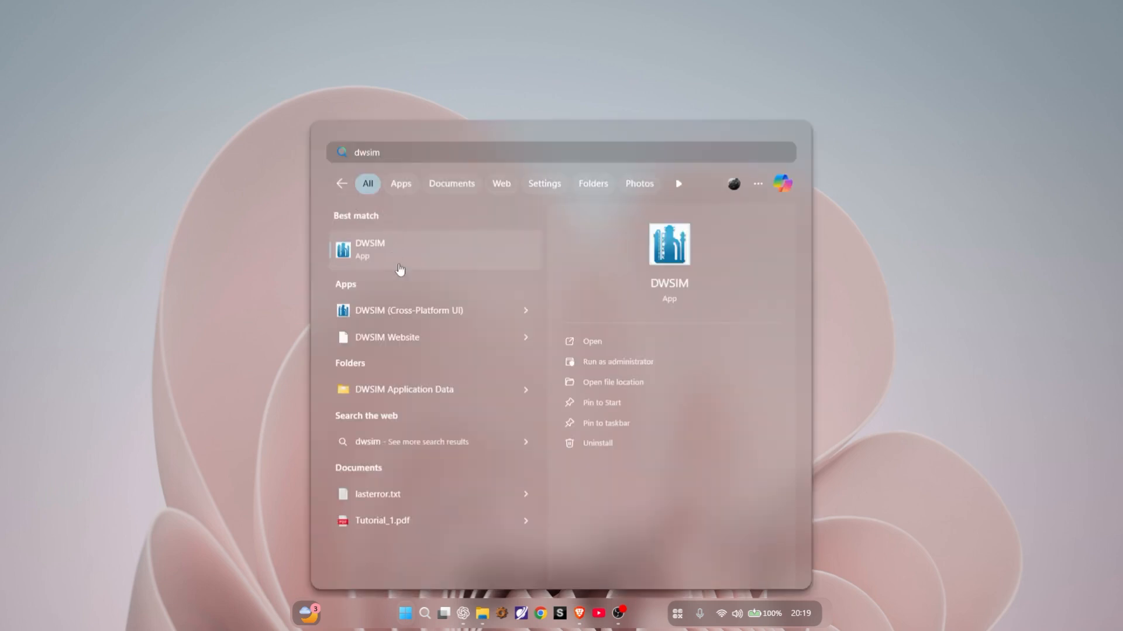
{"action": "left_click", "coordinate": [480, 319]}
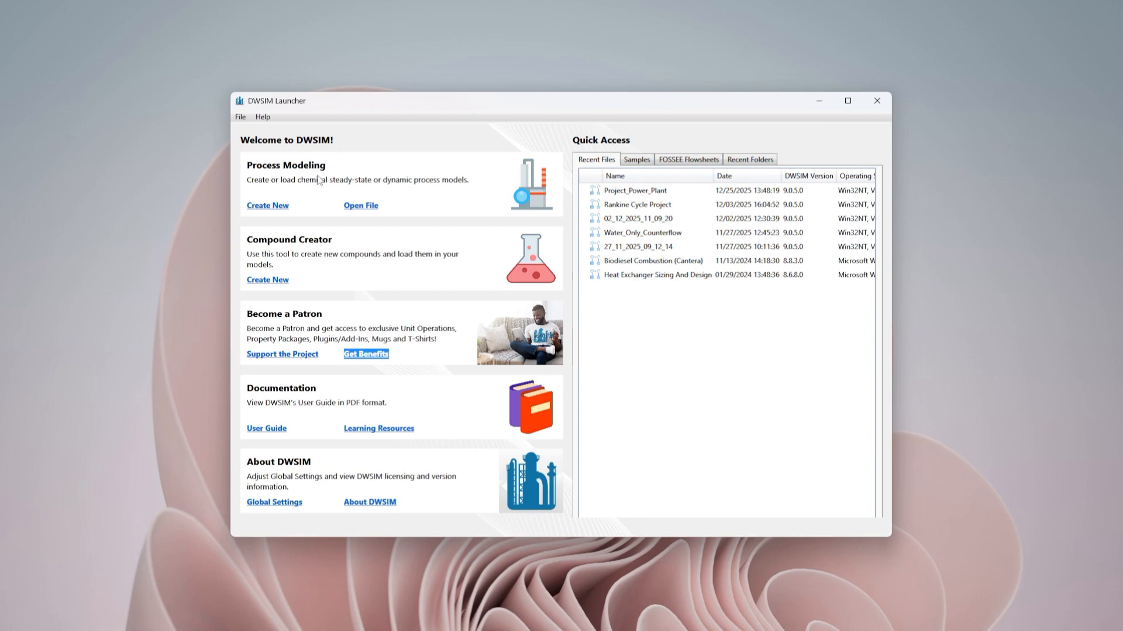
{"action": "left_click", "coordinate": [271, 206]}
{"action": "left_click", "coordinate": [275, 206]}
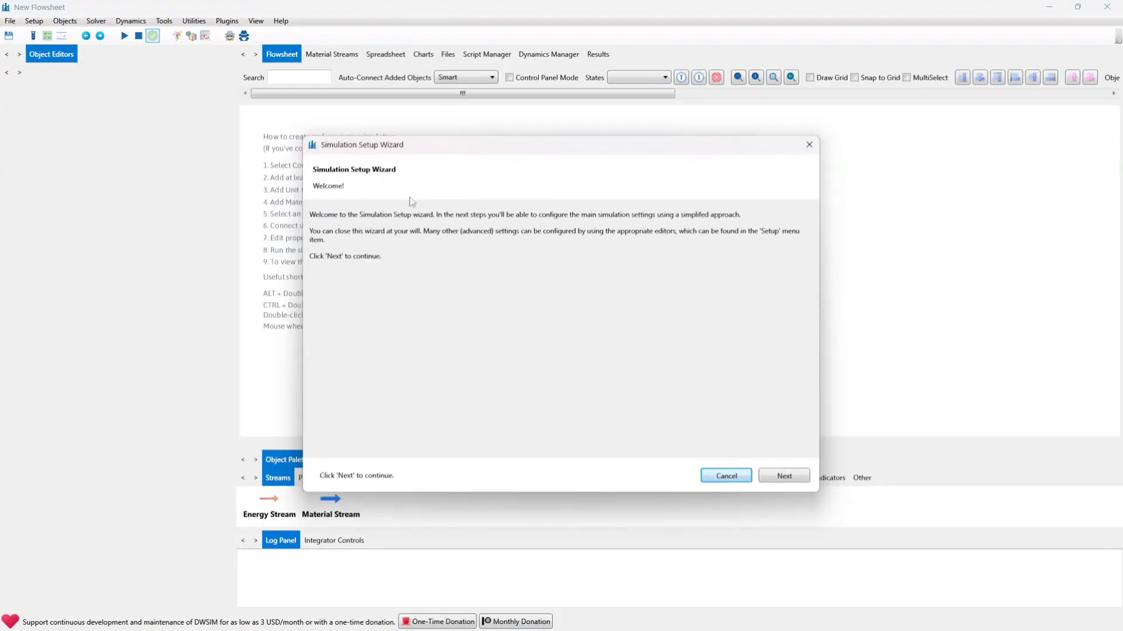
Find water in the Simulation Setup Wizard's compound list, add the ChemSep Water compound and continue to the process model details
{"action": "left_click", "coordinate": [795, 475]}
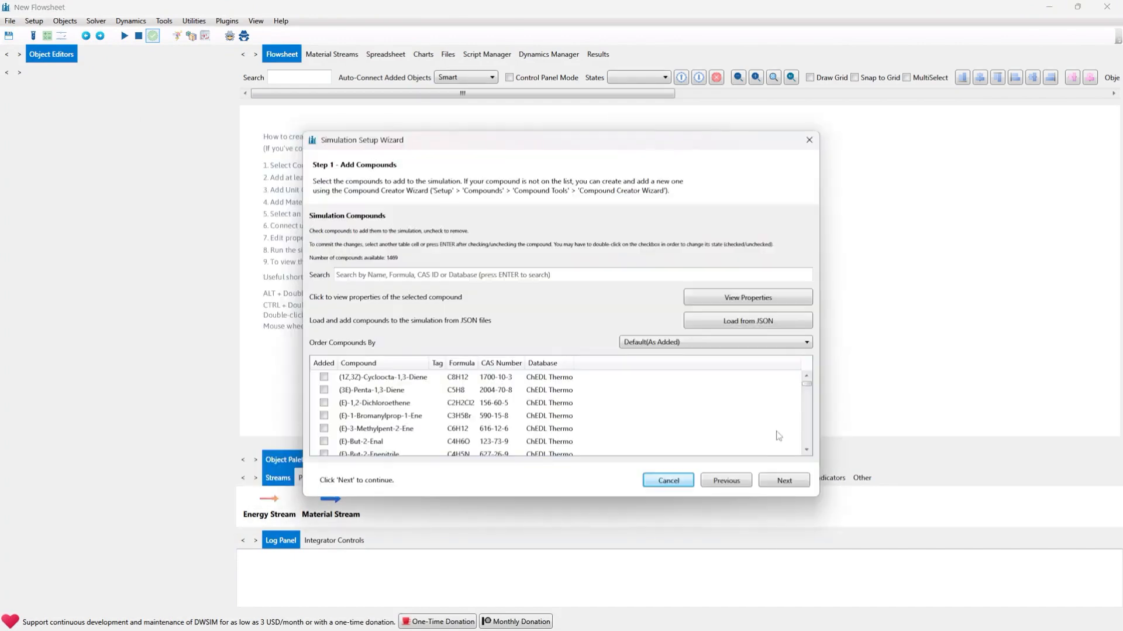
{"action": "left_click", "coordinate": [595, 278]}
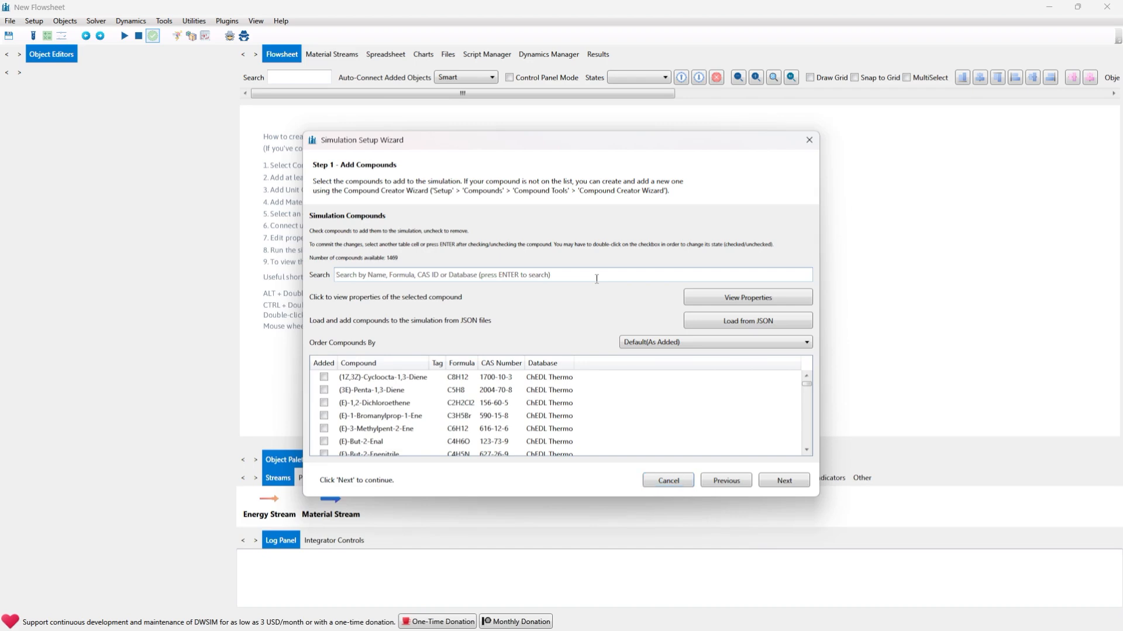
{"action": "type", "text": "water"}
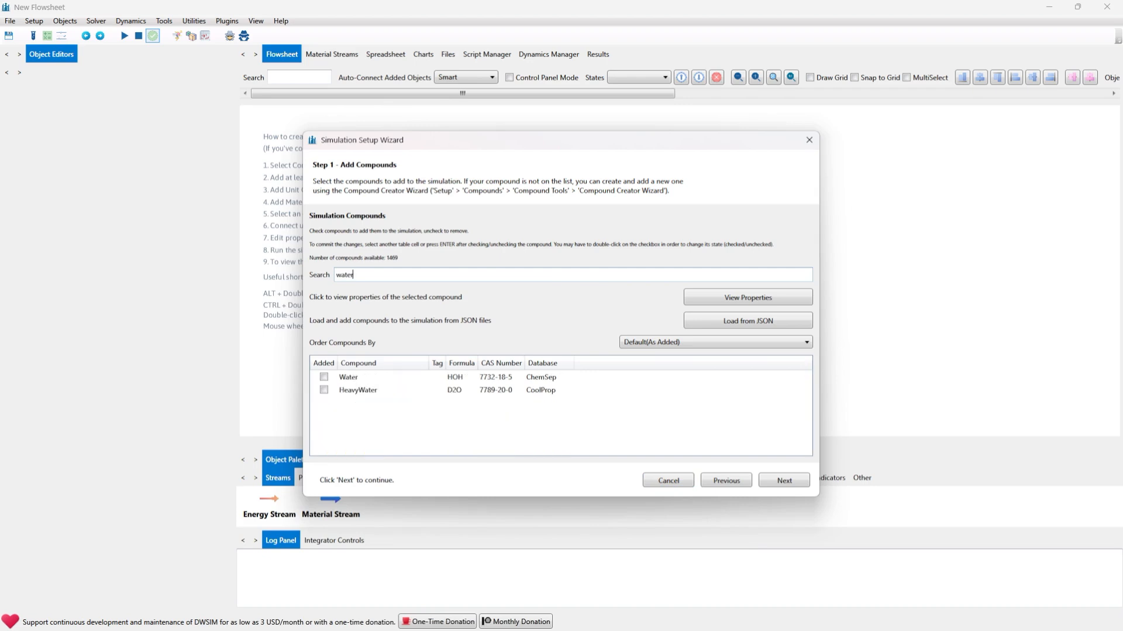
{"action": "left_click", "coordinate": [324, 377]}
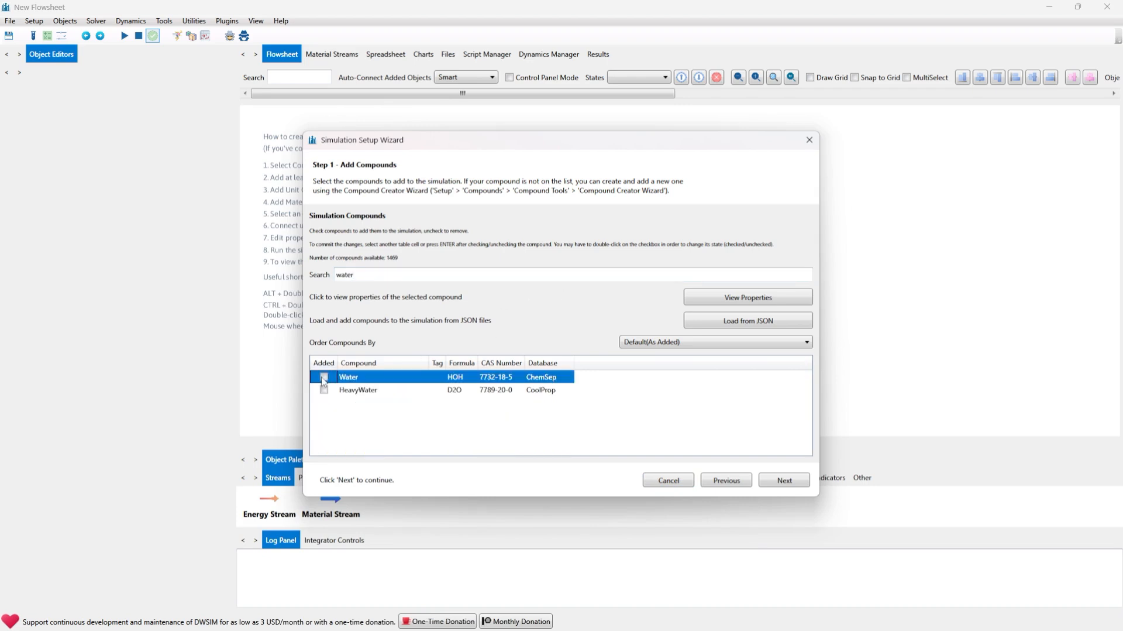
{"action": "left_click", "coordinate": [324, 379]}
{"action": "left_click", "coordinate": [362, 398]}
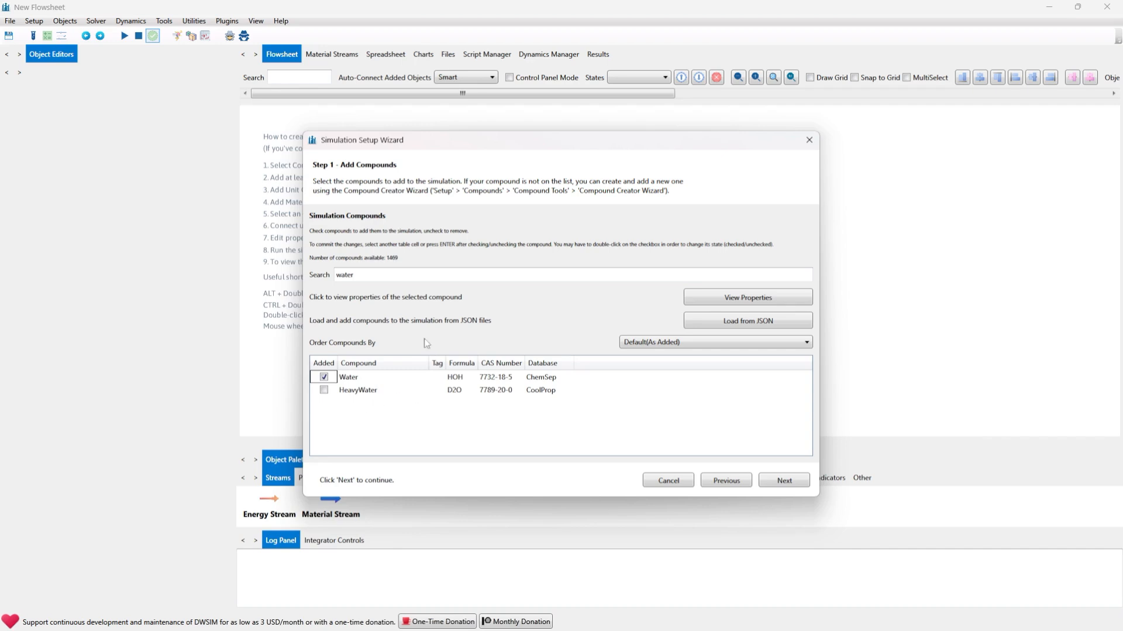
{"action": "left_click", "coordinate": [777, 481]}
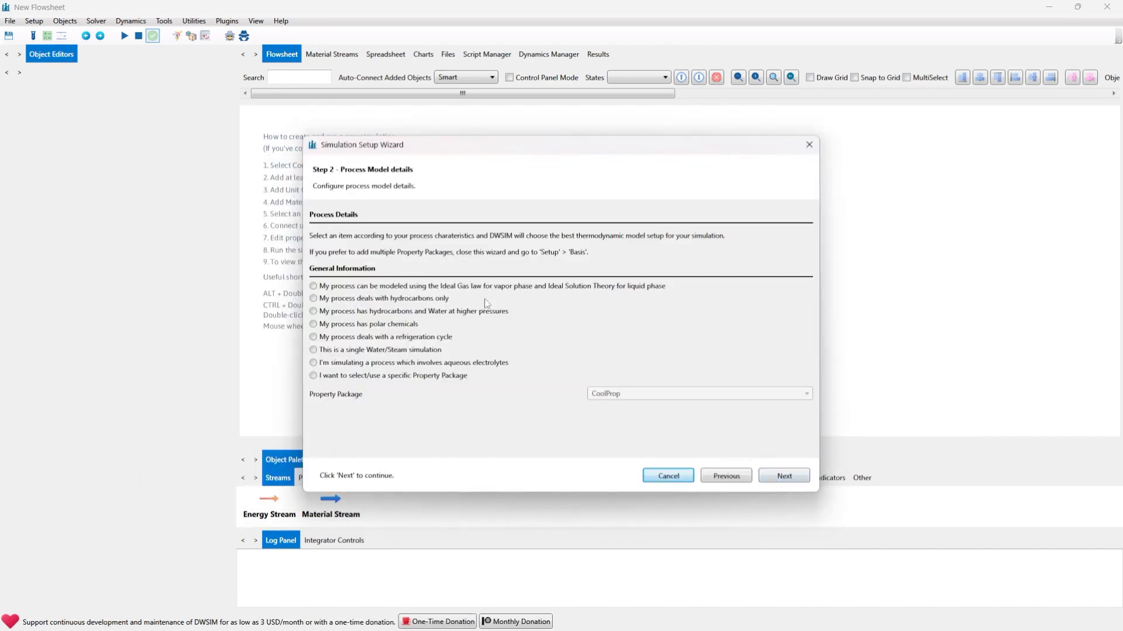
Choose to use a specific property package, select Steam Tables (IAPWS-IF97) and continue to the other settings
{"action": "left_click", "coordinate": [353, 380]}
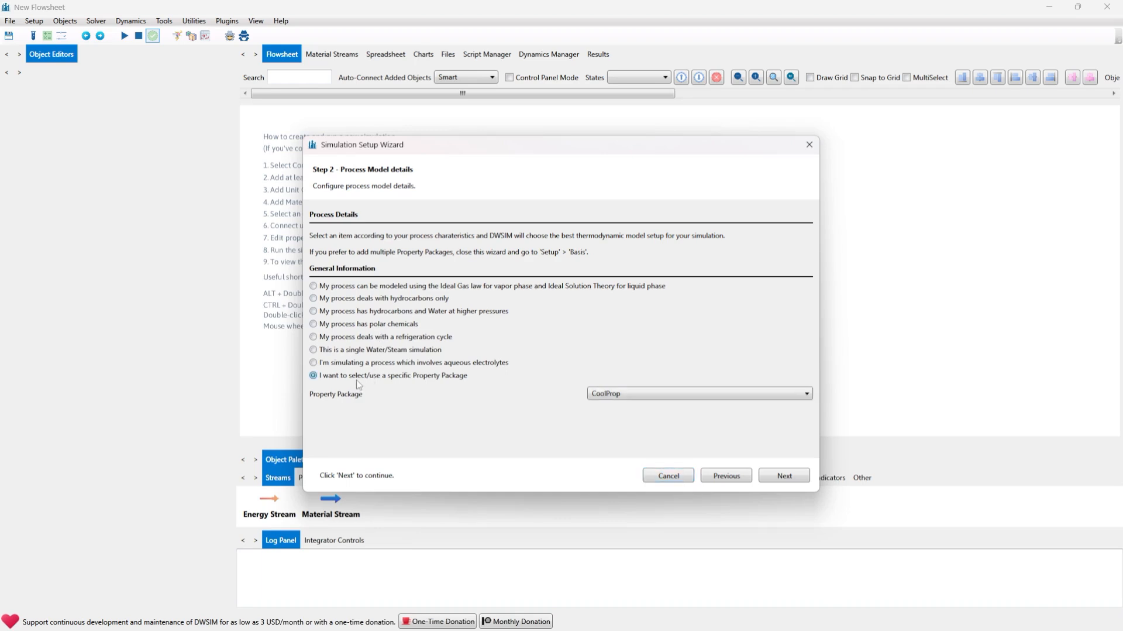
{"action": "left_click", "coordinate": [649, 400]}
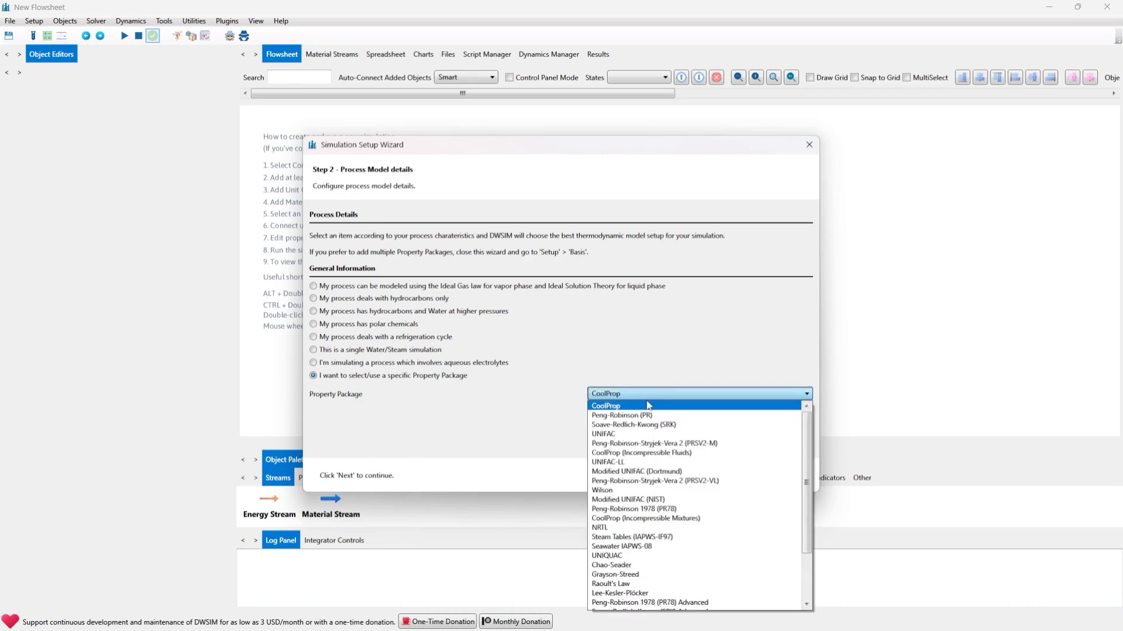
{"action": "scroll", "coordinate": [653, 460], "scroll_direction": "down", "scroll_amount": 3}
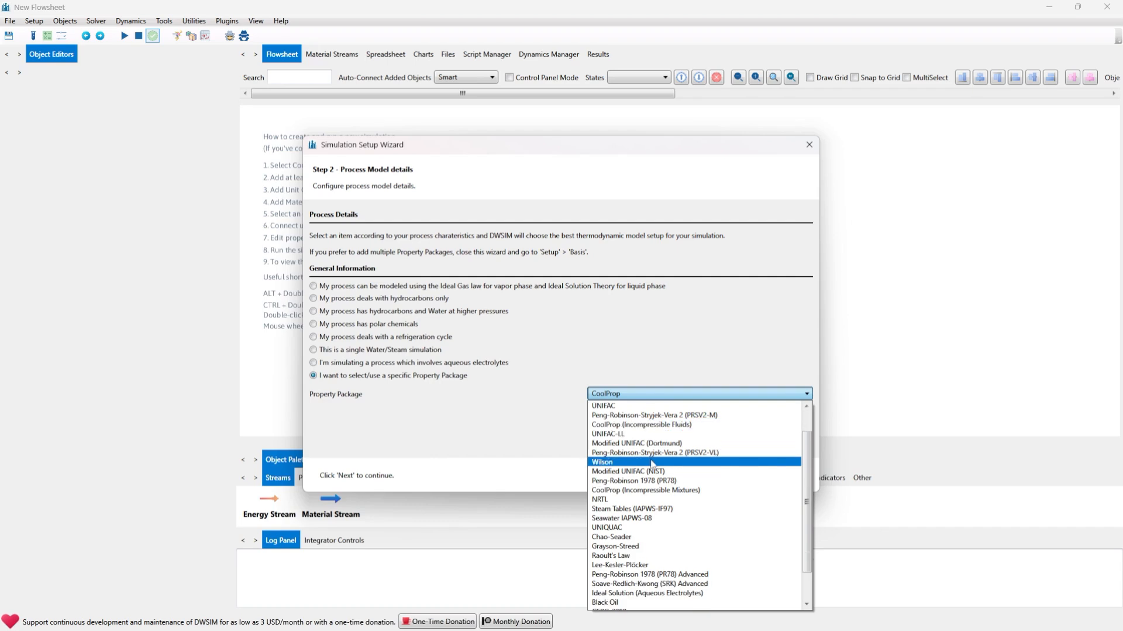
{"action": "scroll", "coordinate": [652, 460], "scroll_direction": "up", "scroll_amount": 1}
{"action": "scroll", "coordinate": [653, 460], "scroll_direction": "down", "scroll_amount": 1}
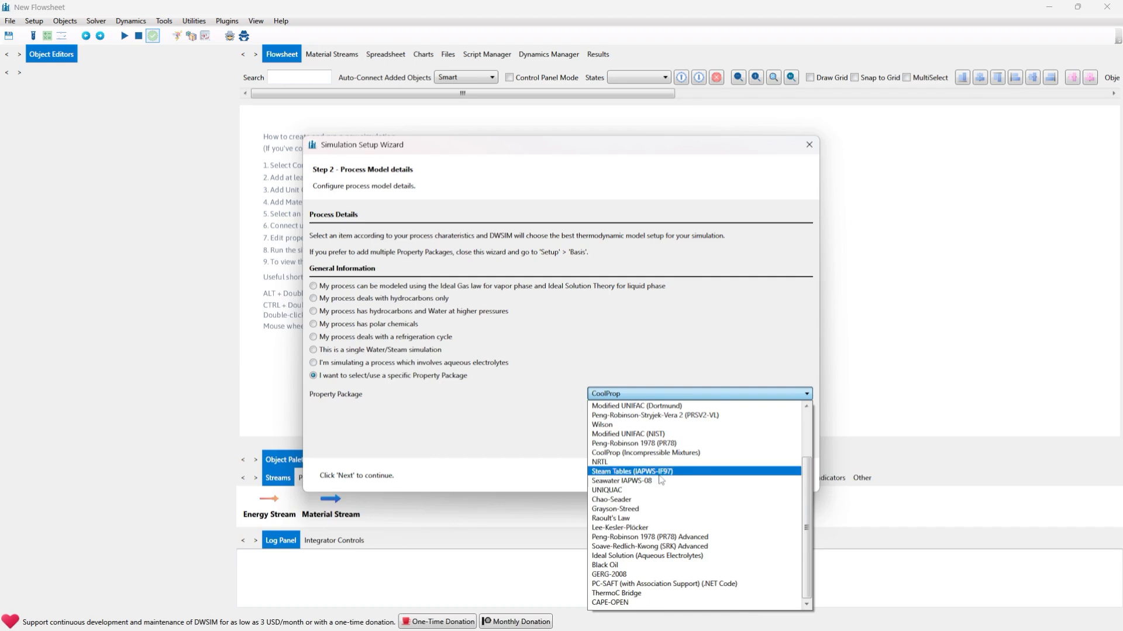
{"action": "left_click", "coordinate": [629, 474]}
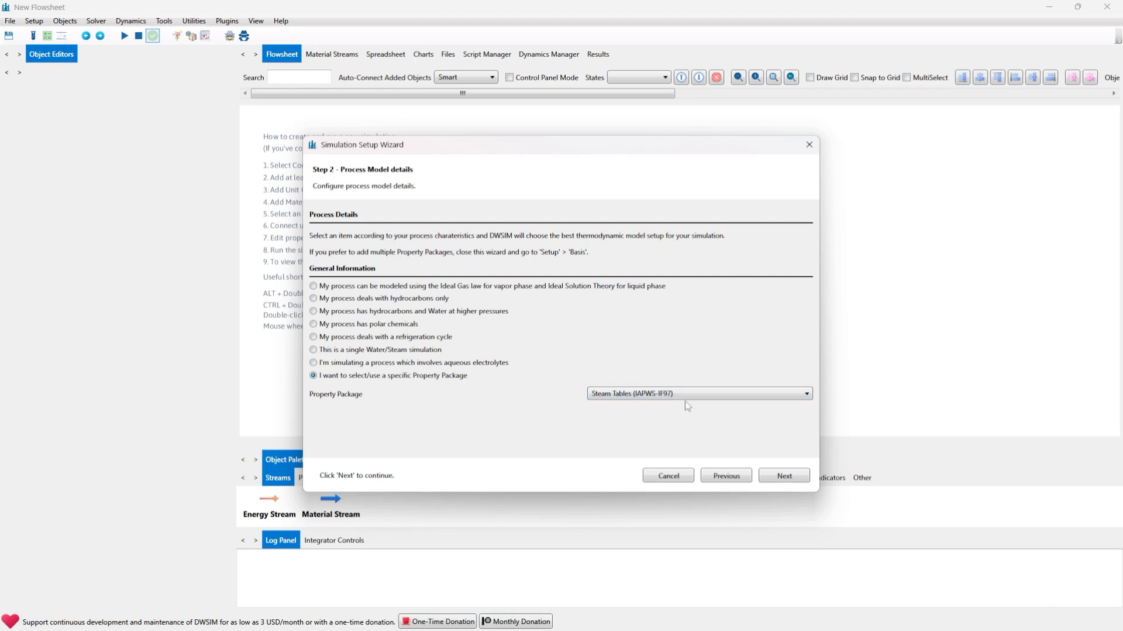
{"action": "left_click", "coordinate": [784, 476]}
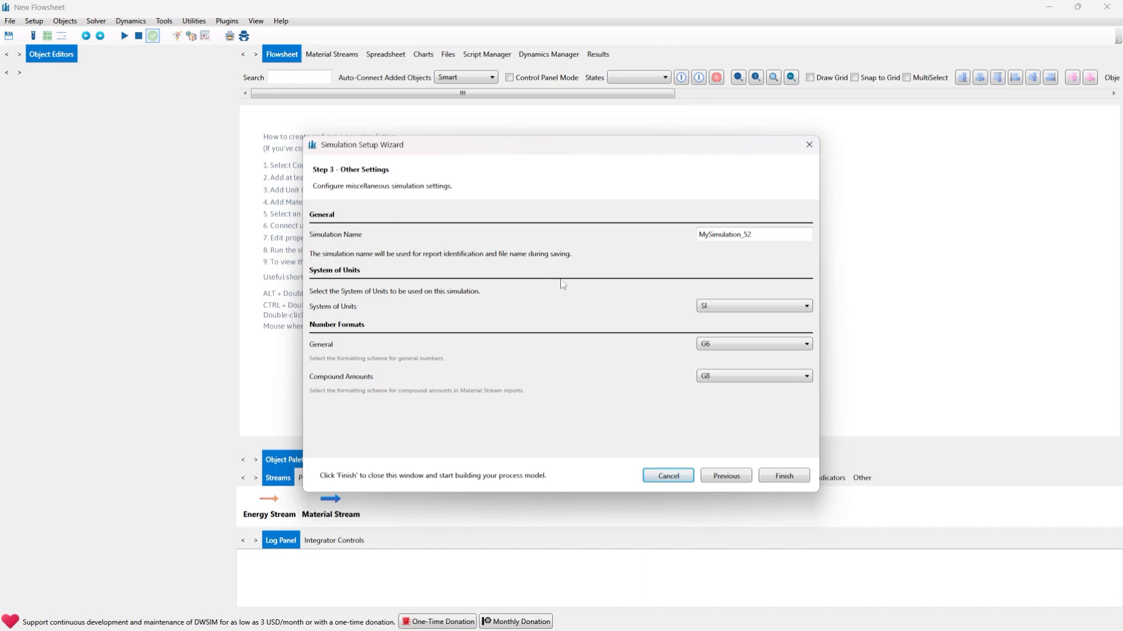
Name the simulation Carnot Cycle, set the system of units to C5 and finish the setup wizard
{"action": "left_click_drag", "start_coordinate": [753, 234], "coordinate": [644, 231]}
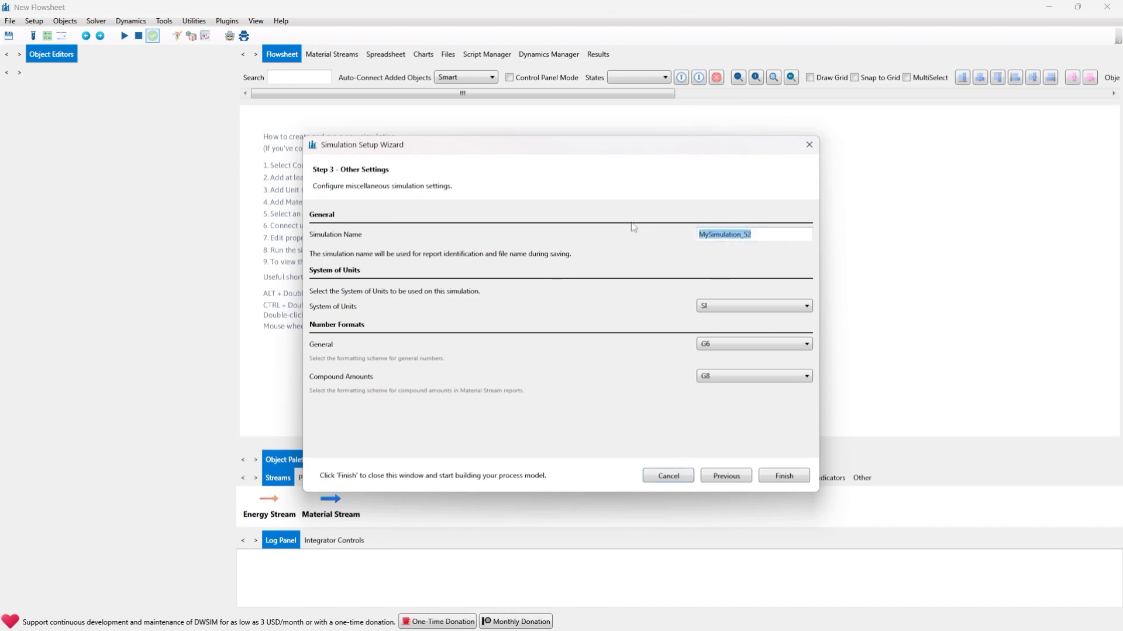
{"action": "type", "text": "Carnot Cycle"}
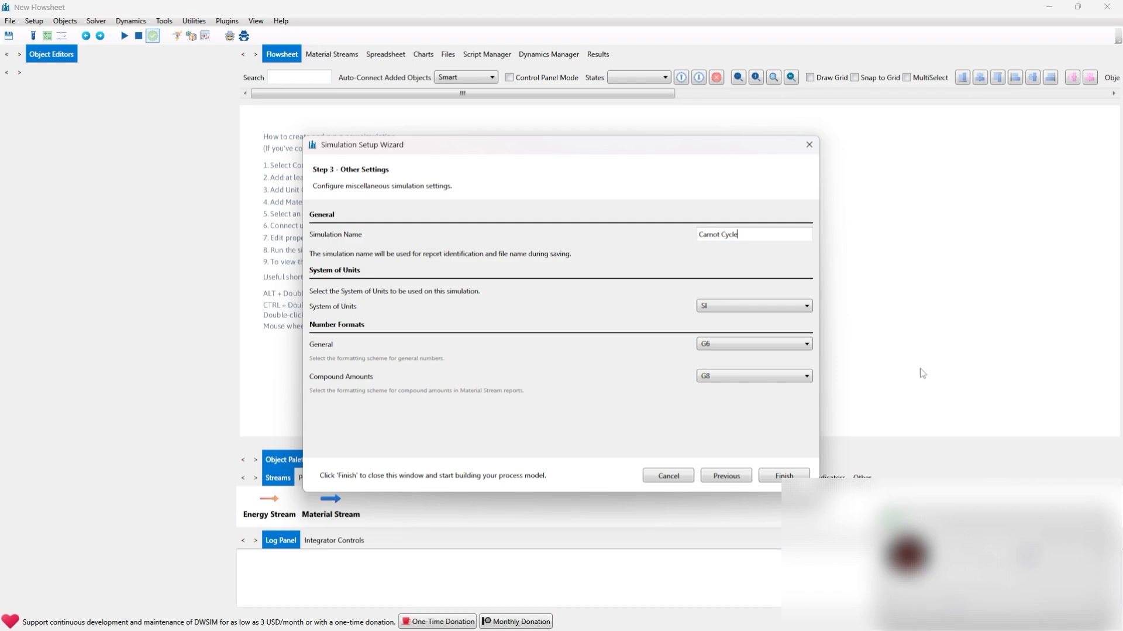
{"action": "left_click", "coordinate": [712, 312]}
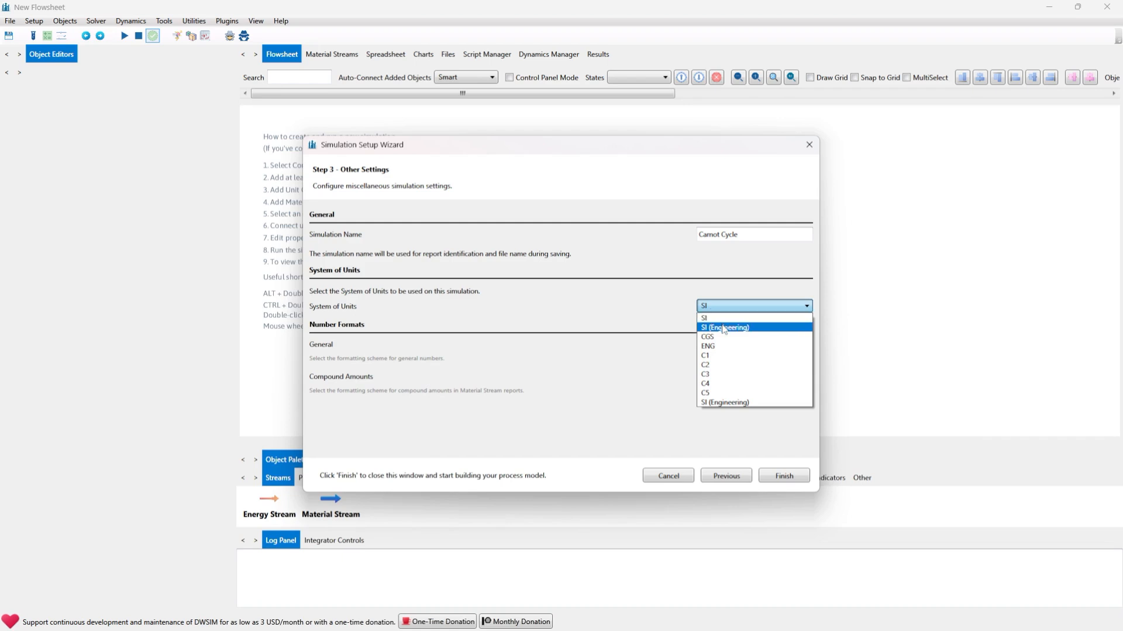
{"action": "left_click", "coordinate": [723, 393]}
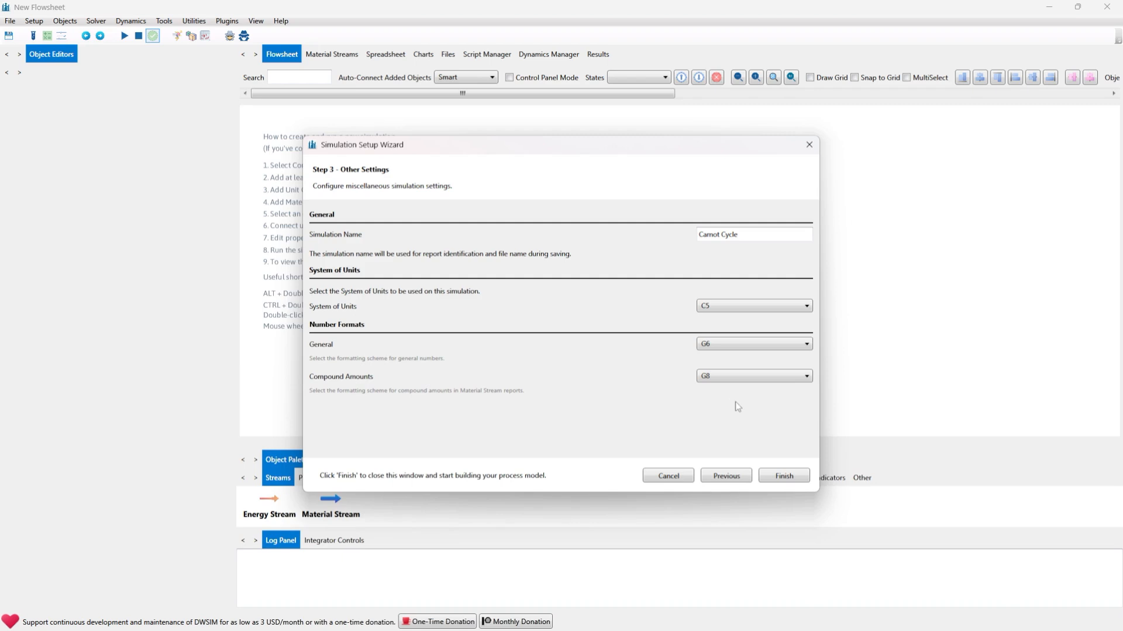
{"action": "left_click", "coordinate": [784, 476]}
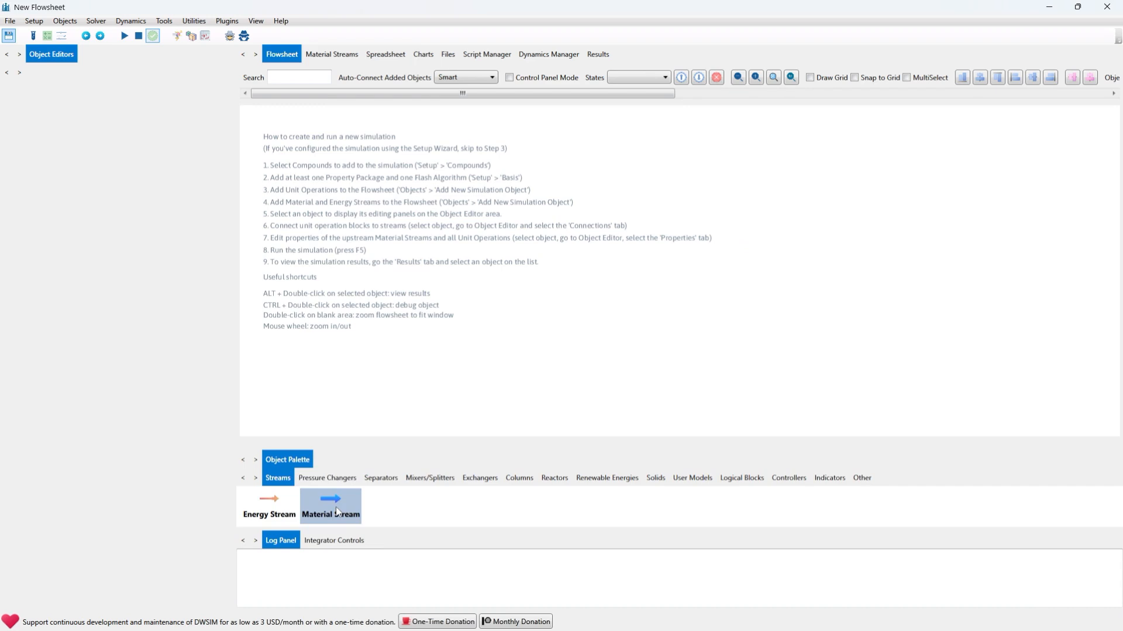
Place a material stream on the flowsheet and name it Water_inlet
{"action": "left_click_drag", "start_coordinate": [337, 510], "coordinate": [396, 264]}
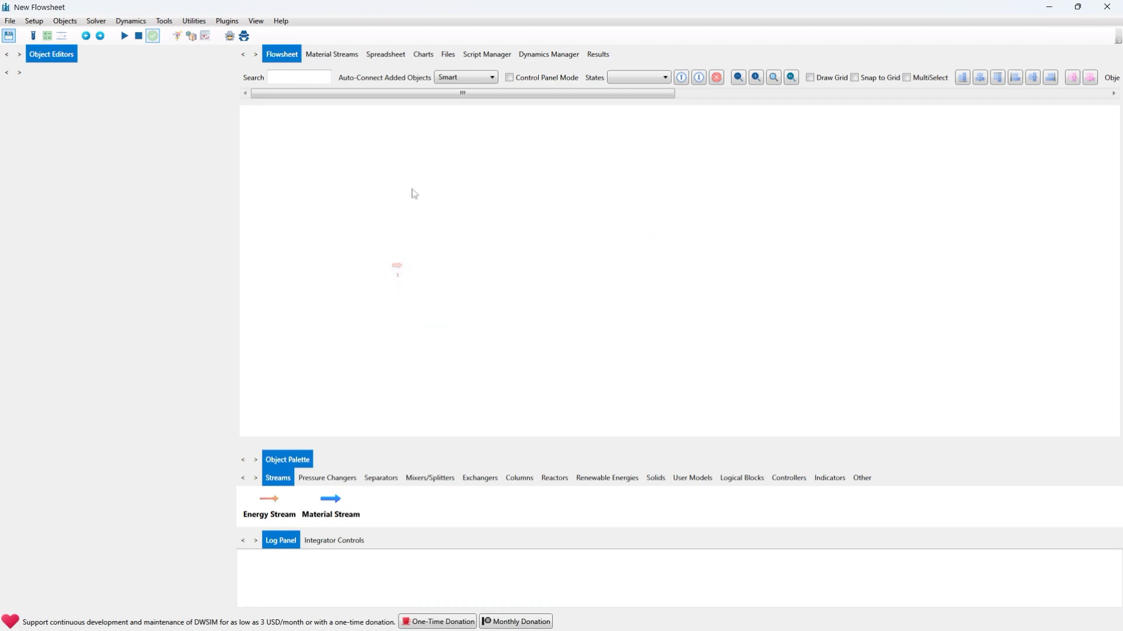
{"action": "double_click", "coordinate": [458, 270]}
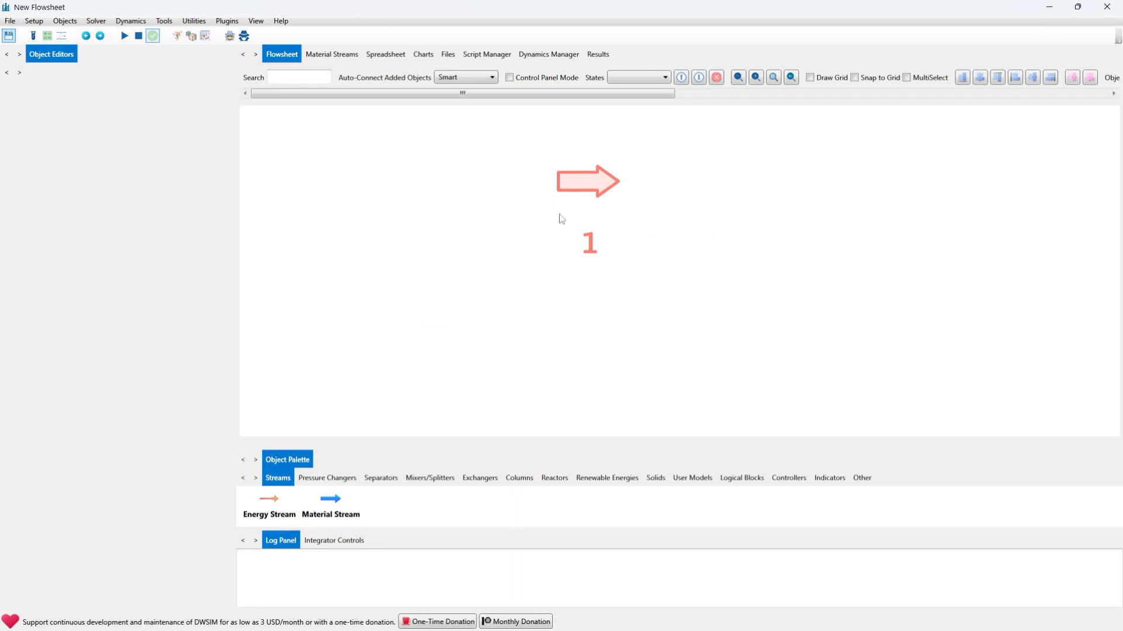
{"action": "left_click", "coordinate": [580, 190]}
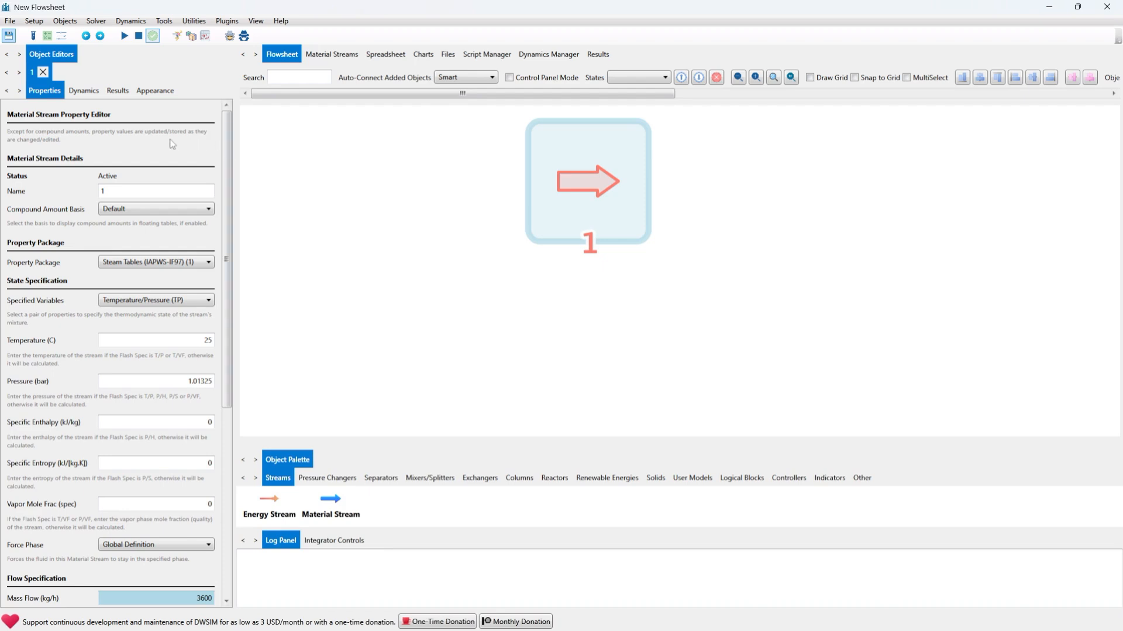
{"action": "double_click", "coordinate": [146, 188]}
{"action": "type", "text": "Water"}
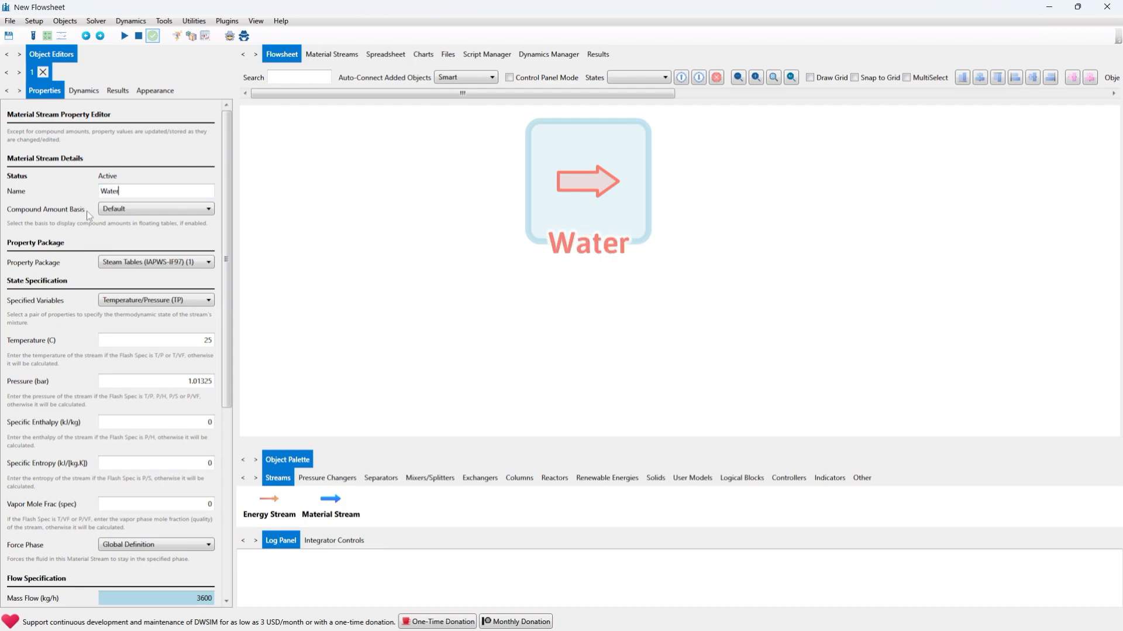
{"action": "type", "text": "_inlet"}
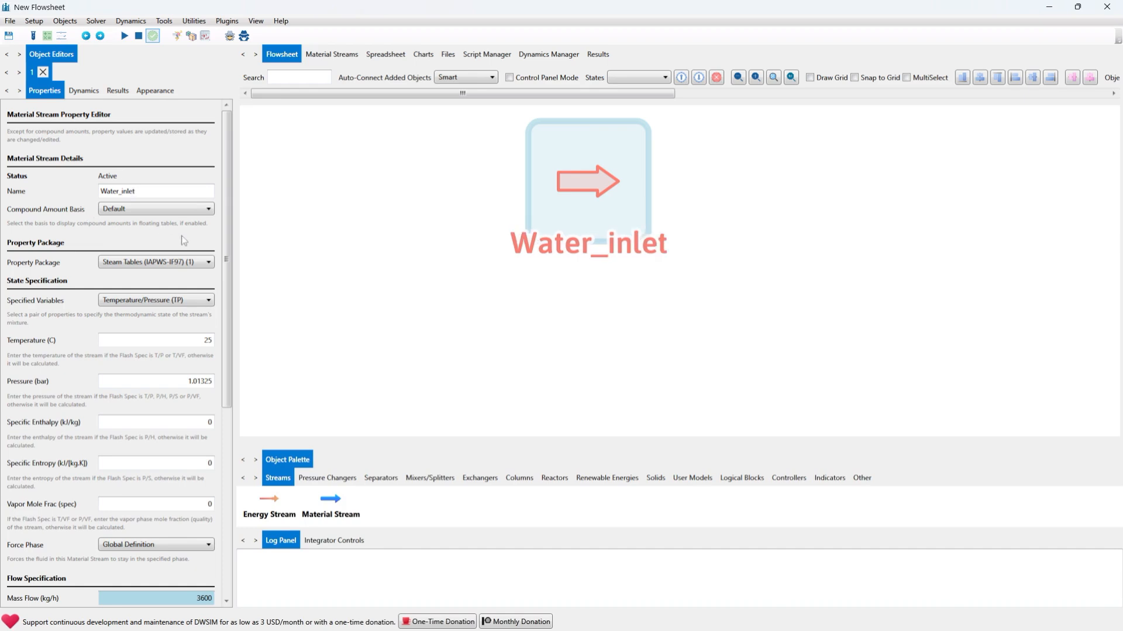
Set the Water_inlet stream to 250 C and 30 bar and accept its mixture composition
{"action": "scroll", "coordinate": [221, 249], "scroll_direction": "down", "scroll_amount": 2}
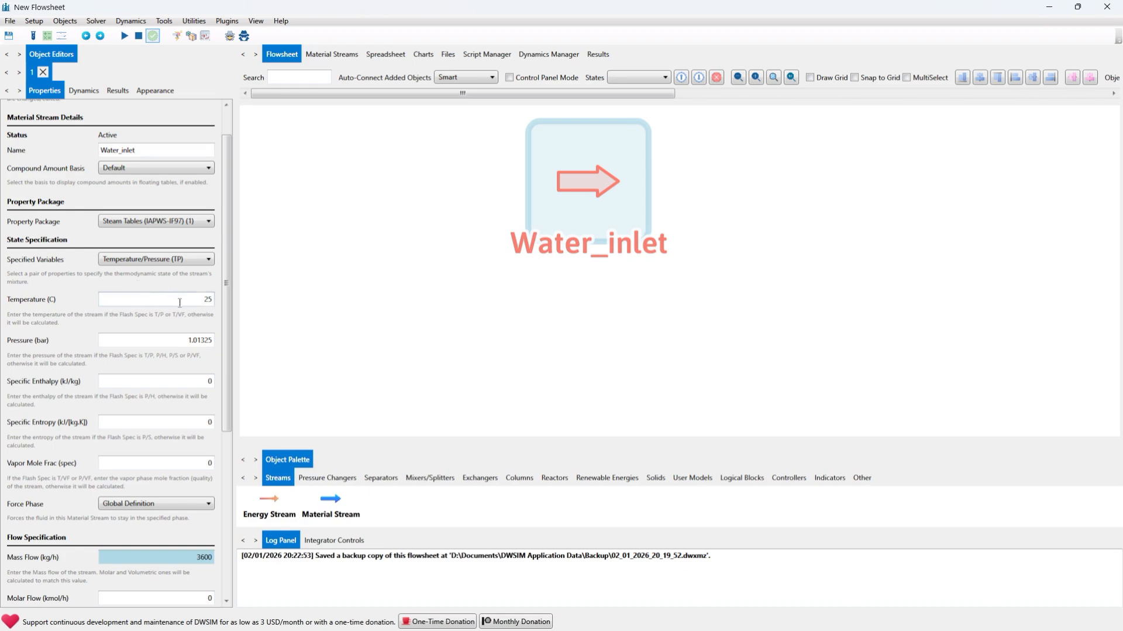
{"action": "left_click_drag", "start_coordinate": [184, 301], "coordinate": [228, 300]}
{"action": "type", "text": "250"}
{"action": "left_click_drag", "start_coordinate": [173, 340], "coordinate": [239, 346]}
{"action": "type", "text": "30"}
{"action": "left_click_drag", "start_coordinate": [232, 329], "coordinate": [229, 375]}
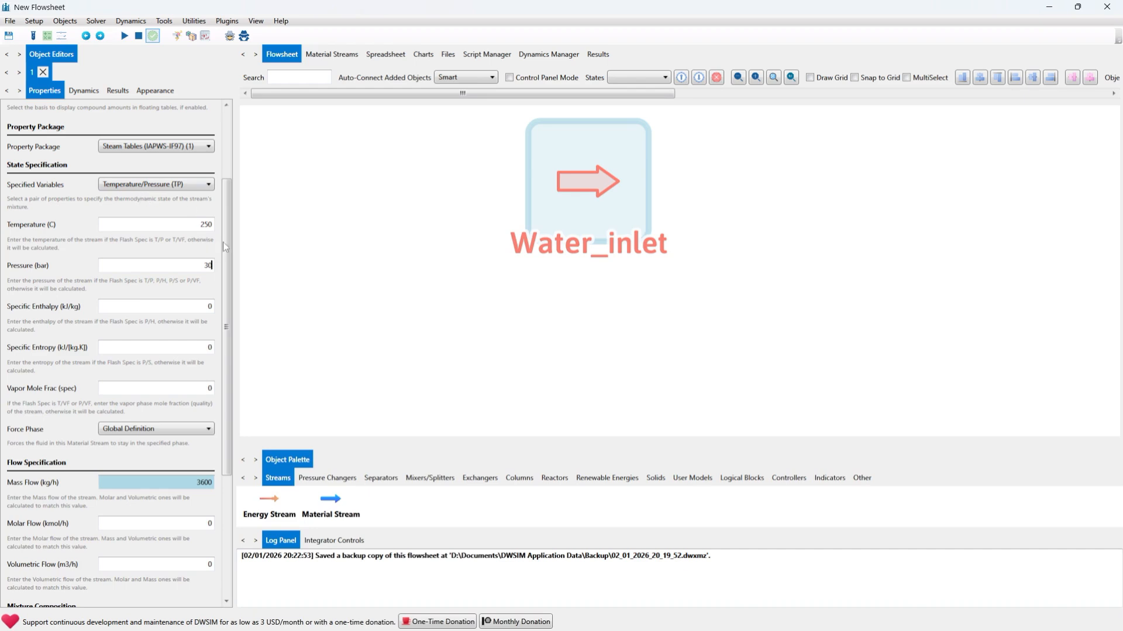
{"action": "left_click_drag", "start_coordinate": [228, 247], "coordinate": [229, 334]}
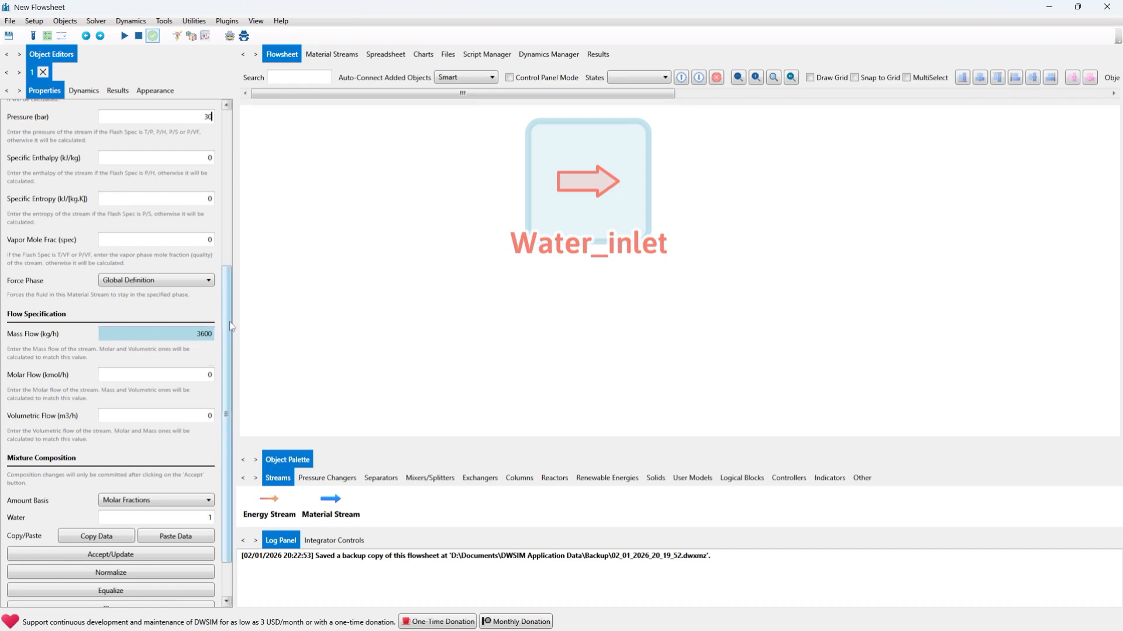
{"action": "scroll", "coordinate": [232, 326], "scroll_direction": "down", "scroll_amount": 3}
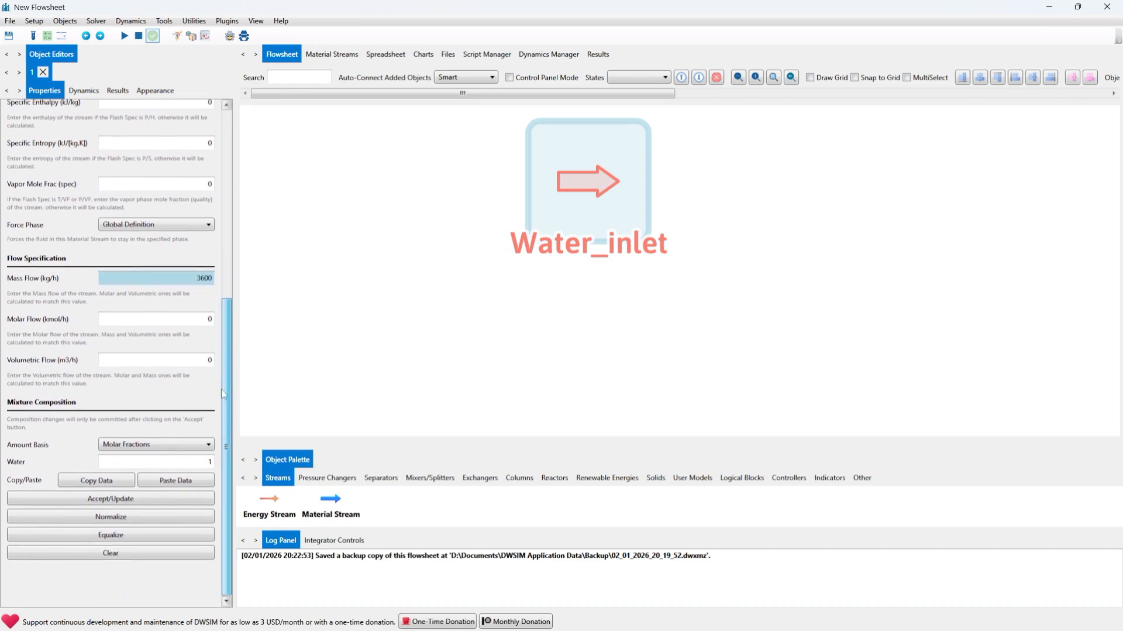
{"action": "left_click", "coordinate": [159, 499]}
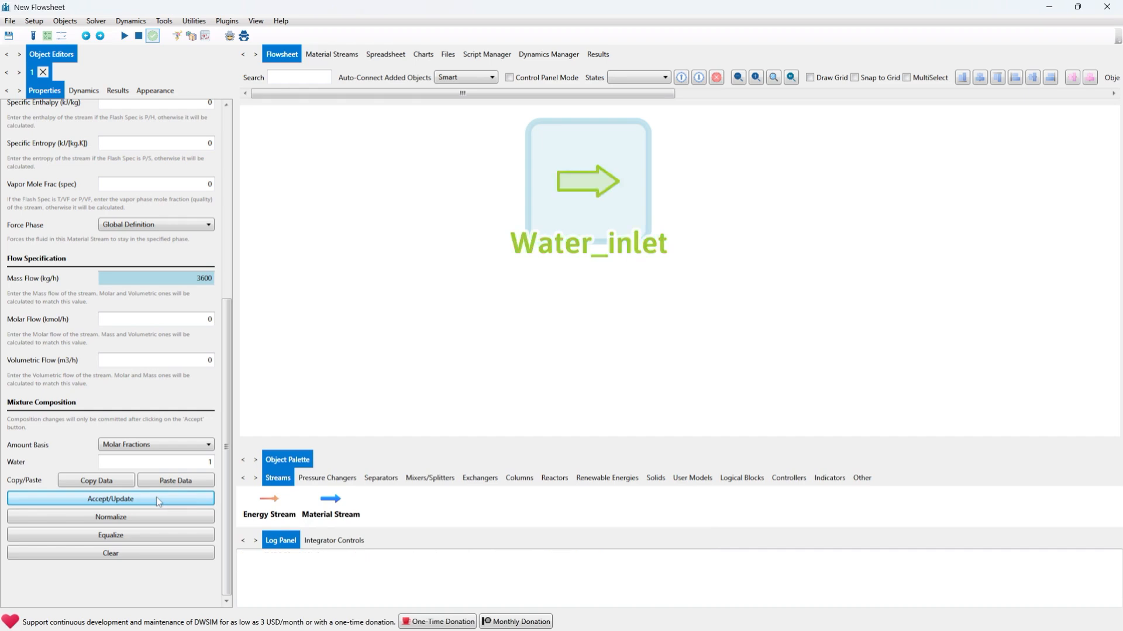
Move the Water_inlet stream toward the left of the flowsheet to make room for the next unit
{"action": "left_click", "coordinate": [572, 225]}
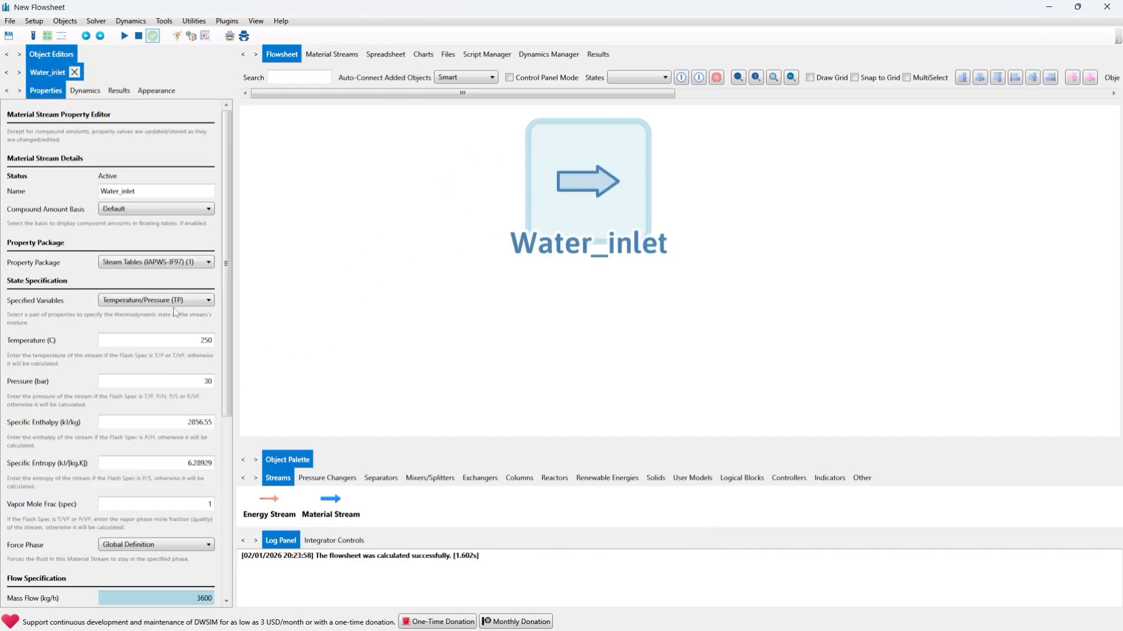
{"action": "left_click", "coordinate": [469, 235]}
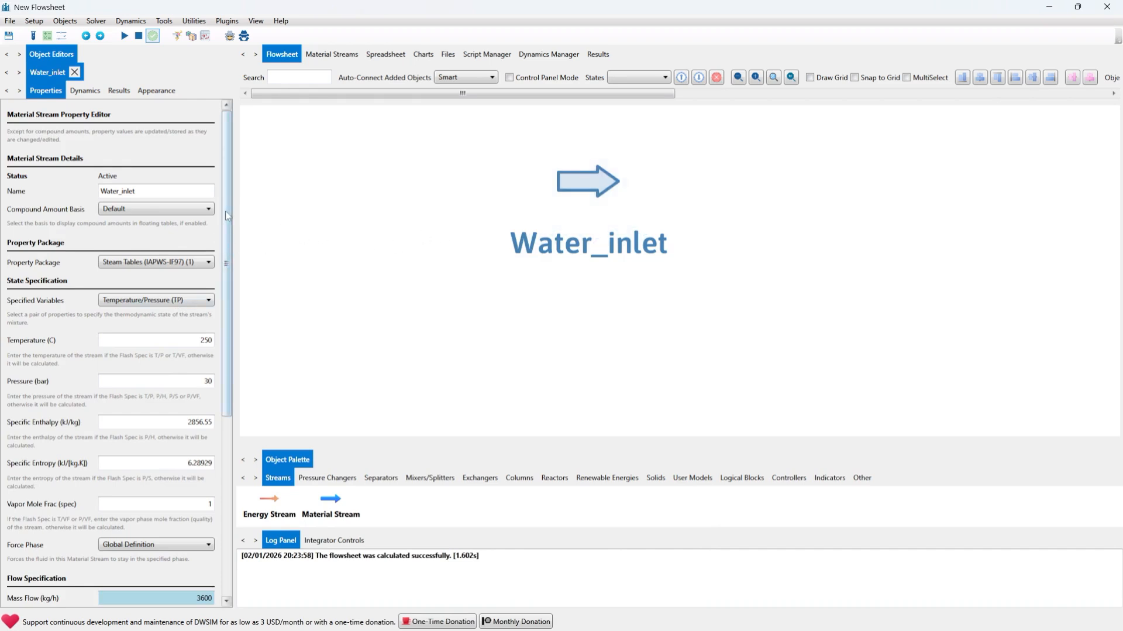
{"action": "scroll", "coordinate": [227, 231], "scroll_direction": "down", "scroll_amount": 1}
{"action": "scroll", "coordinate": [227, 231], "scroll_direction": "up", "scroll_amount": 1}
{"action": "left_click_drag", "start_coordinate": [562, 186], "coordinate": [400, 203]}
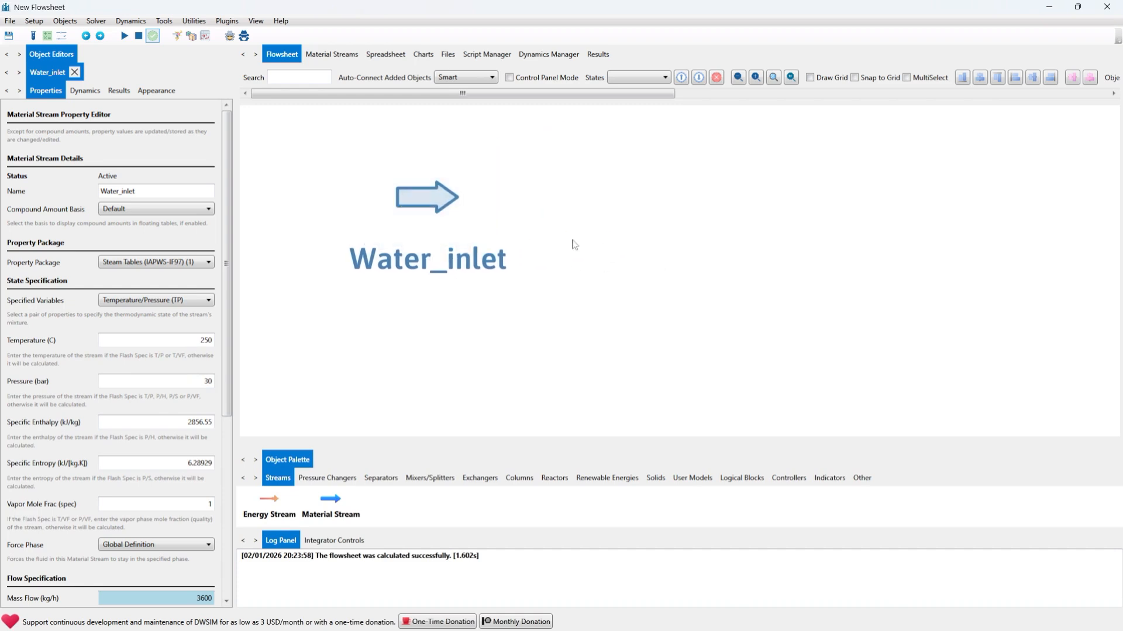
Place an Expander (Turbine) downstream of Water_inlet with its streams auto-connected
{"action": "left_click", "coordinate": [349, 481]}
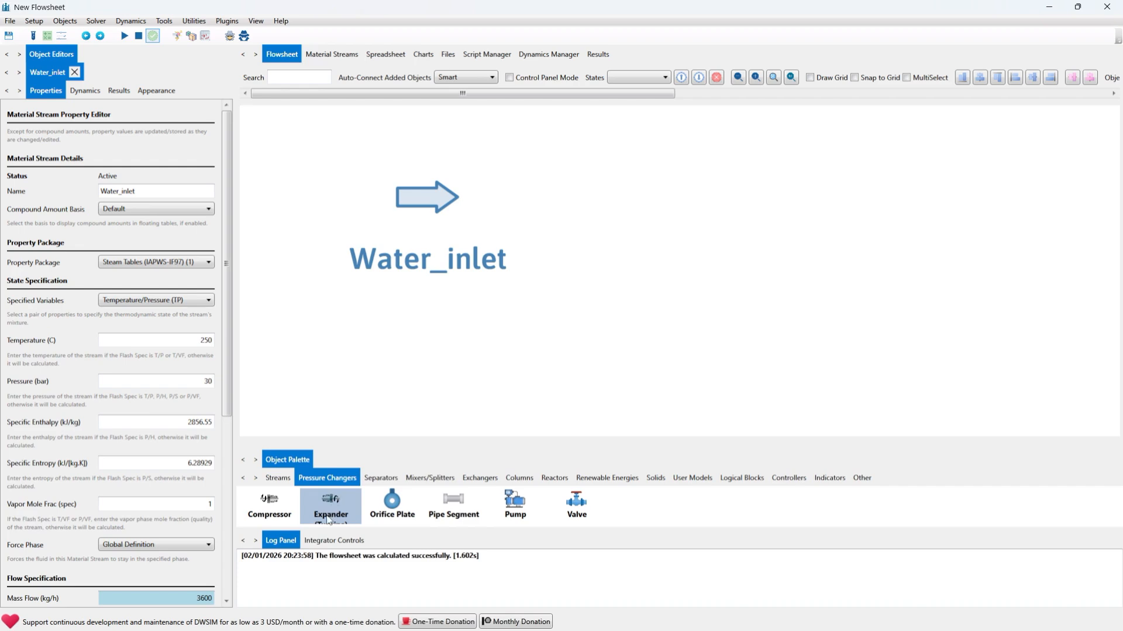
{"action": "left_click_drag", "start_coordinate": [332, 511], "coordinate": [655, 202]}
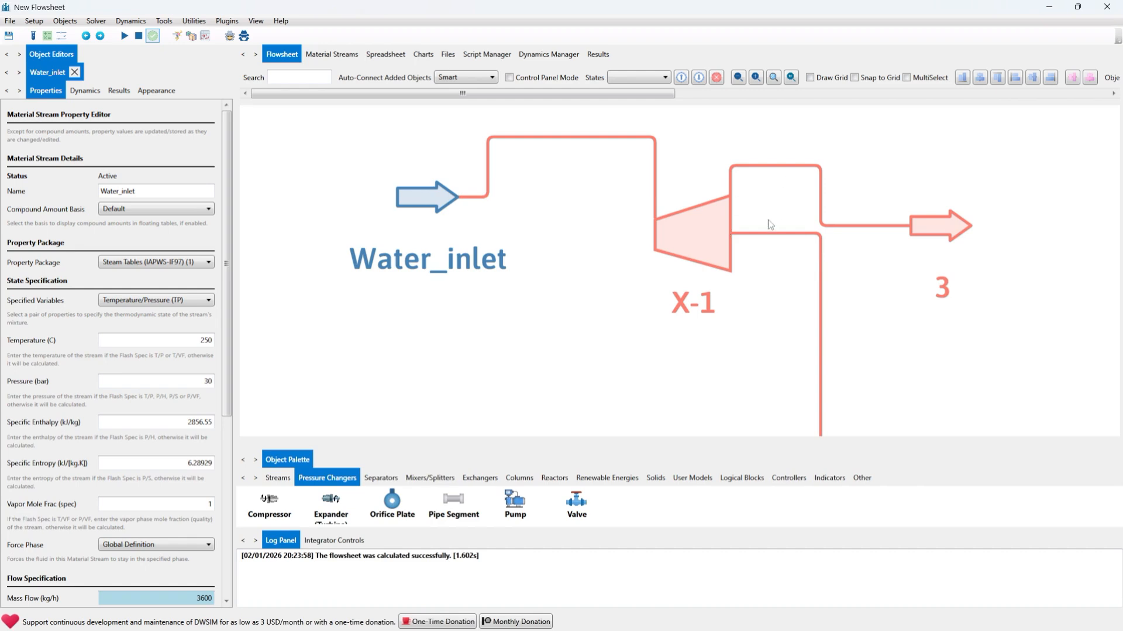
{"action": "scroll", "coordinate": [613, 292], "scroll_direction": "down", "scroll_amount": 2}
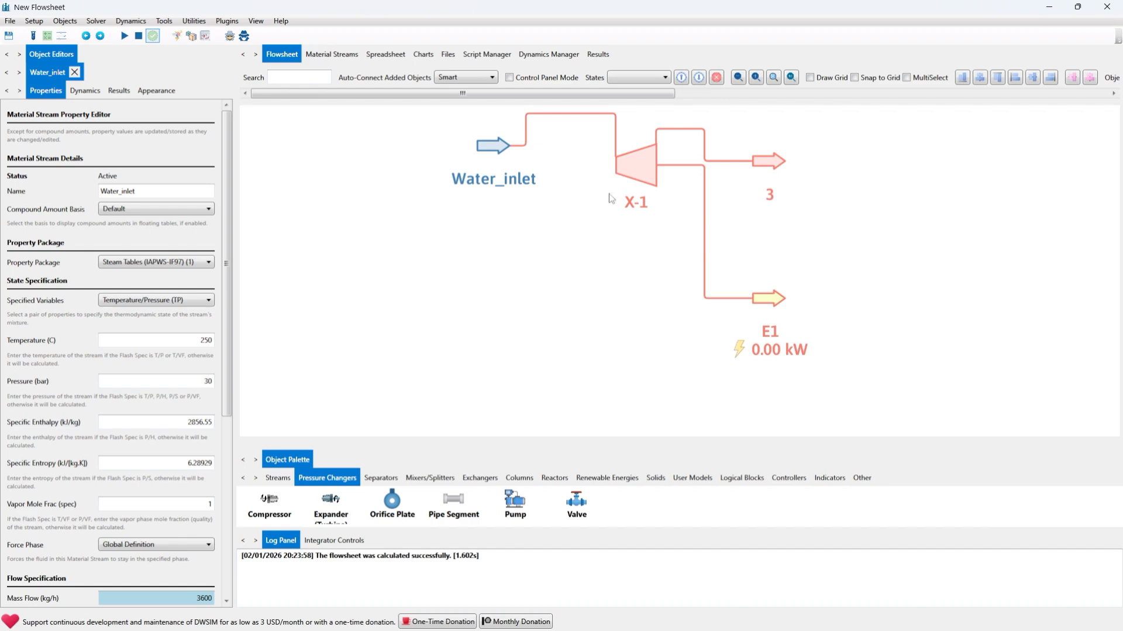
Rename the expander X-1 as Turbine
{"action": "left_click", "coordinate": [630, 162]}
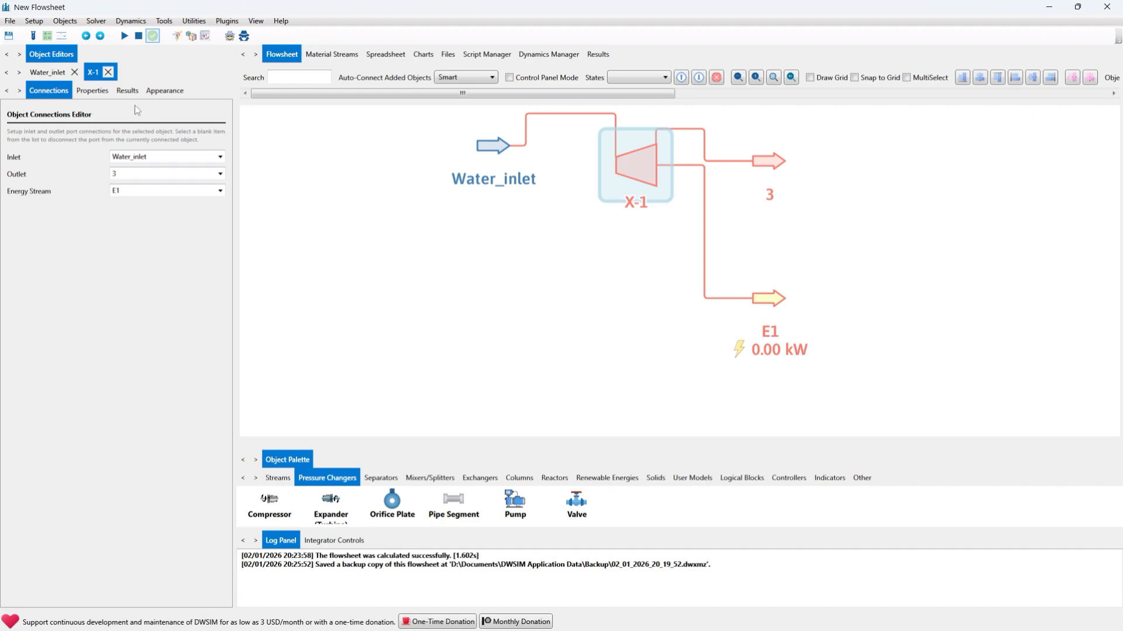
{"action": "left_click", "coordinate": [98, 92]}
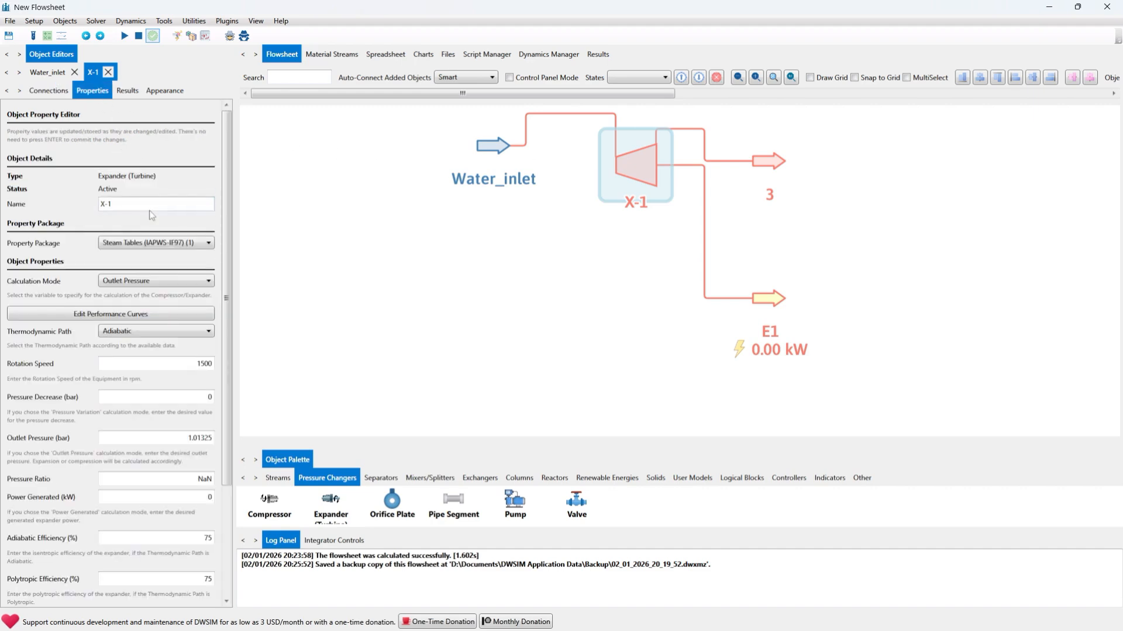
{"action": "left_click_drag", "start_coordinate": [150, 203], "coordinate": [29, 208]}
{"action": "type", "text": "Turbine"}
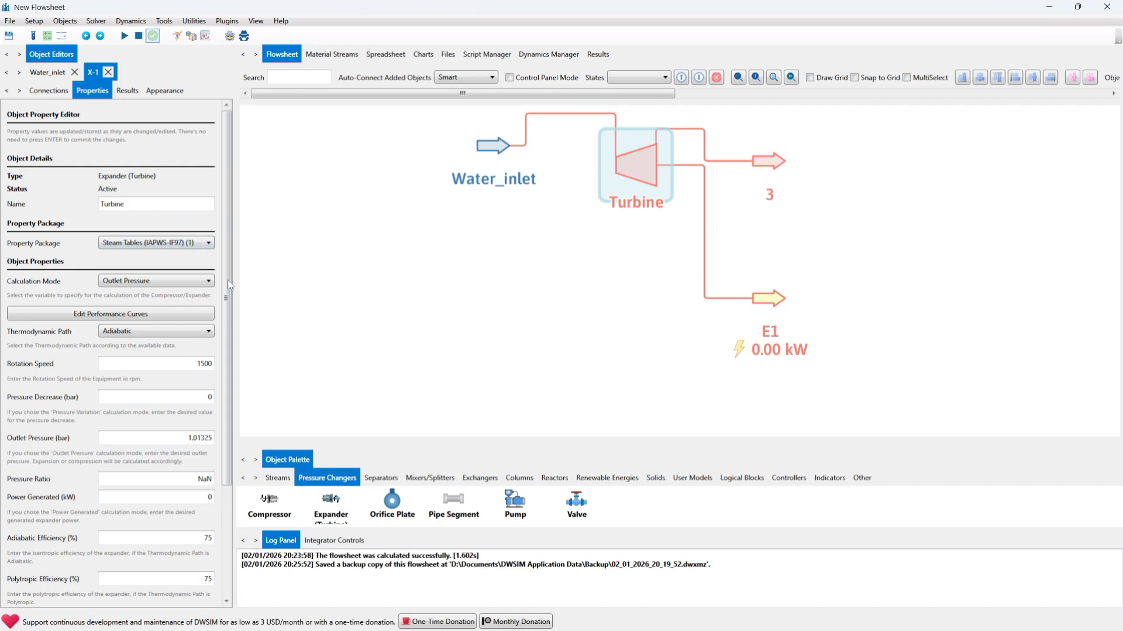
Set the turbine's outlet pressure to 10 bar
{"action": "scroll", "coordinate": [228, 285], "scroll_direction": "down", "scroll_amount": 1}
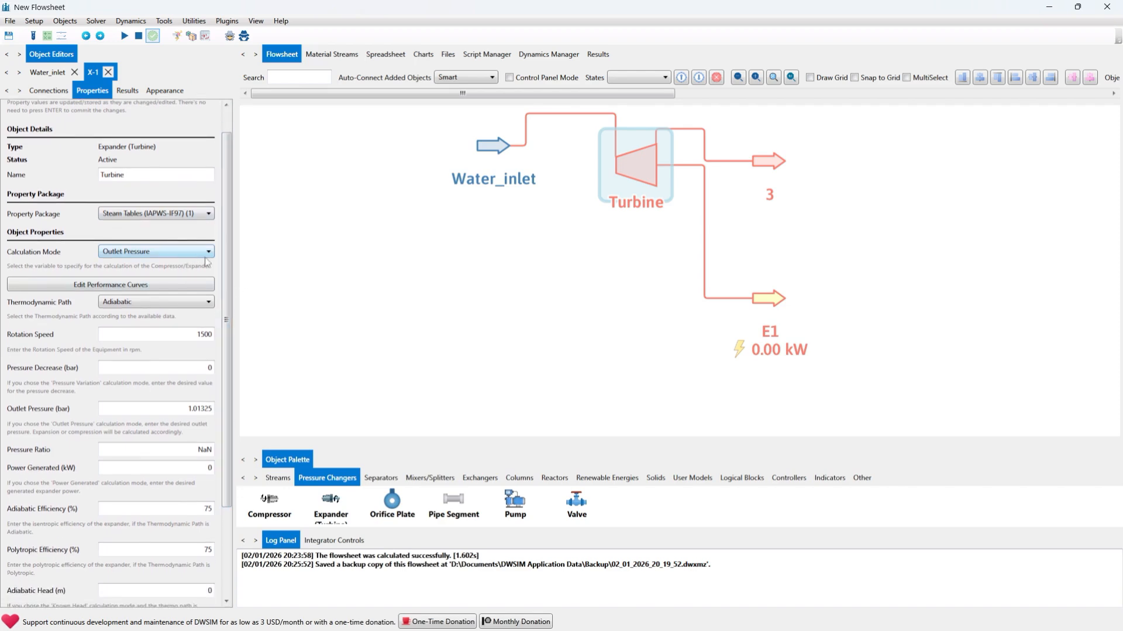
{"action": "left_click_drag", "start_coordinate": [229, 273], "coordinate": [229, 353]}
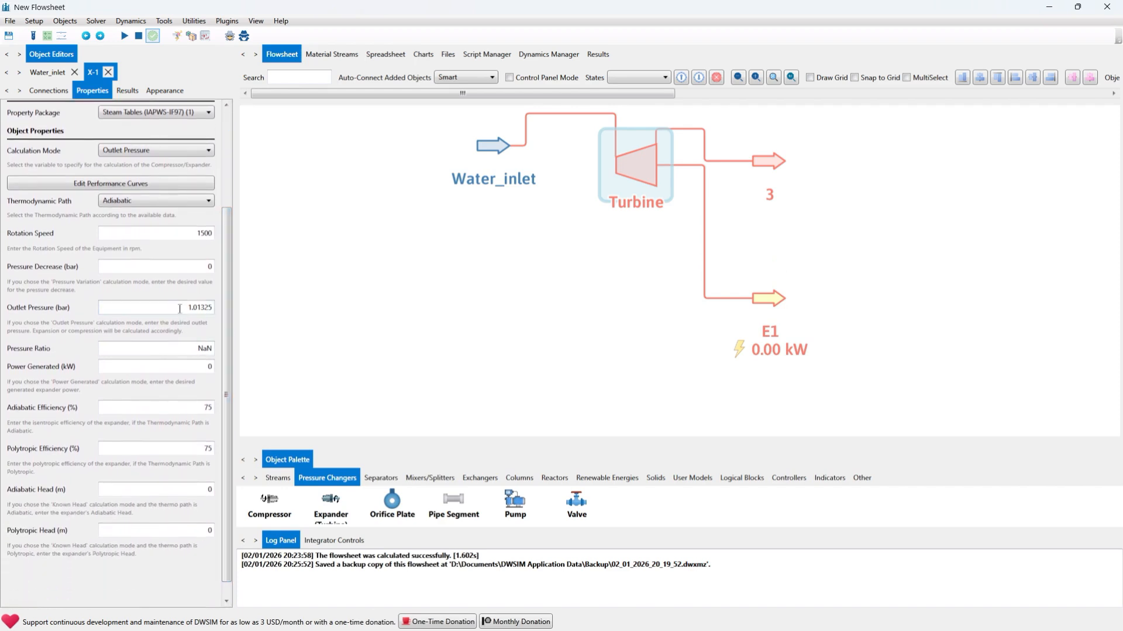
{"action": "left_click_drag", "start_coordinate": [179, 308], "coordinate": [229, 310]}
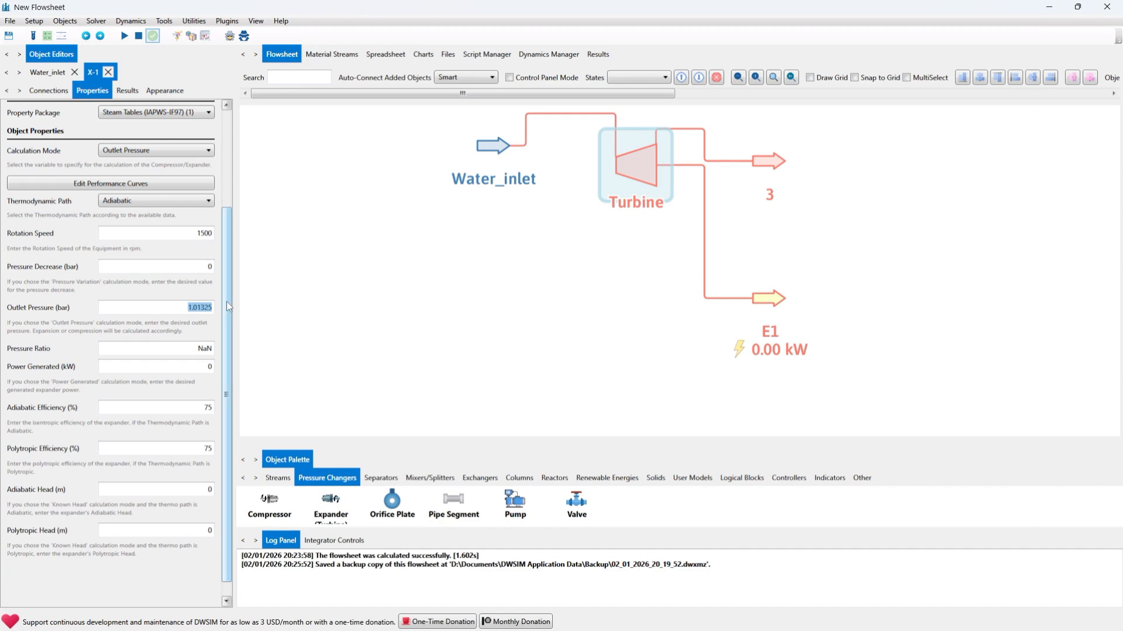
{"action": "type", "text": "10"}
{"action": "left_click_drag", "start_coordinate": [223, 303], "coordinate": [222, 351]}
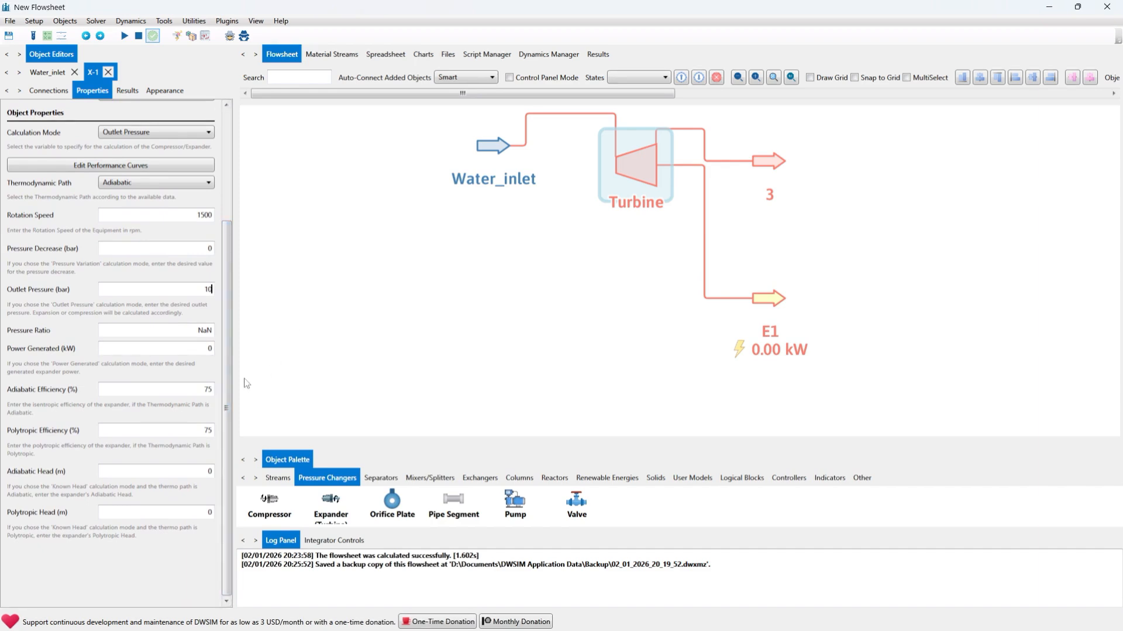
Set the turbine's adiabatic and polytropic efficiencies both to 100 %
{"action": "left_click_drag", "start_coordinate": [199, 389], "coordinate": [241, 393]}
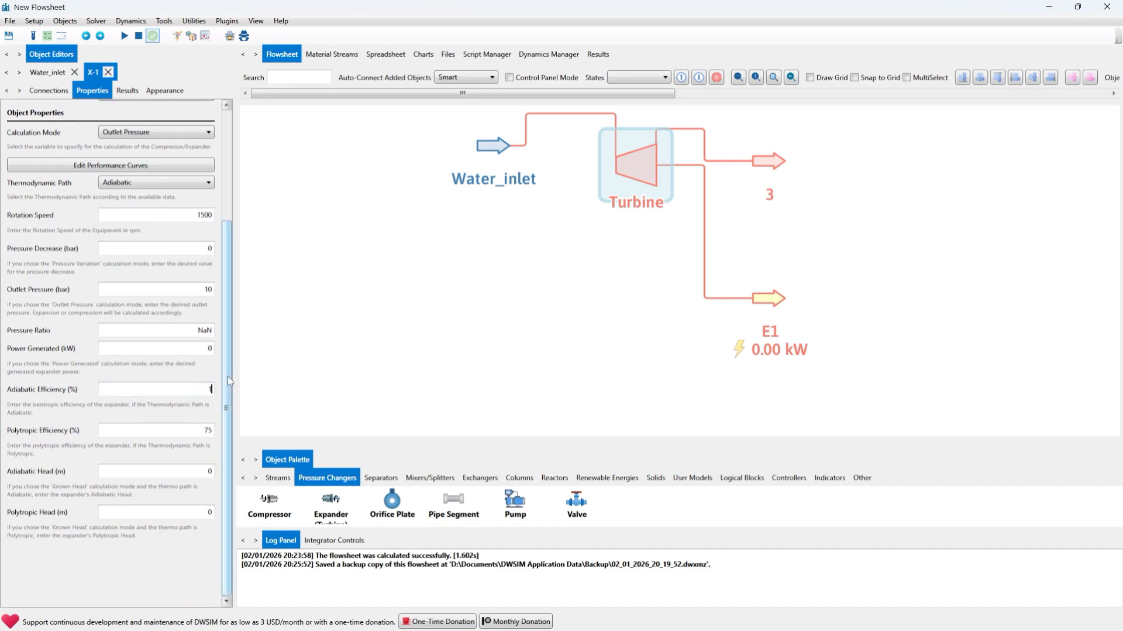
{"action": "type", "text": "00"}
{"action": "key", "text": "Tab"}
{"action": "type", "text": "100"}
Check the turbine's thermodynamic path options and keep Adiabatic
{"action": "left_click_drag", "start_coordinate": [227, 408], "coordinate": [234, 164]}
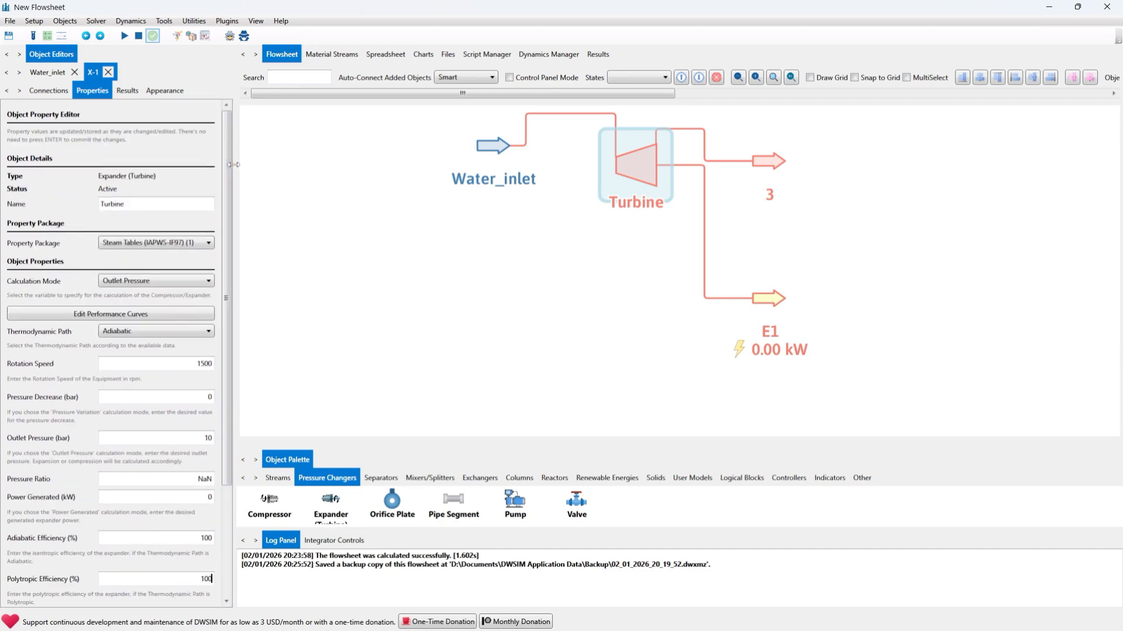
{"action": "left_click", "coordinate": [134, 335]}
{"action": "left_click", "coordinate": [120, 330]}
{"action": "left_click", "coordinate": [119, 330]}
{"action": "left_click", "coordinate": [173, 341]}
{"action": "left_click", "coordinate": [663, 325]}
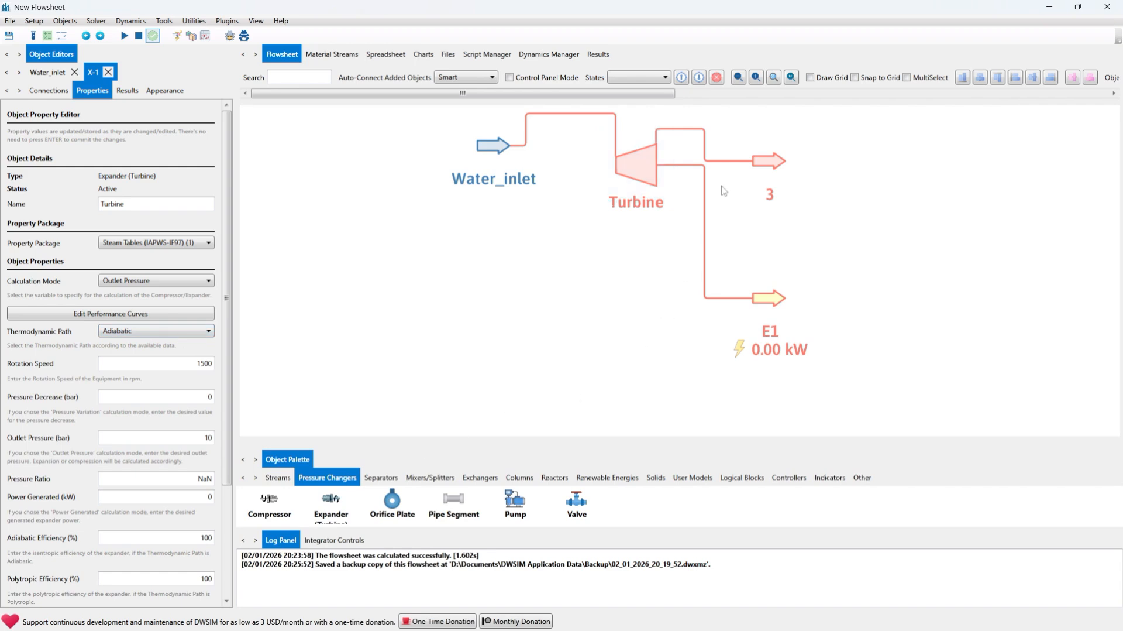
Rename the turbine's outlet material stream 3 as water_outlet
{"action": "left_click", "coordinate": [766, 163]}
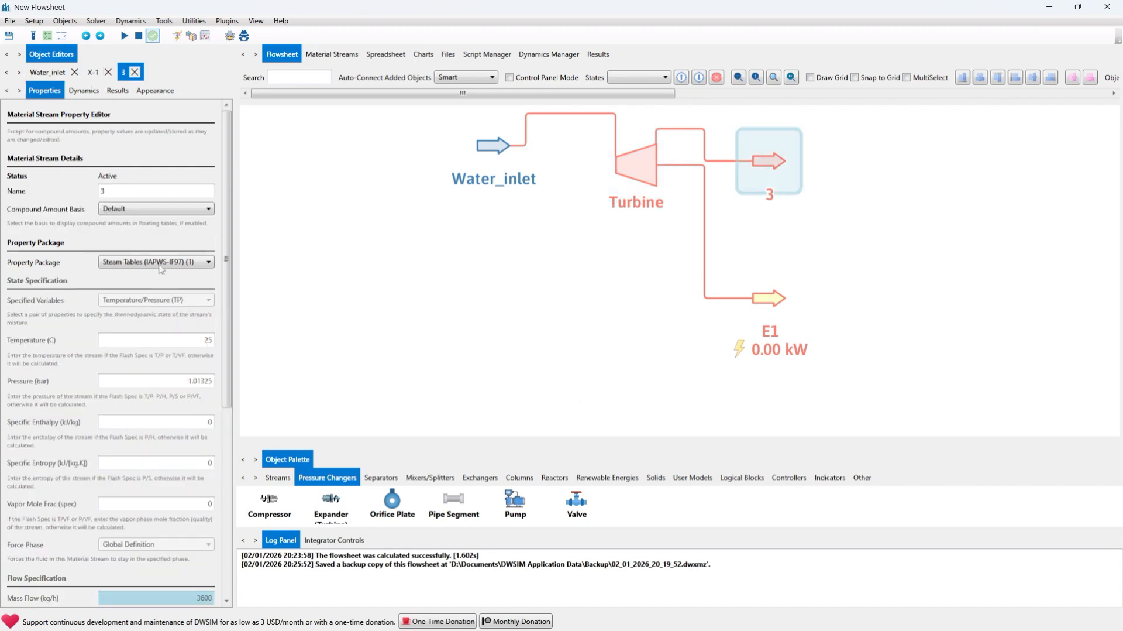
{"action": "double_click", "coordinate": [150, 191]}
{"action": "type", "text": "water_ou"}
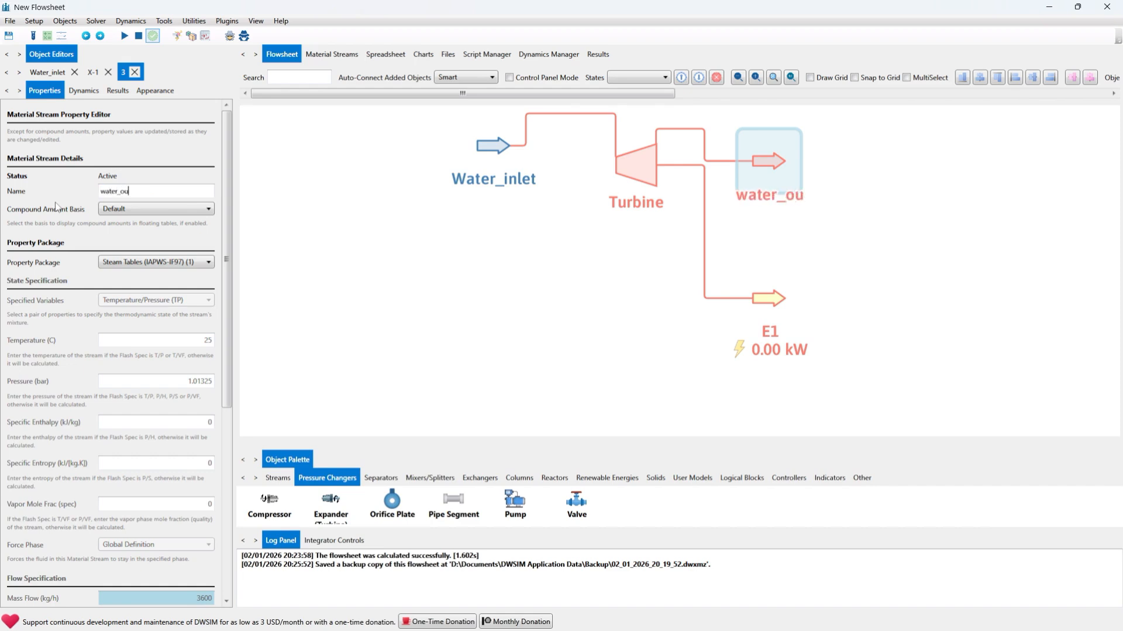
{"action": "type", "text": "tlet"}
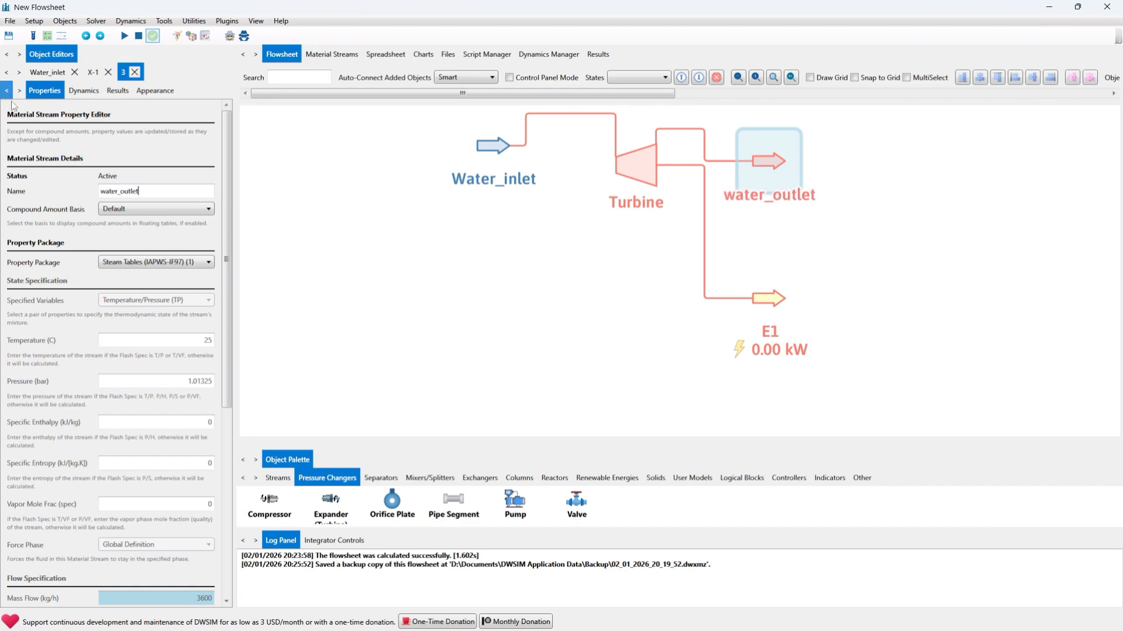
{"action": "left_click", "coordinate": [400, 250]}
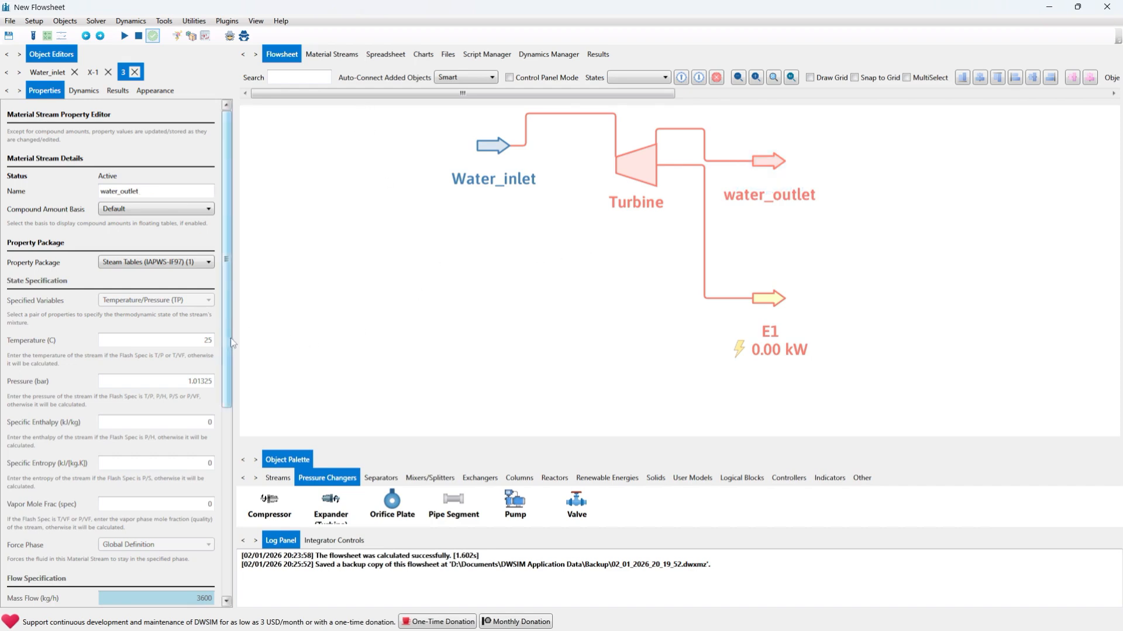
Solve the flowsheet with the turbine connected
{"action": "scroll", "coordinate": [226, 339], "scroll_direction": "down", "scroll_amount": 5}
{"action": "scroll", "coordinate": [226, 340], "scroll_direction": "up", "scroll_amount": 5}
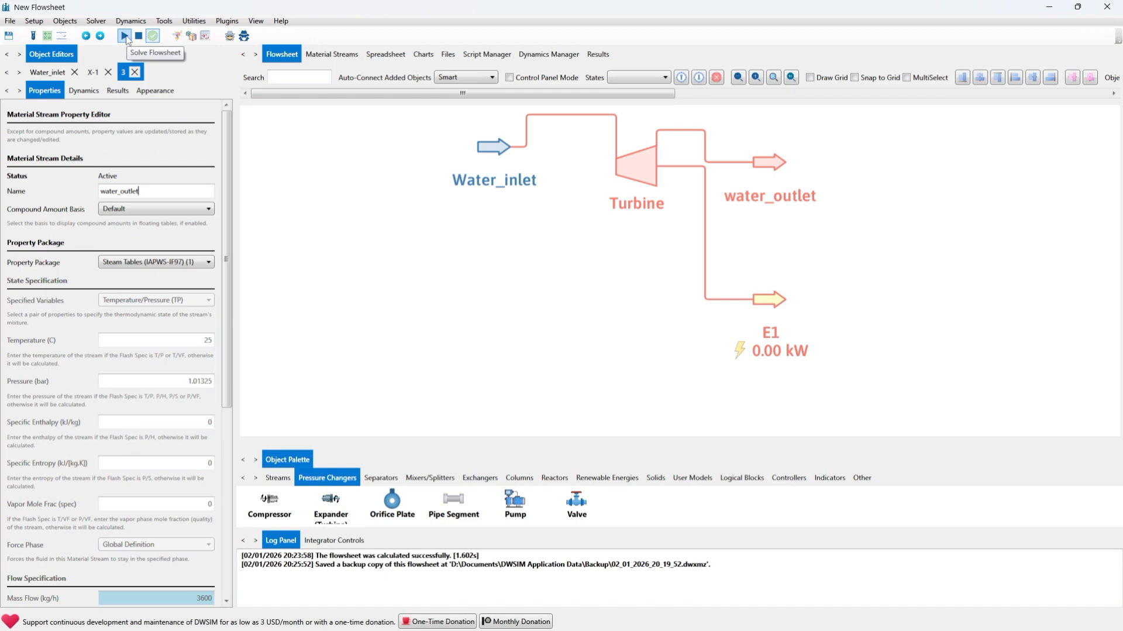
{"action": "left_click", "coordinate": [125, 37]}
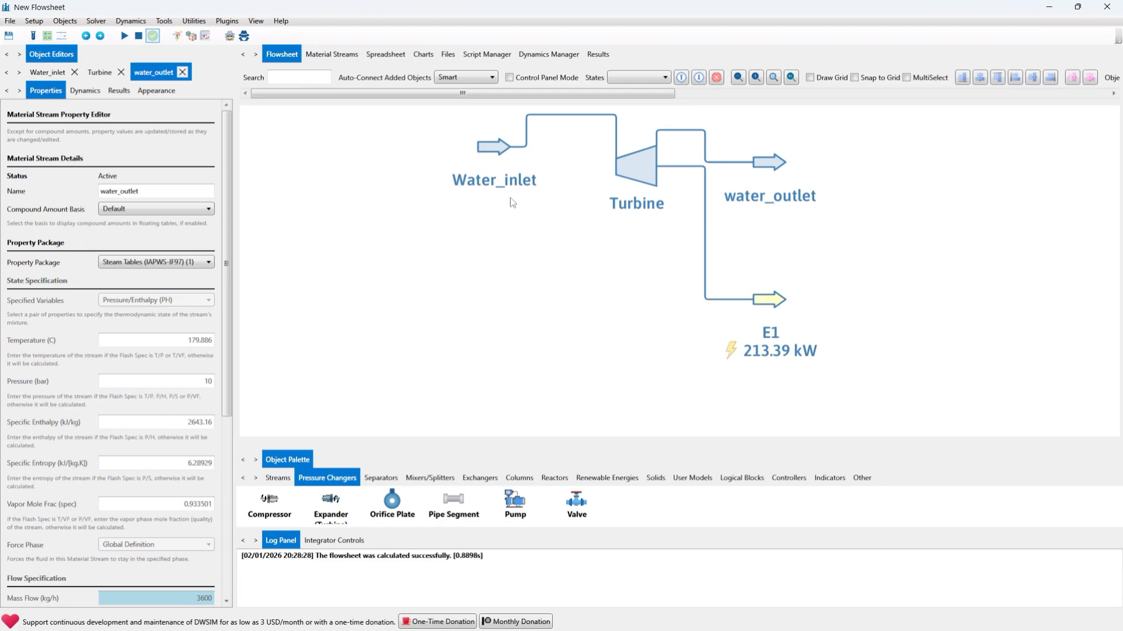
Set the Water_inlet temperature to 120 C and solve the flowsheet again
{"action": "left_click", "coordinate": [502, 155]}
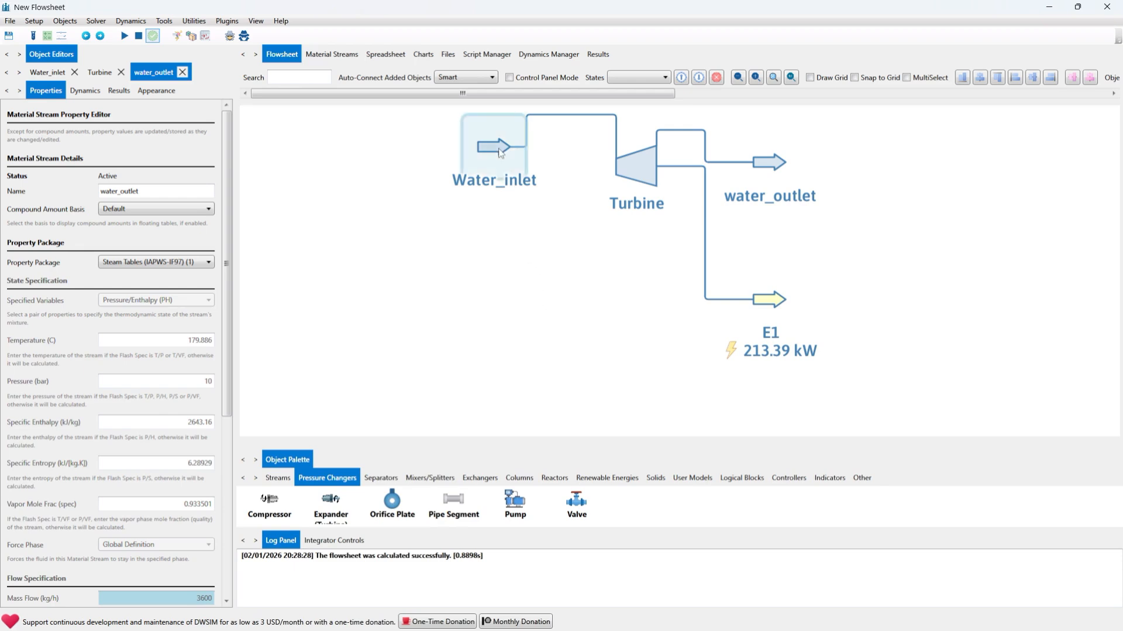
{"action": "left_click_drag", "start_coordinate": [198, 338], "coordinate": [223, 345]}
{"action": "left_click", "coordinate": [196, 339]}
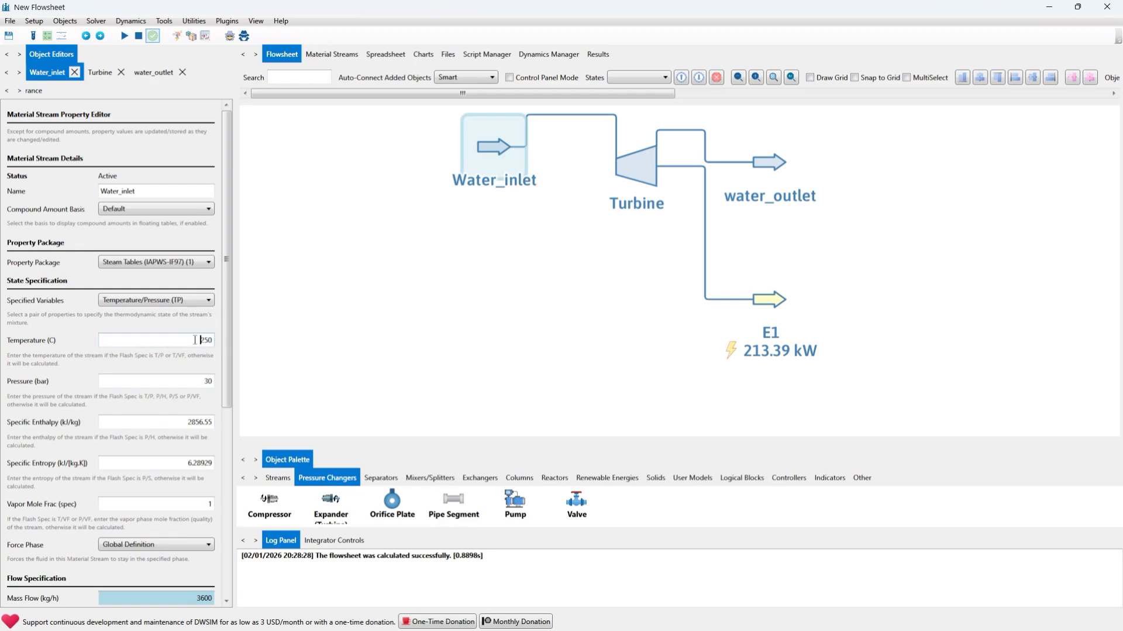
{"action": "left_click_drag", "start_coordinate": [199, 339], "coordinate": [221, 344]}
{"action": "key", "text": "BackSpace"}
{"action": "type", "text": "120"}
{"action": "left_click", "coordinate": [124, 36]}
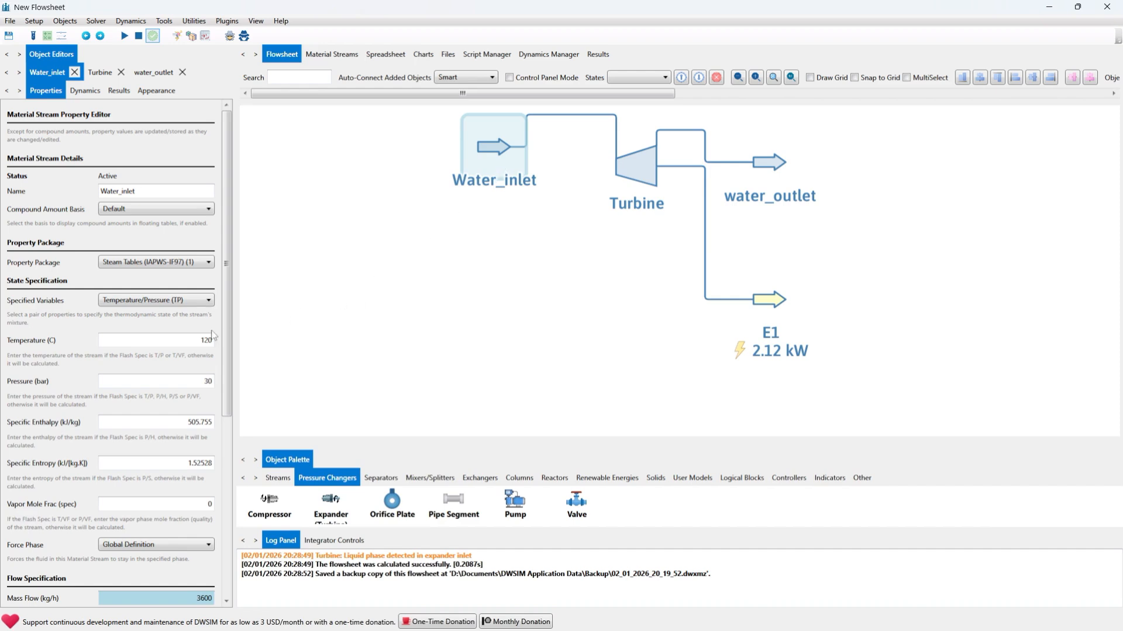
Widen the object editor and examine the phase fractions in the Water_inlet results report
{"action": "left_click", "coordinate": [124, 94]}
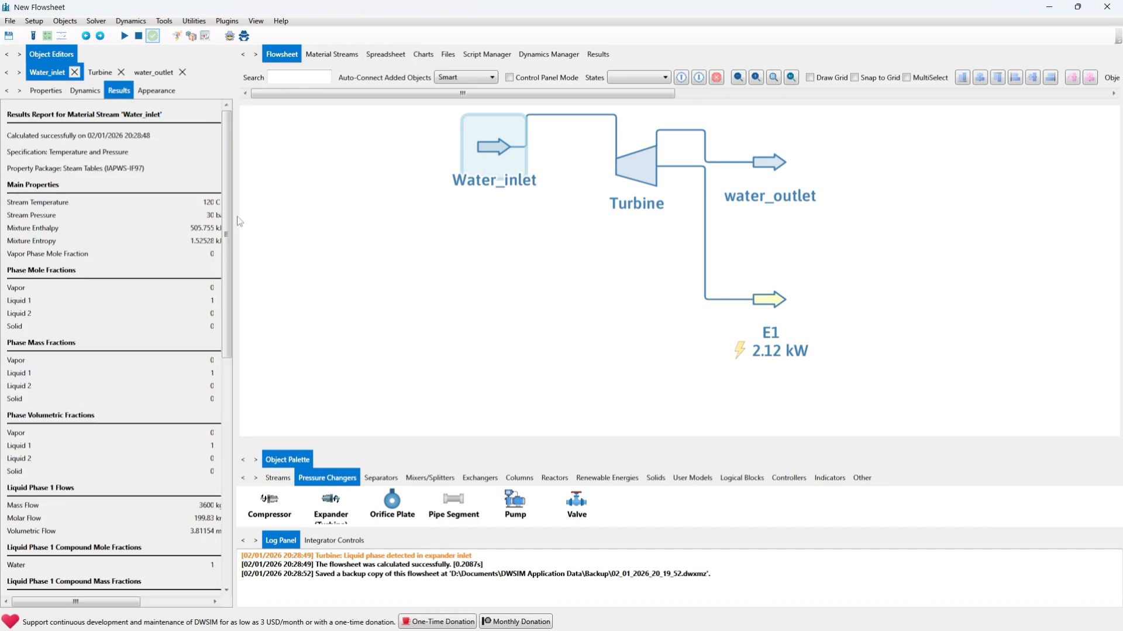
{"action": "left_click_drag", "start_coordinate": [232, 216], "coordinate": [287, 225]}
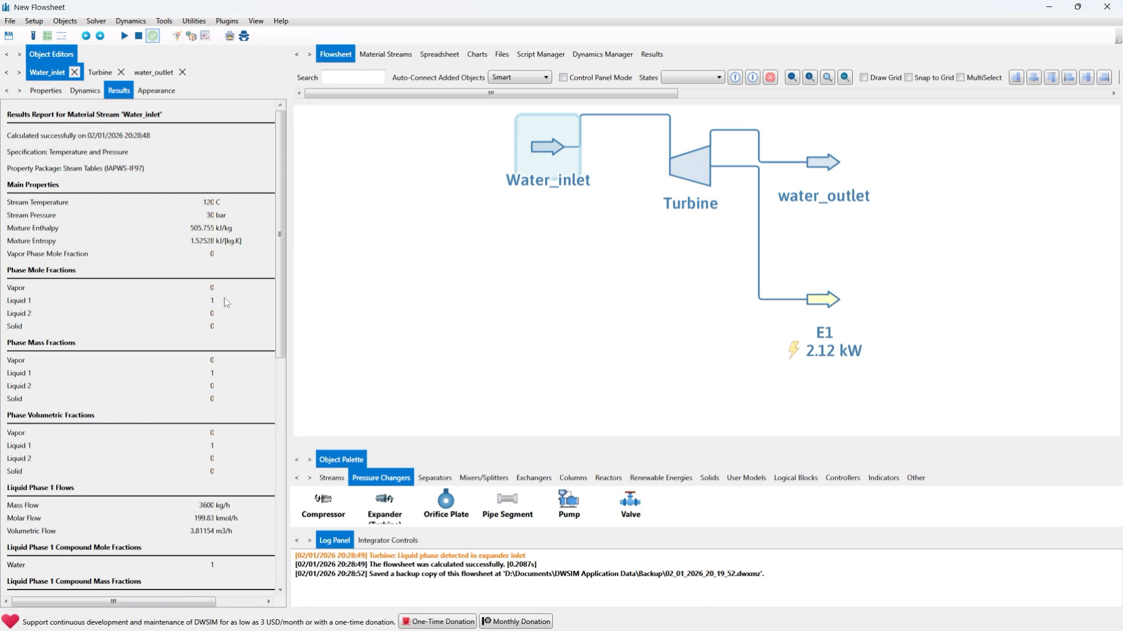
{"action": "left_click_drag", "start_coordinate": [283, 282], "coordinate": [289, 370]}
{"action": "left_click_drag", "start_coordinate": [289, 369], "coordinate": [263, 196]}
Set the Water_inlet temperature back to 250 C and solve the flowsheet
{"action": "left_click", "coordinate": [56, 96]}
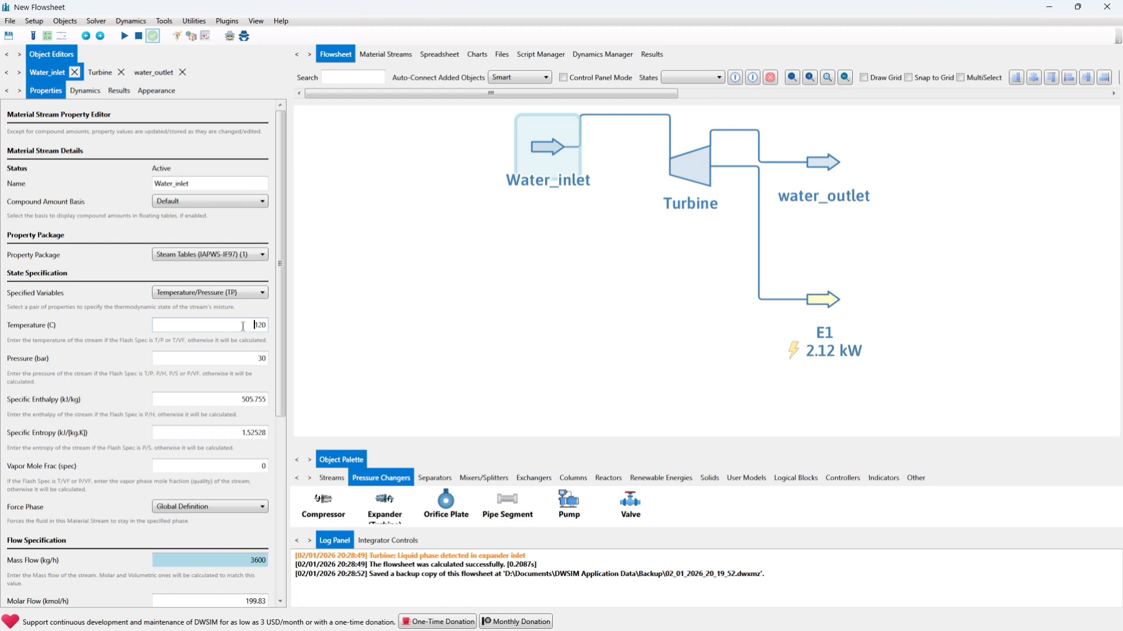
{"action": "left_click_drag", "start_coordinate": [243, 326], "coordinate": [281, 332]}
{"action": "type", "text": "2"}
{"action": "left_click", "coordinate": [126, 37]}
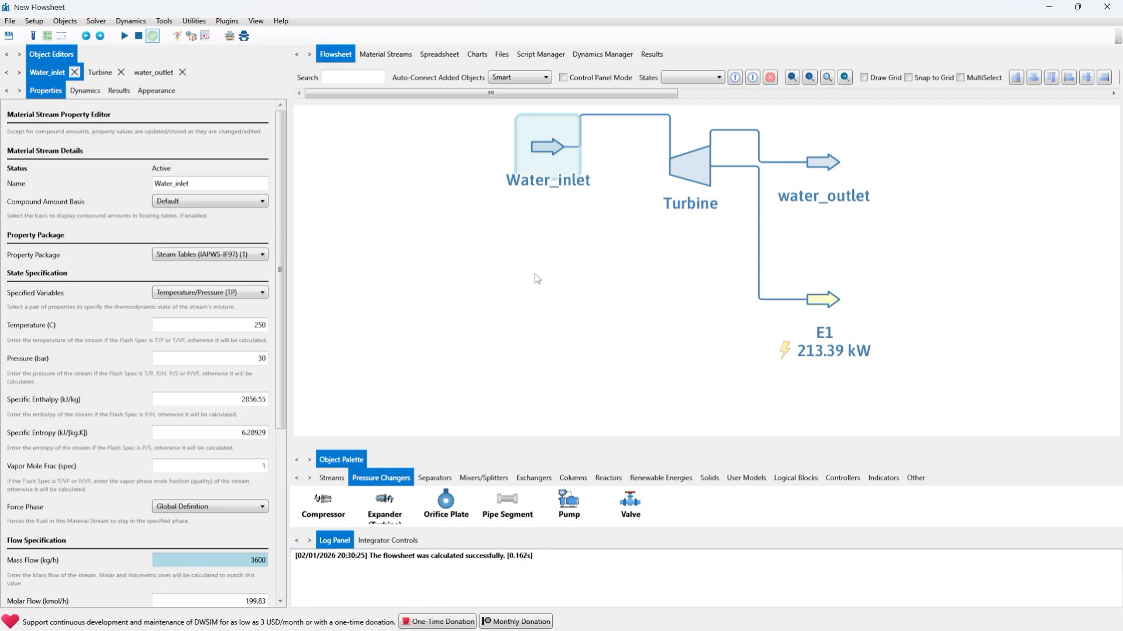
Examine the results reports of the Water_inlet and water_outlet streams
{"action": "left_click", "coordinate": [119, 91]}
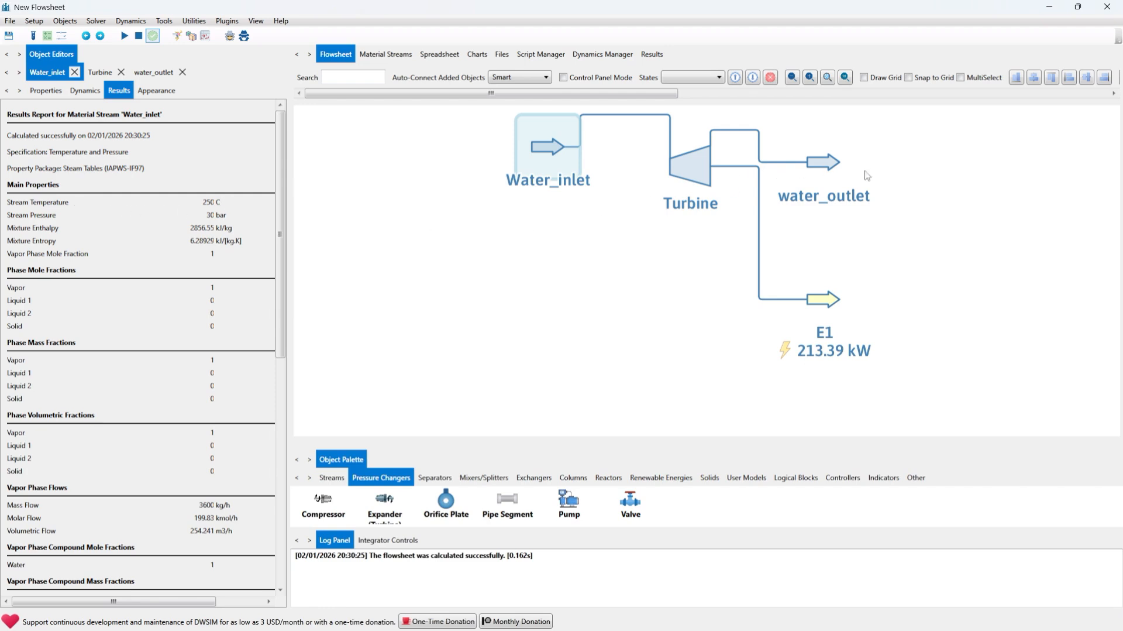
{"action": "left_click", "coordinate": [831, 169]}
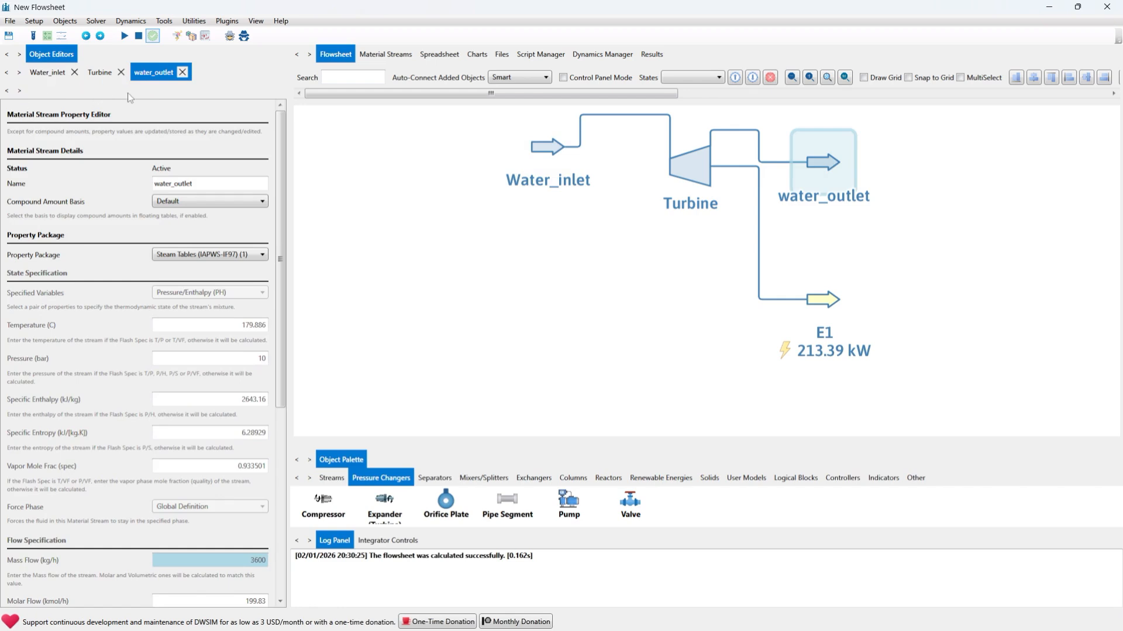
{"action": "left_click", "coordinate": [7, 91]}
{"action": "left_click", "coordinate": [20, 92]}
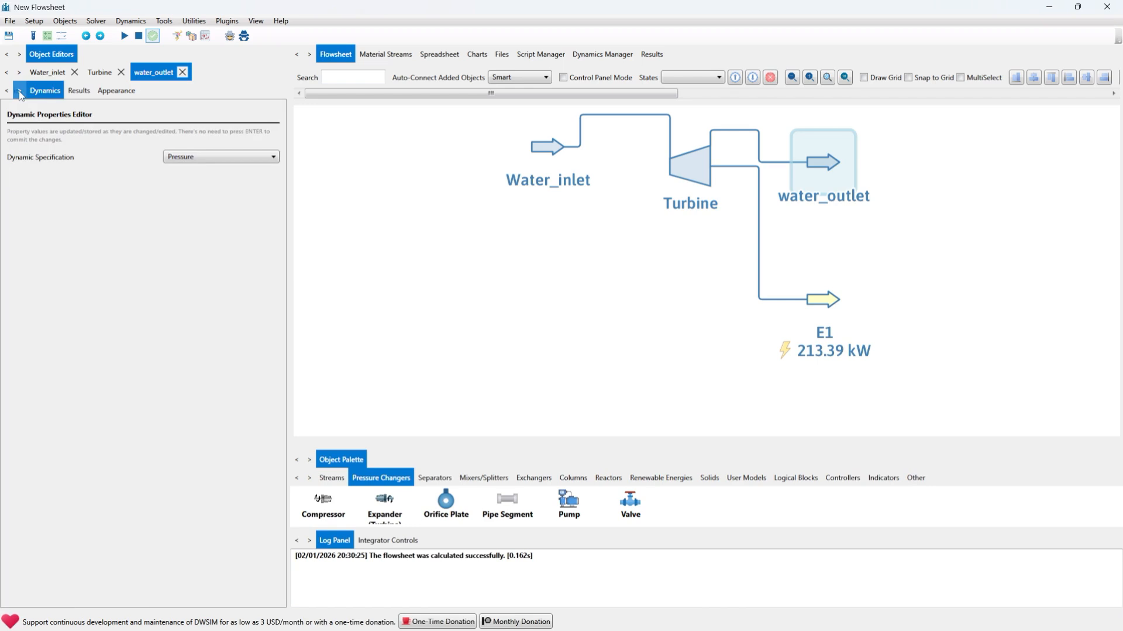
{"action": "left_click", "coordinate": [80, 92]}
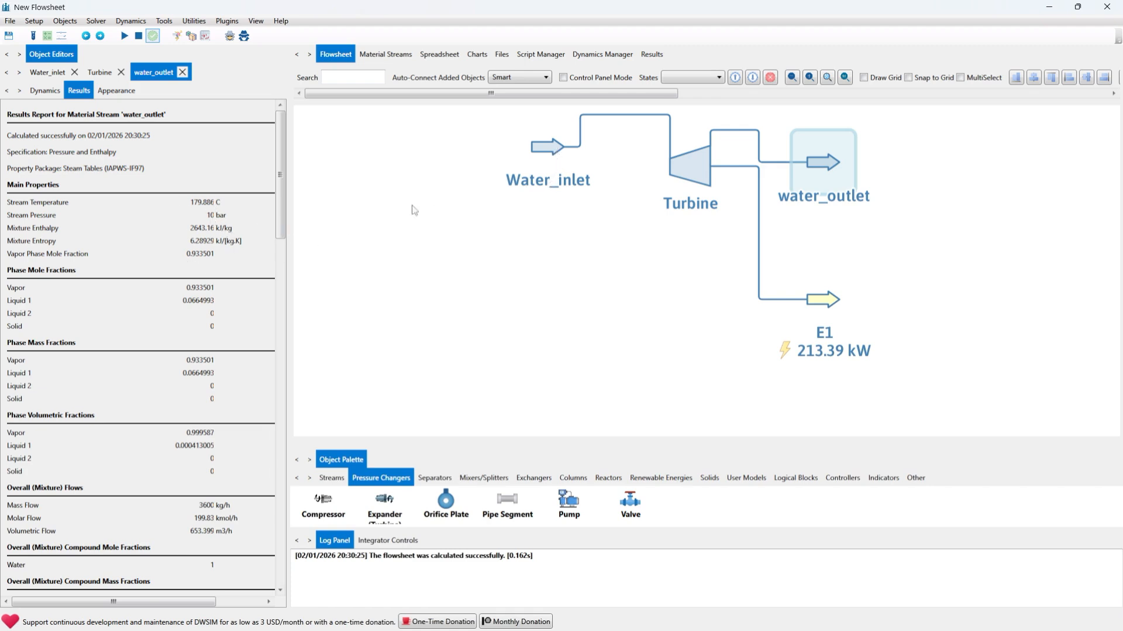
Enable the real-time display of temperature and pressure for material streams in the flowsheet settings
{"action": "left_click", "coordinate": [34, 21]}
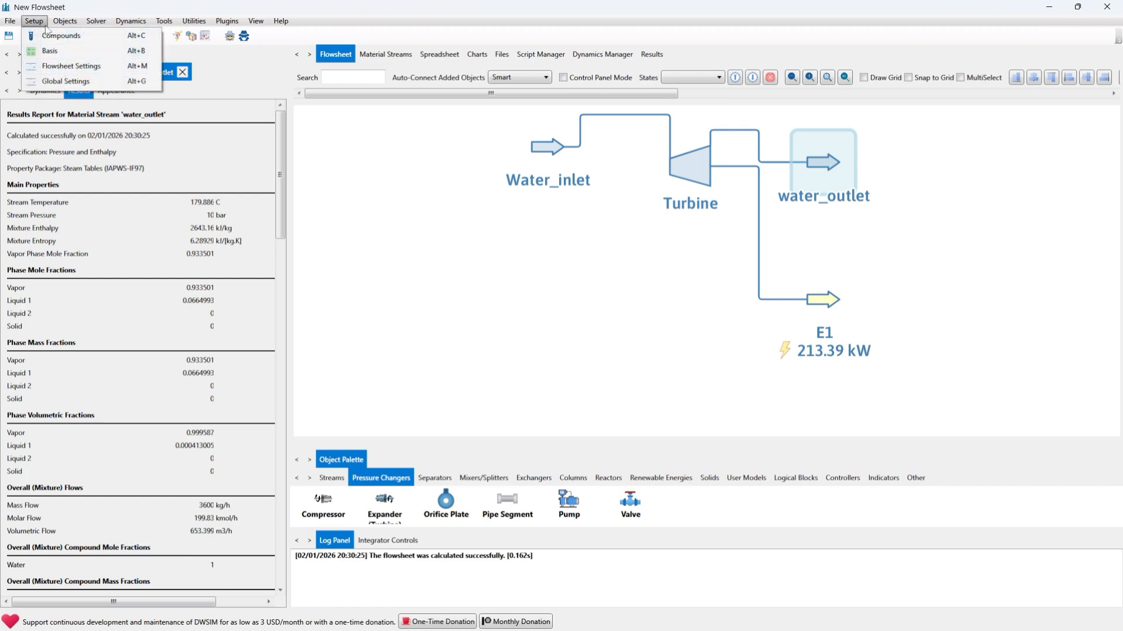
{"action": "left_click", "coordinate": [56, 66]}
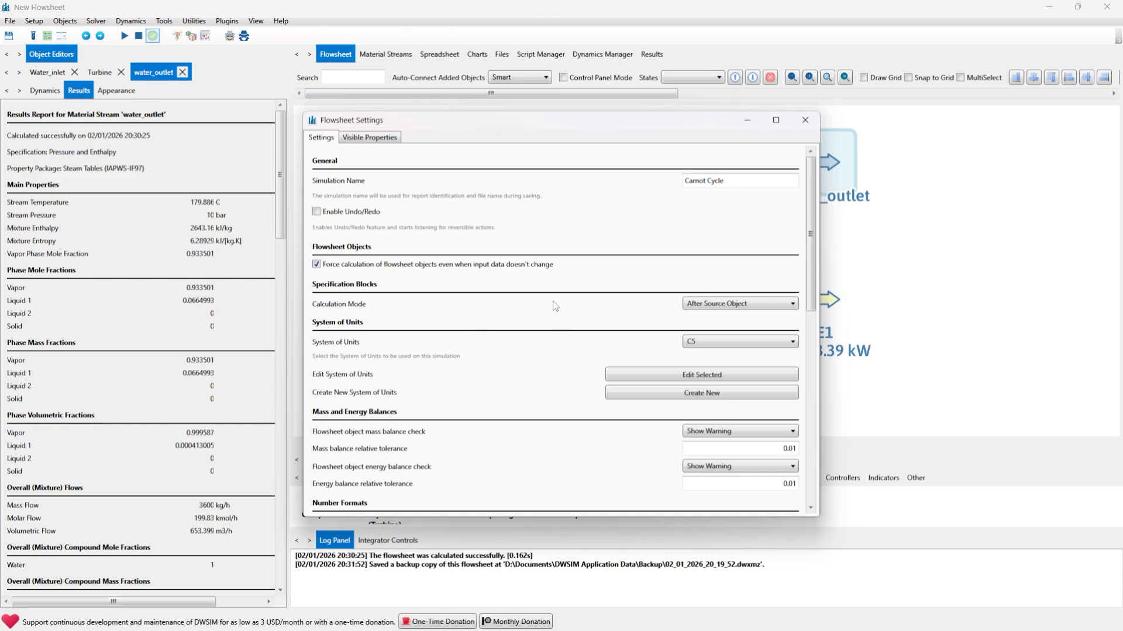
{"action": "scroll", "coordinate": [555, 304], "scroll_direction": "down", "scroll_amount": 5}
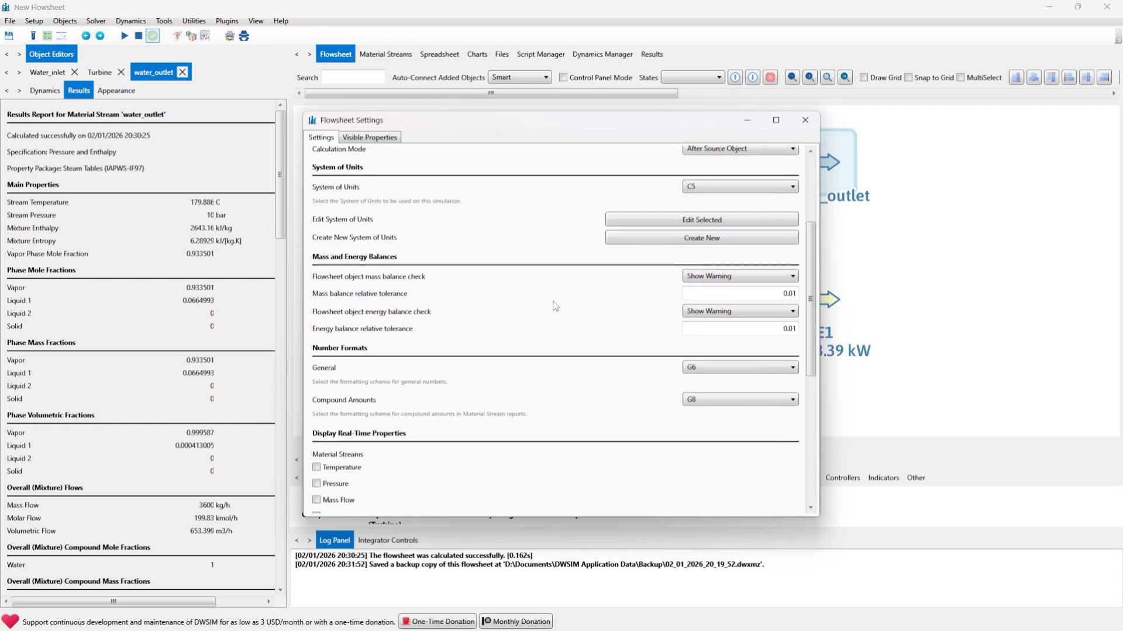
{"action": "scroll", "coordinate": [556, 305], "scroll_direction": "down", "scroll_amount": 4}
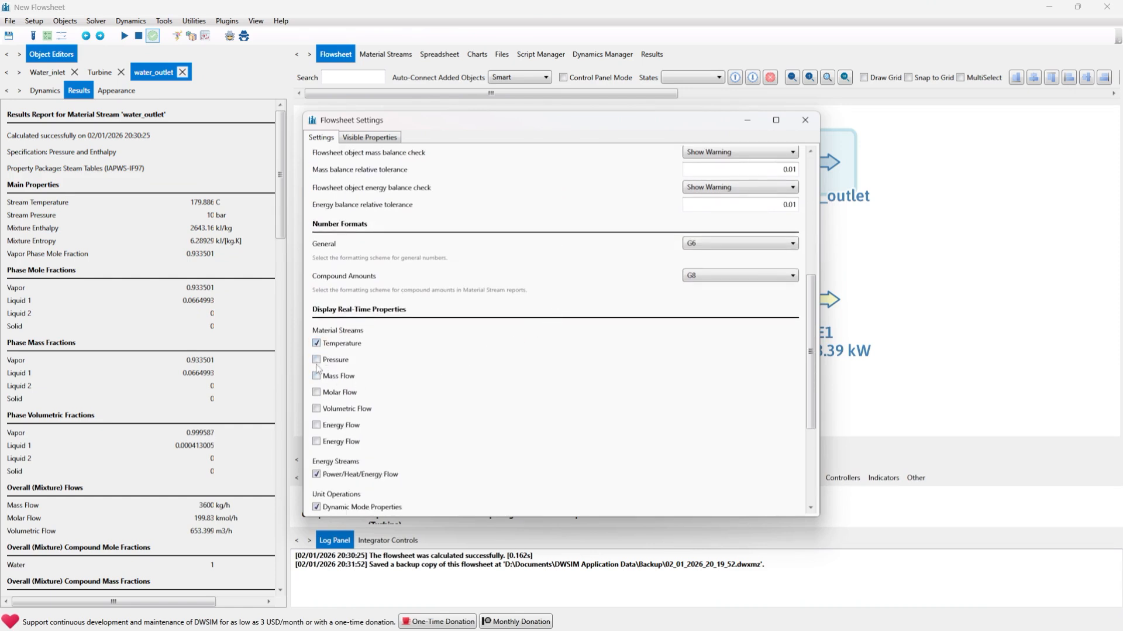
{"action": "left_click", "coordinate": [317, 360]}
Change the simulation's system of units to SI (Engineering) and close the flowsheet settings
{"action": "scroll", "coordinate": [625, 399], "scroll_direction": "up", "scroll_amount": 3}
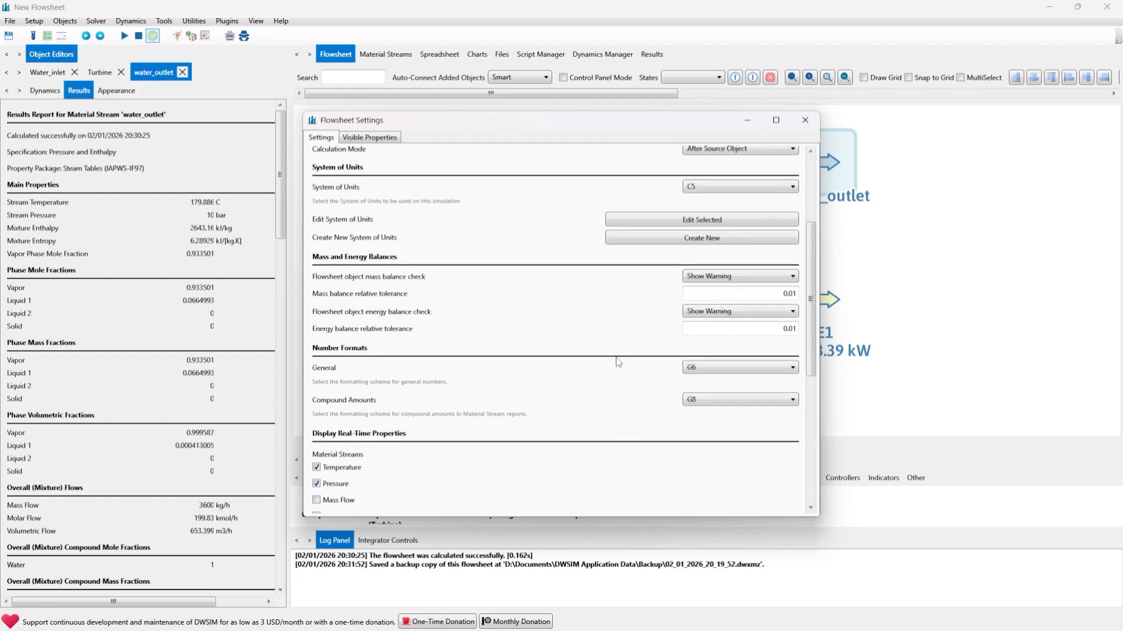
{"action": "scroll", "coordinate": [634, 318], "scroll_direction": "up", "scroll_amount": 2}
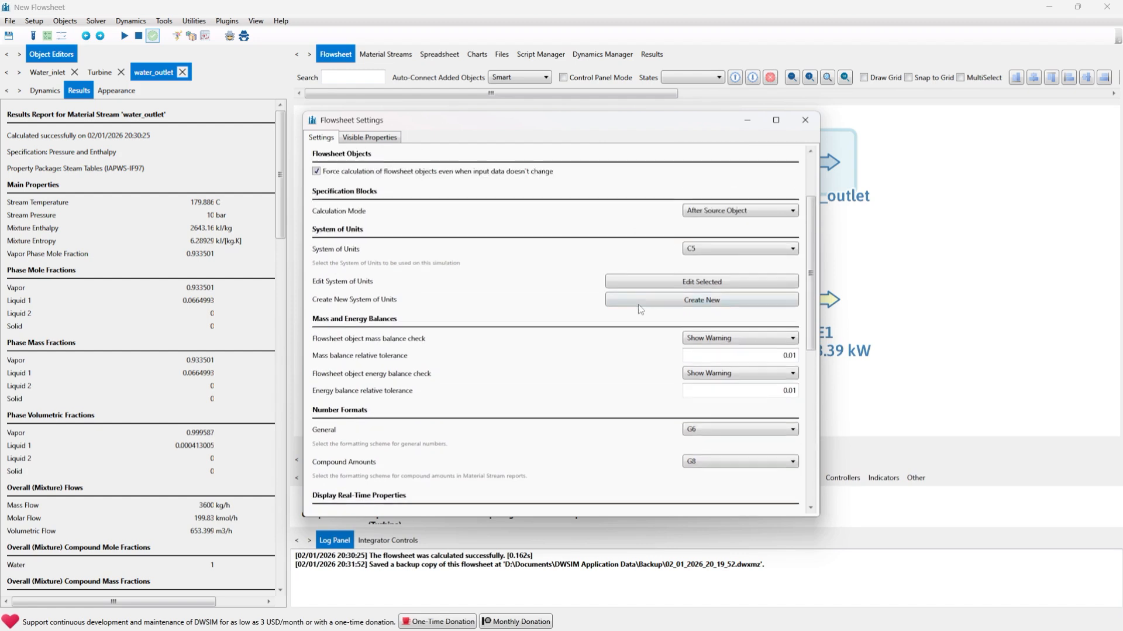
{"action": "left_click", "coordinate": [710, 252]}
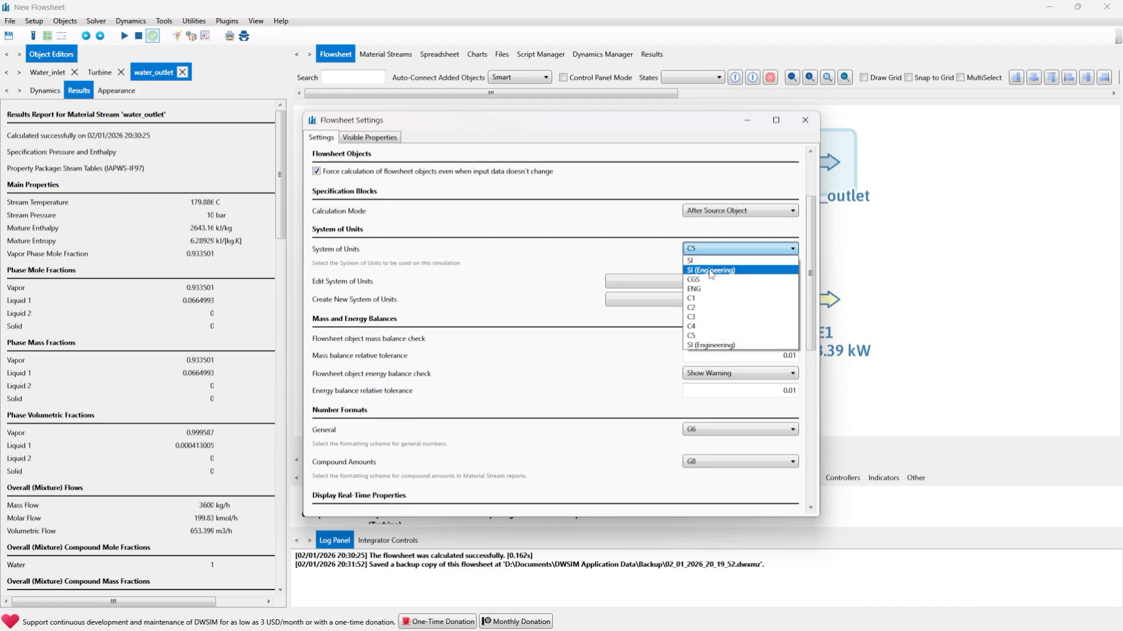
{"action": "left_click", "coordinate": [710, 270]}
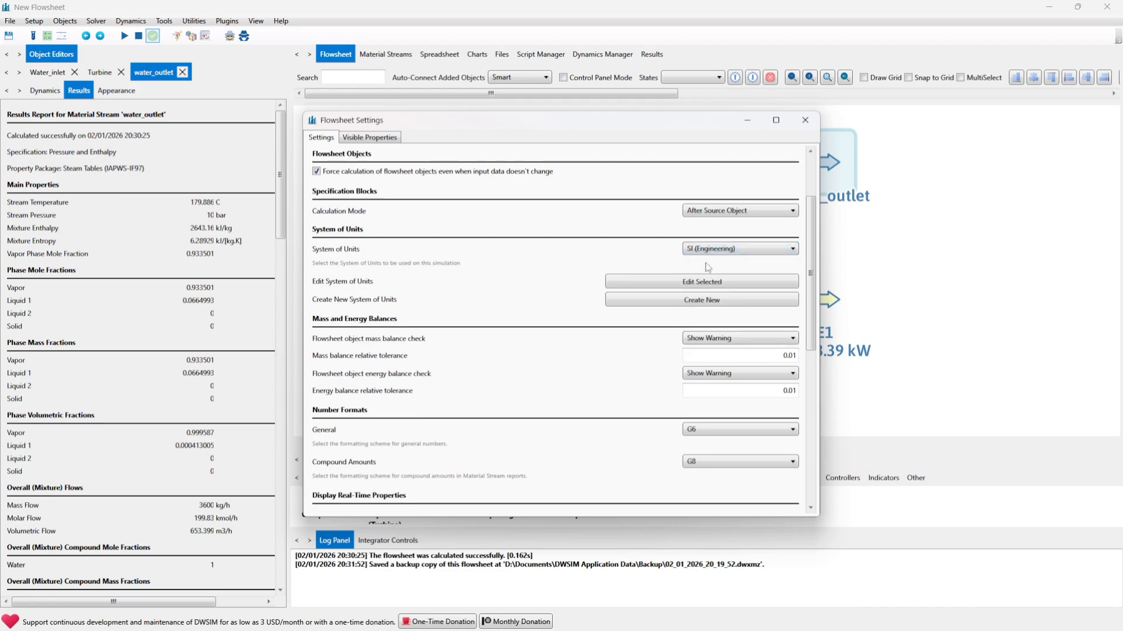
{"action": "scroll", "coordinate": [636, 349], "scroll_direction": "down", "scroll_amount": 6}
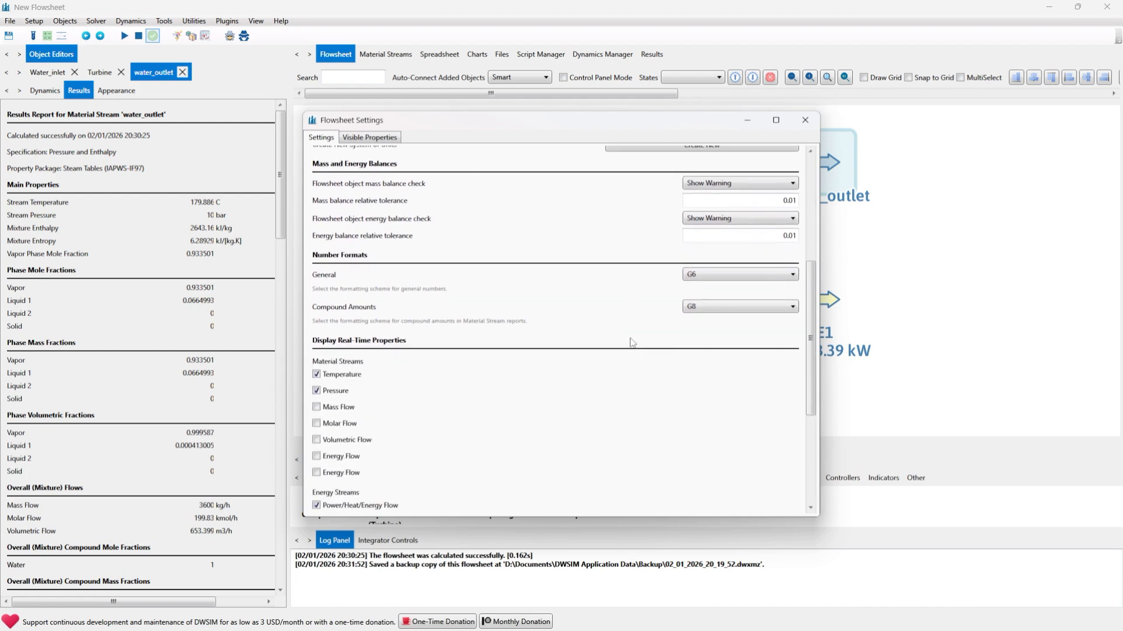
{"action": "scroll", "coordinate": [636, 350], "scroll_direction": "down", "scroll_amount": 5}
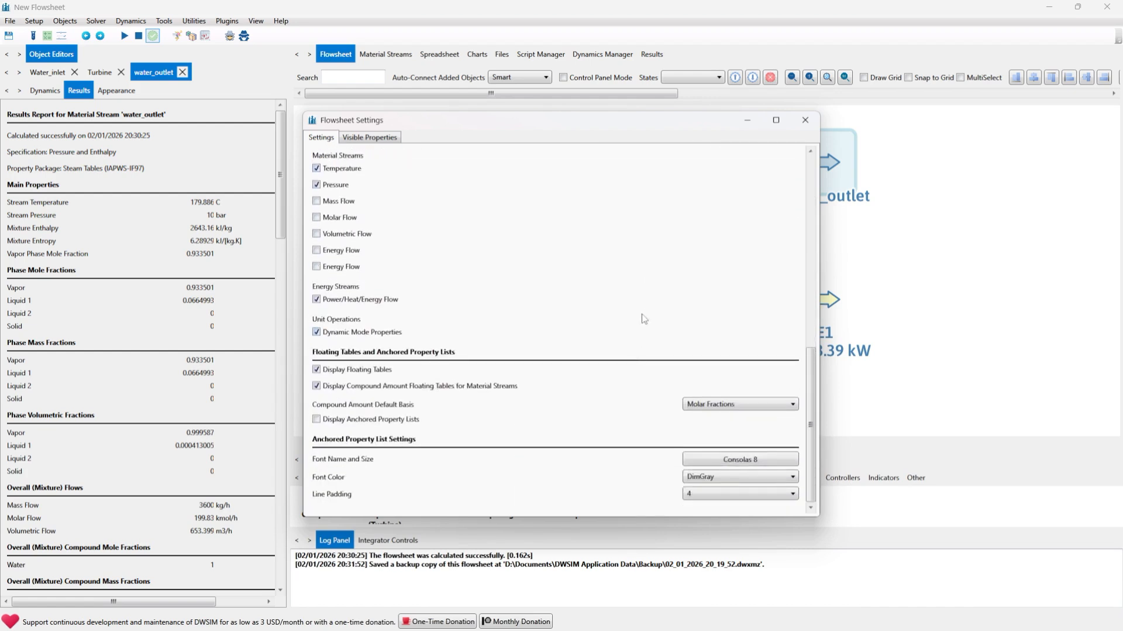
{"action": "left_click", "coordinate": [805, 120]}
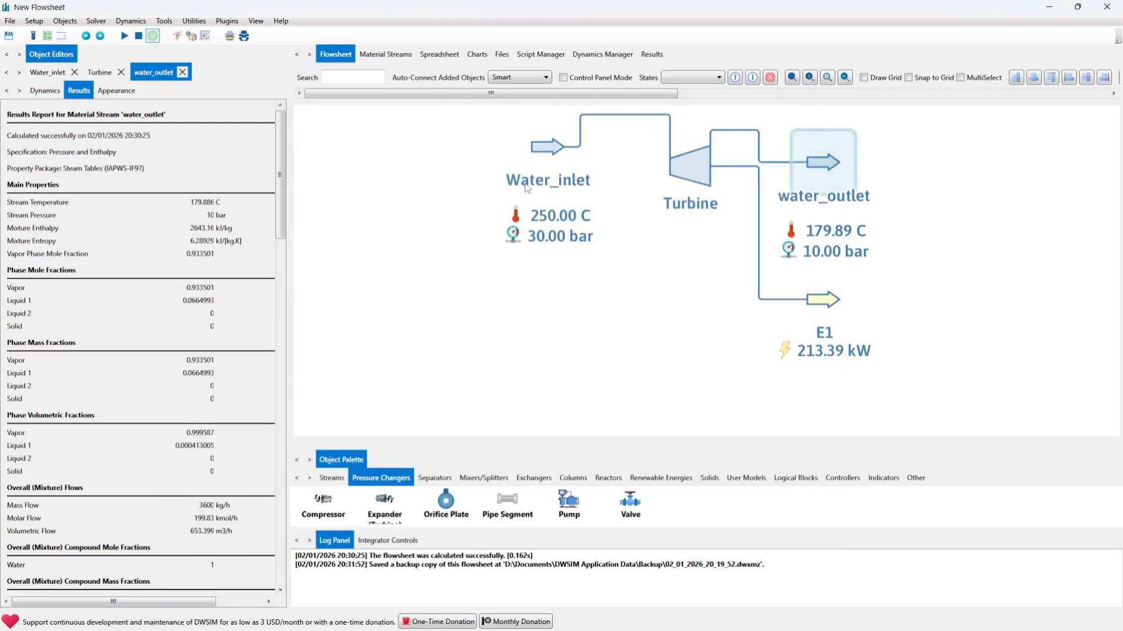
Check the Water_inlet and water_outlet streams on the flowsheet and solve the flowsheet again
{"action": "left_click", "coordinate": [549, 152]}
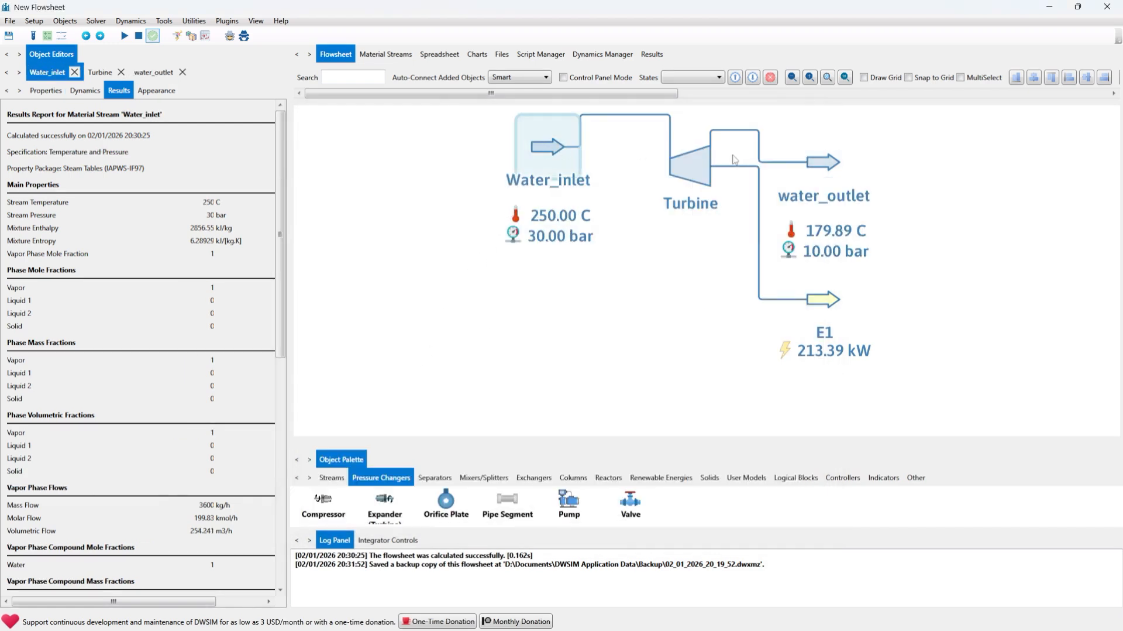
{"action": "left_click", "coordinate": [822, 158]}
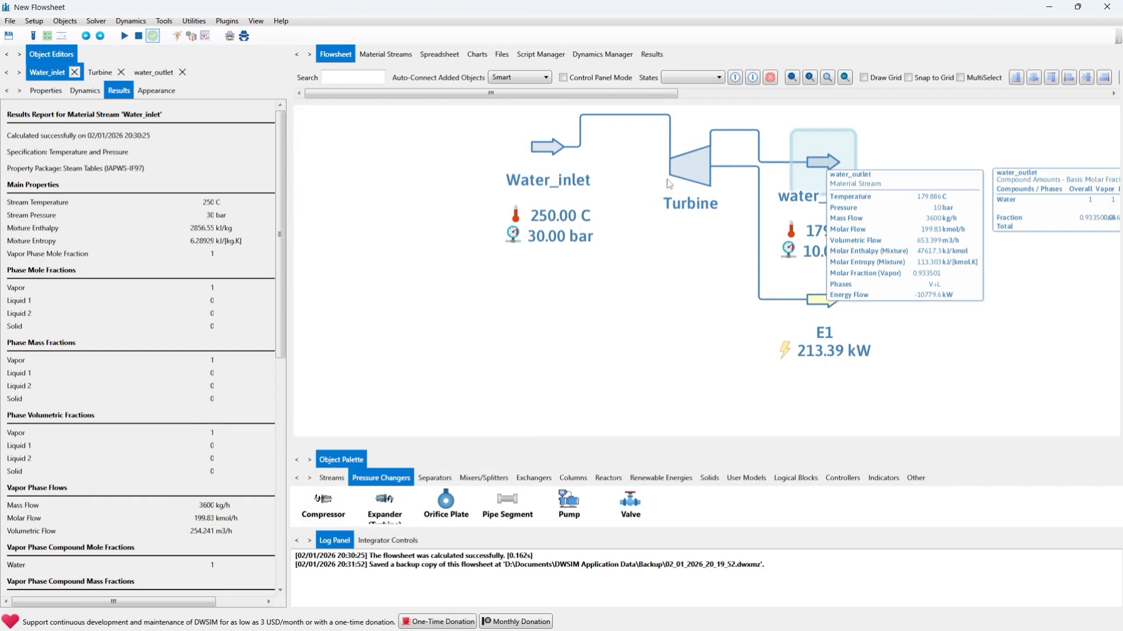
{"action": "left_click", "coordinate": [525, 155]}
{"action": "left_click", "coordinate": [128, 38]}
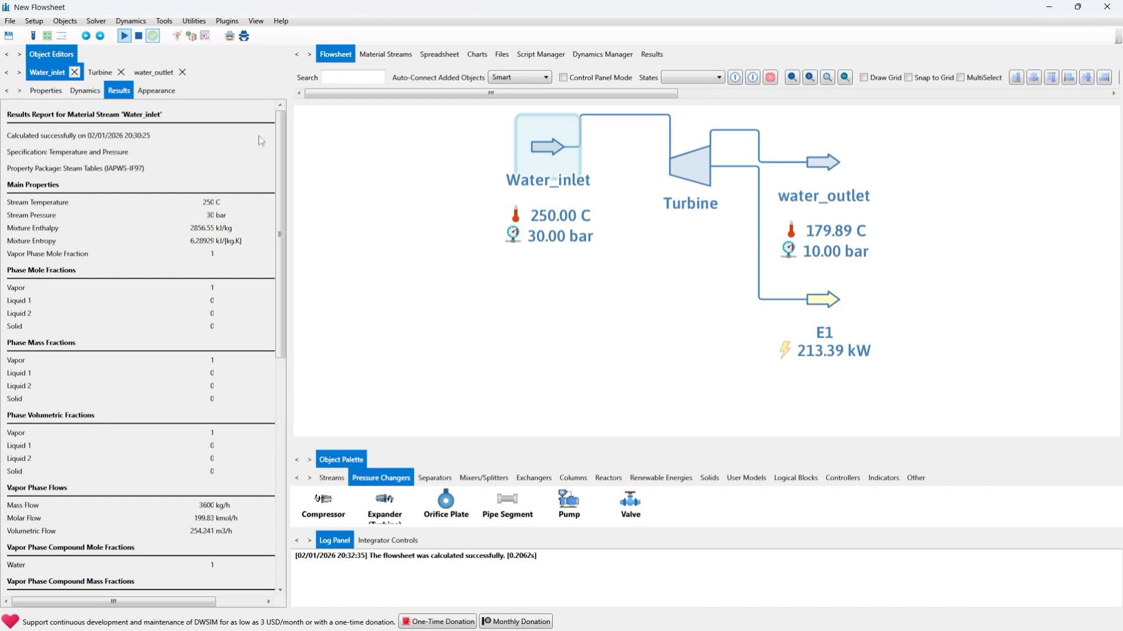
Set the simulation's system of units to SI in the flowsheet settings
{"action": "left_click", "coordinate": [33, 21]}
{"action": "left_click", "coordinate": [71, 66]}
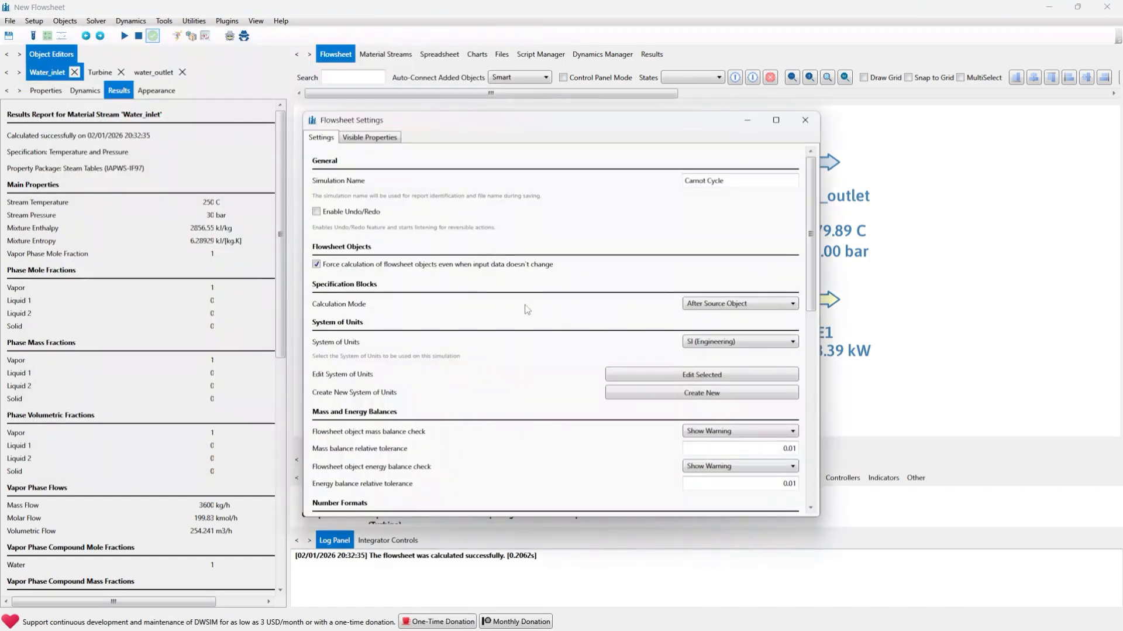
{"action": "left_click", "coordinate": [708, 342]}
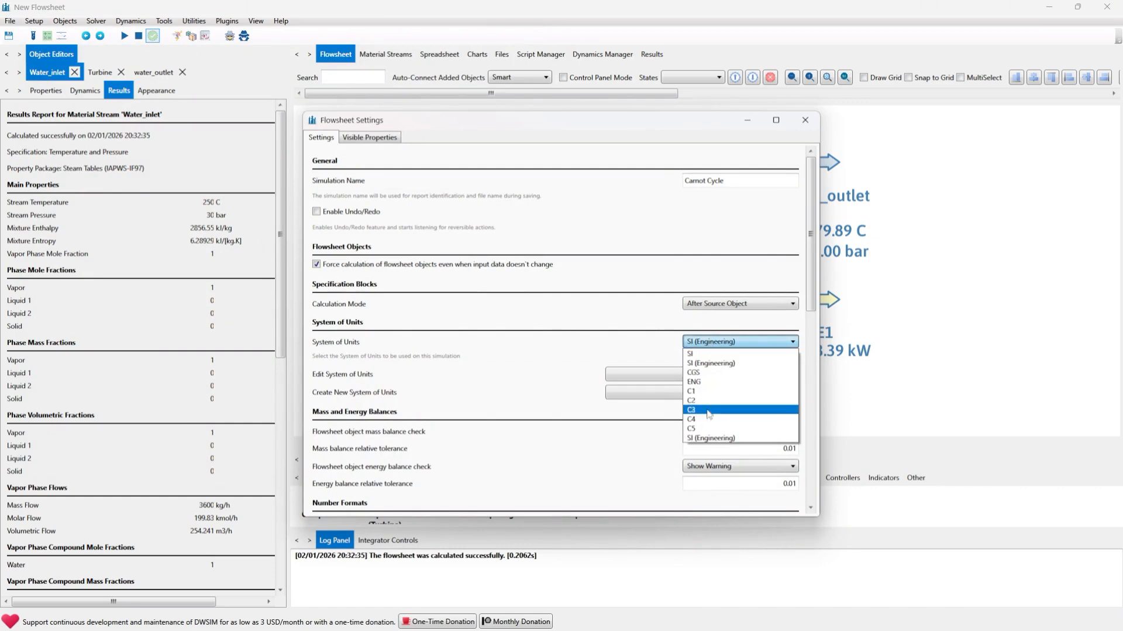
{"action": "left_click", "coordinate": [700, 354]}
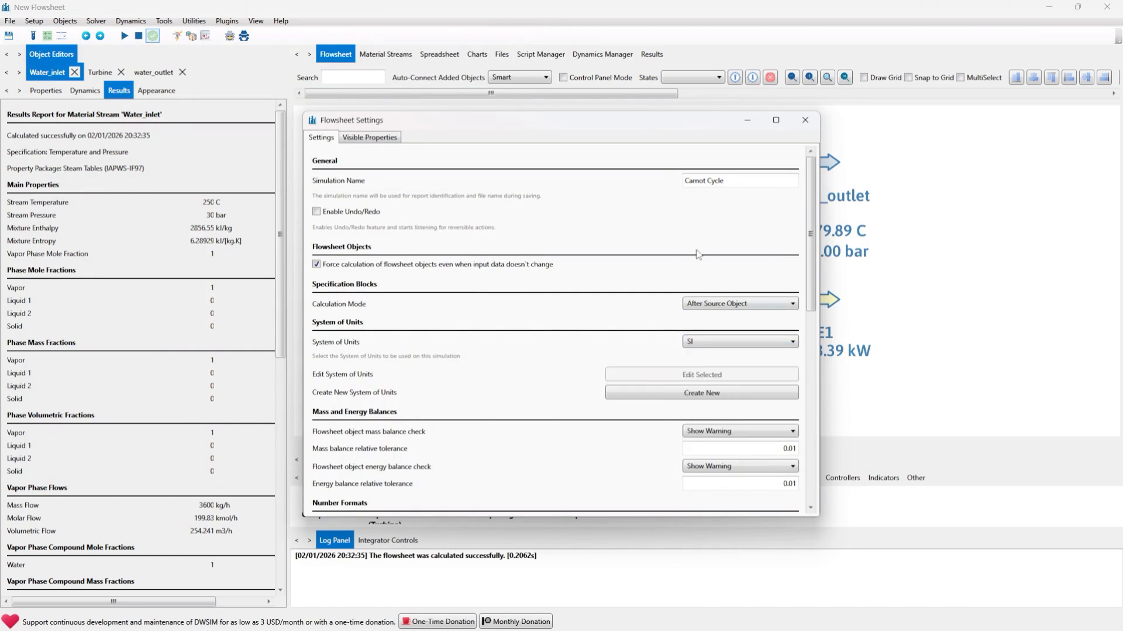
{"action": "left_click", "coordinate": [805, 121]}
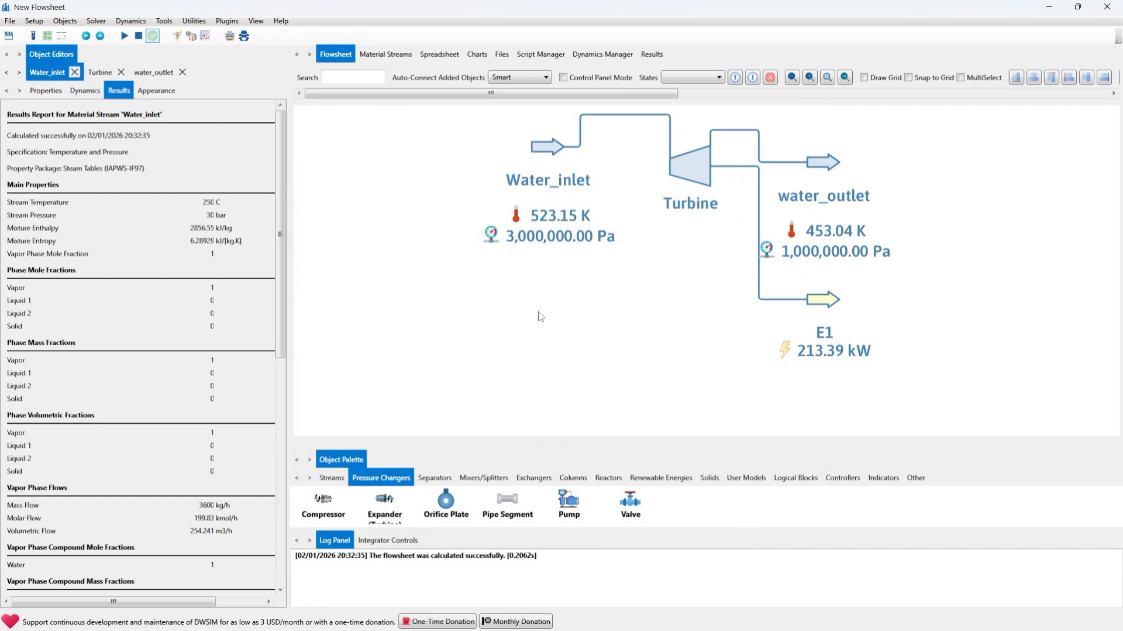
Switch the system of units to SI (Engineering) and back to SI, and close the flowsheet settings
{"action": "left_click", "coordinate": [33, 21]}
{"action": "left_click", "coordinate": [75, 67]}
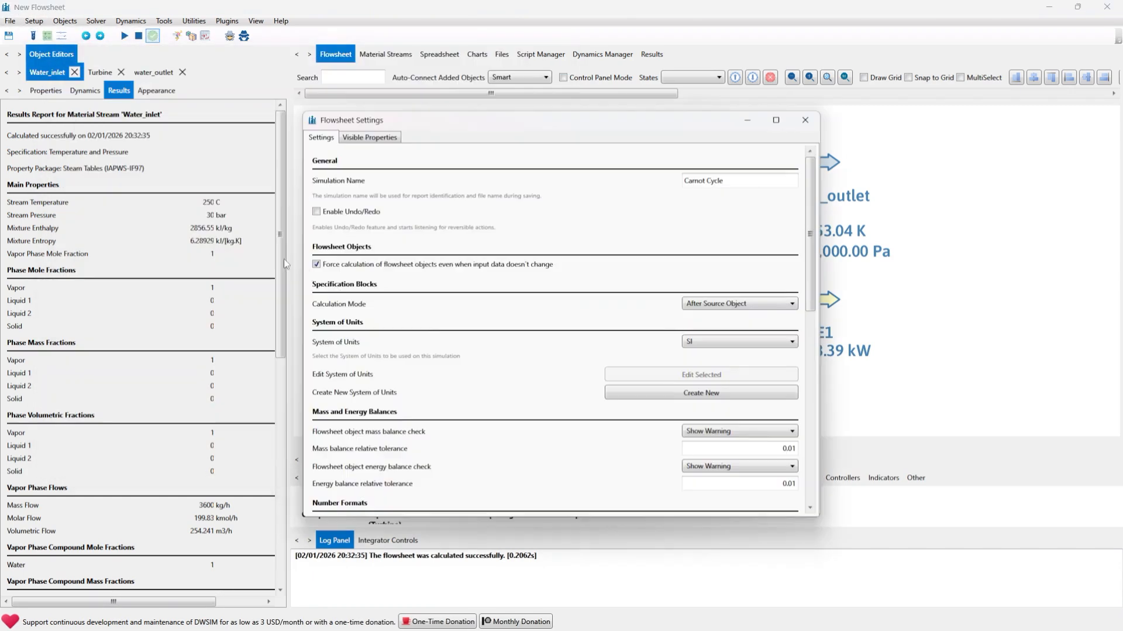
{"action": "left_click", "coordinate": [791, 342]}
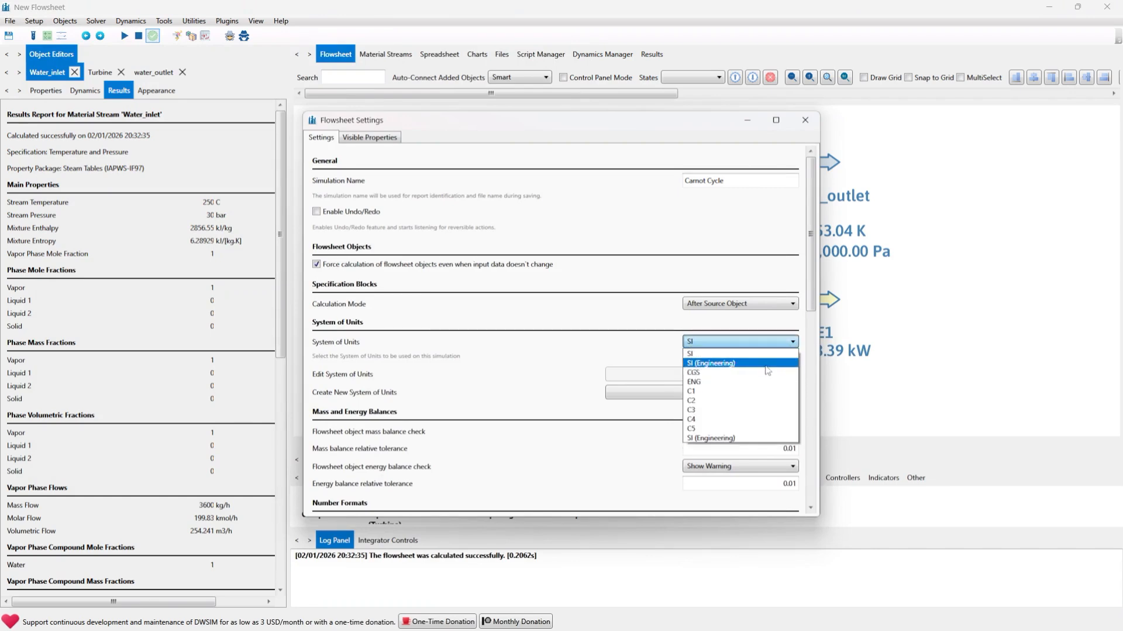
{"action": "left_click", "coordinate": [767, 367]}
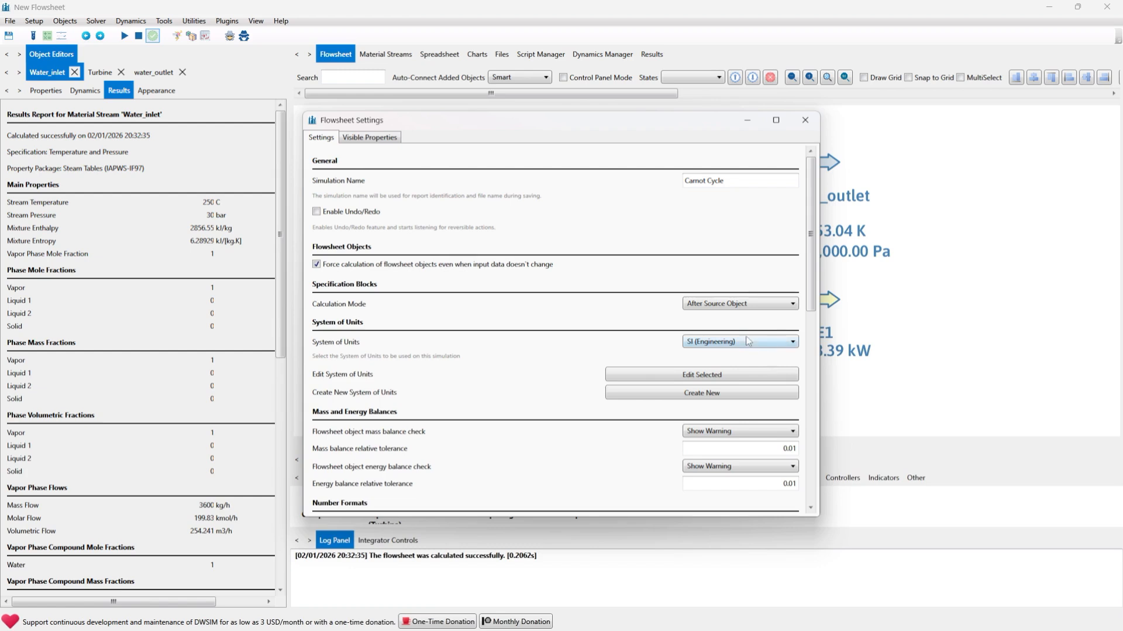
{"action": "left_click", "coordinate": [753, 342]}
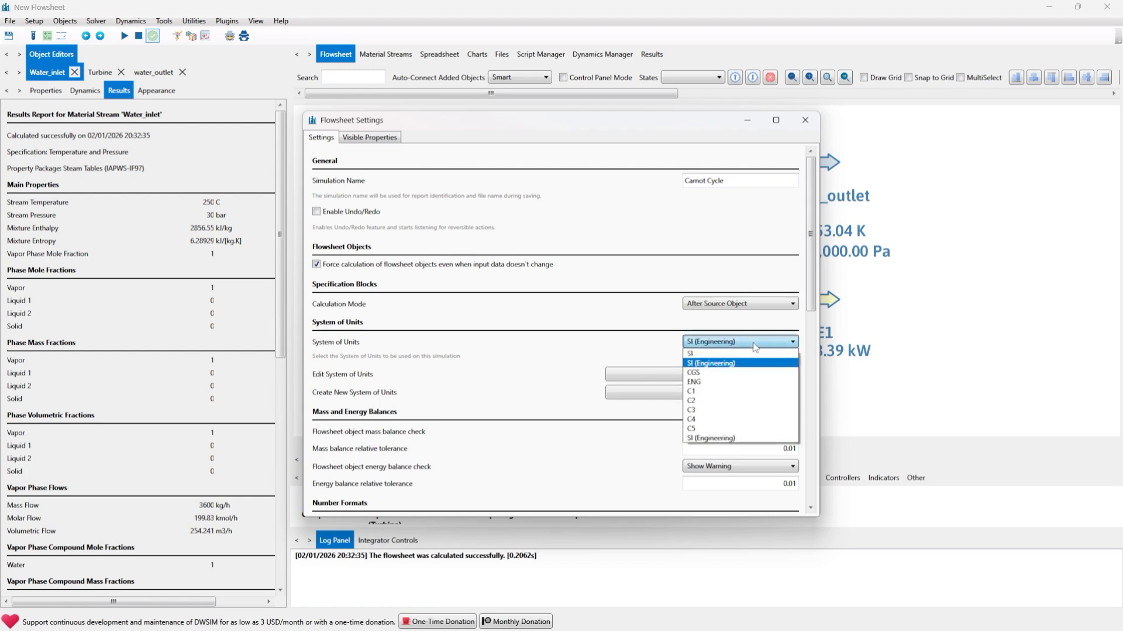
{"action": "left_click", "coordinate": [726, 354]}
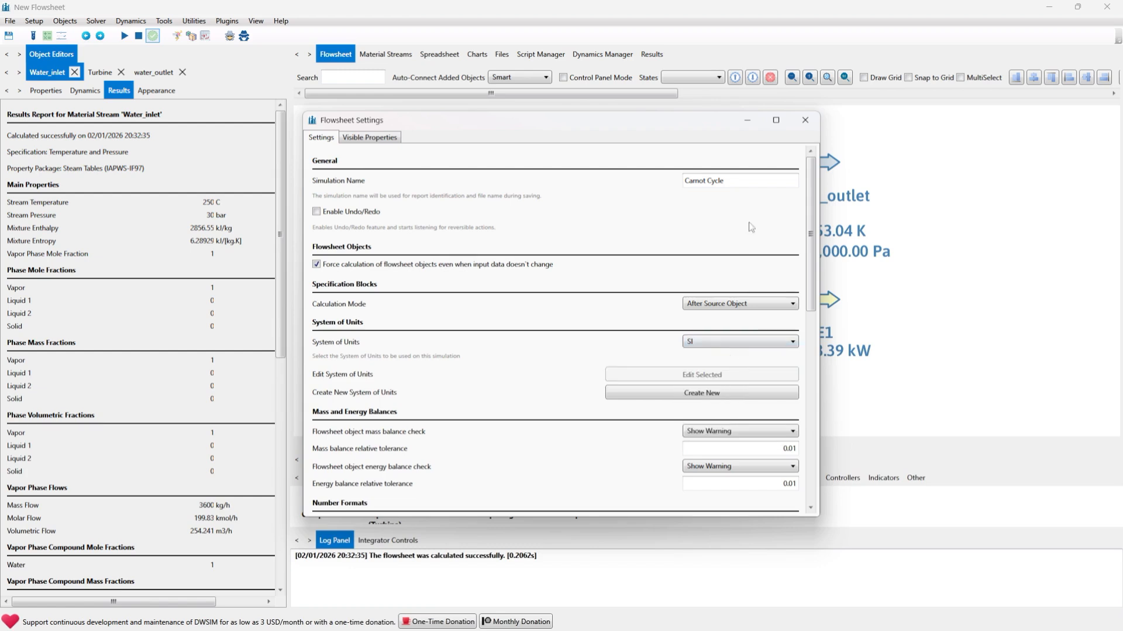
{"action": "left_click", "coordinate": [806, 117]}
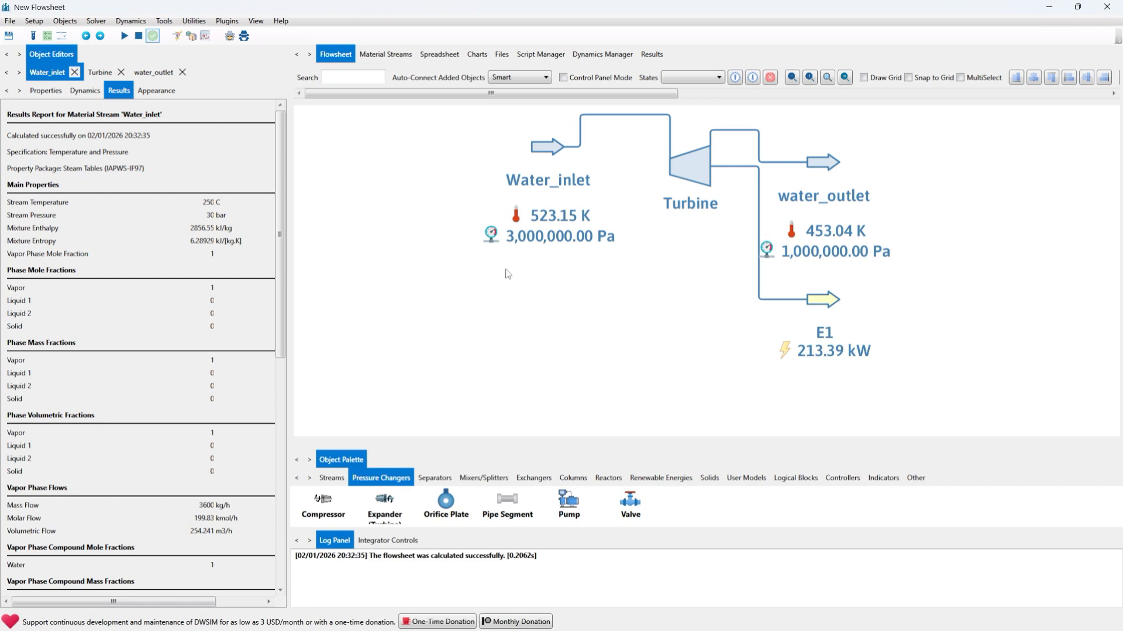
Show the Turbine's properties, open the spreadsheet and enter the label T_Cold in cell A1
{"action": "left_click", "coordinate": [692, 168]}
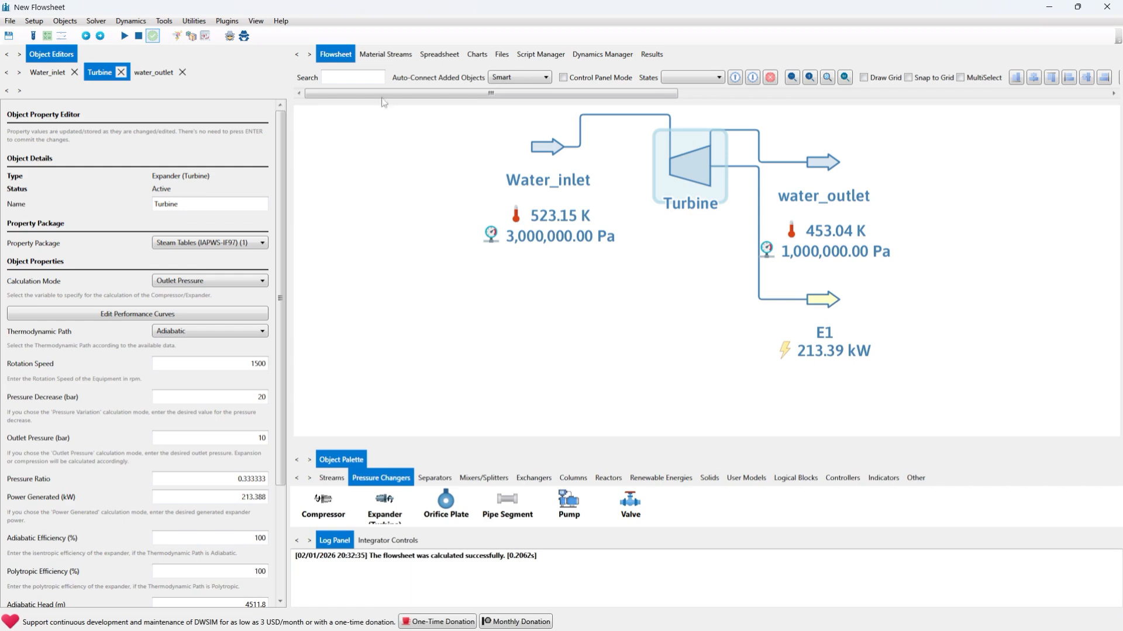
{"action": "left_click", "coordinate": [451, 61]}
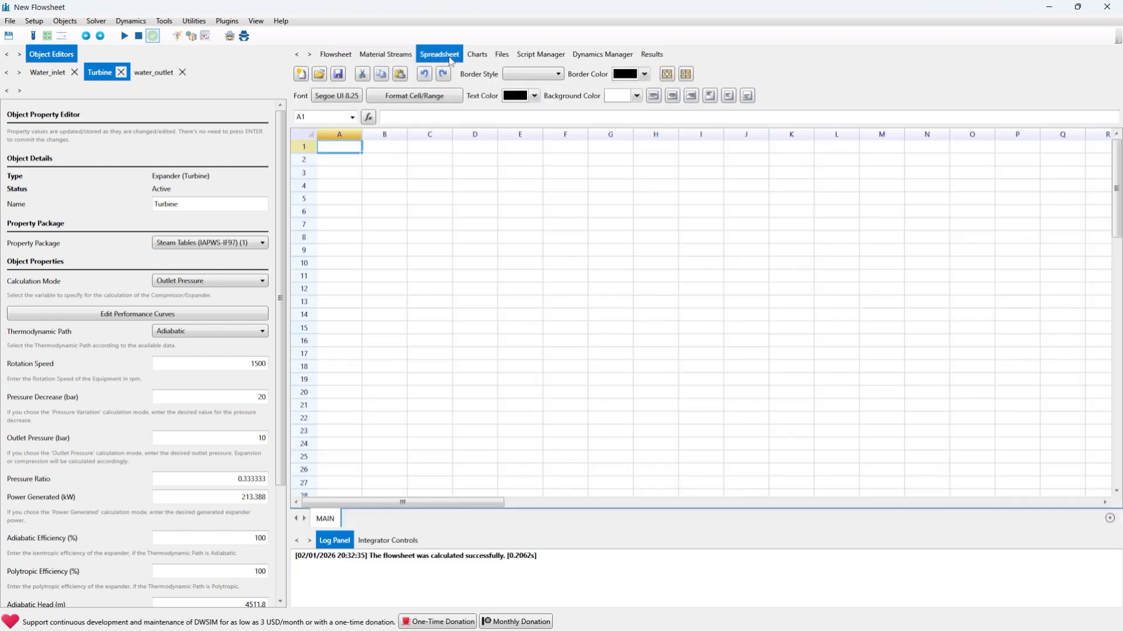
{"action": "double_click", "coordinate": [349, 150]}
{"action": "type", "text": "T_Cold"}
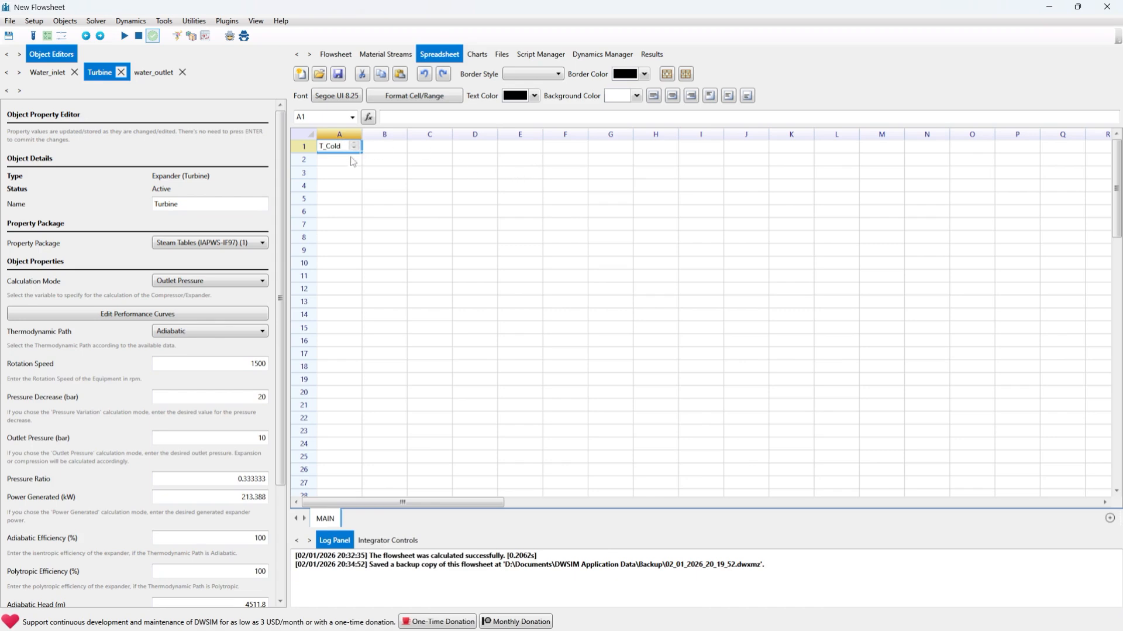
{"action": "key", "text": "Tab"}
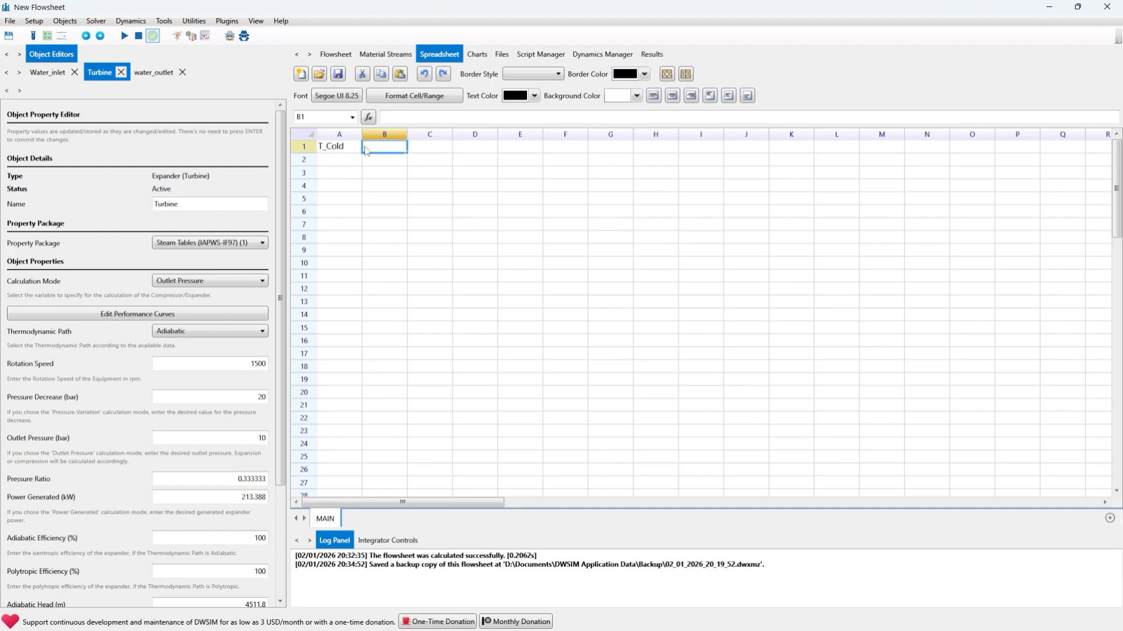
Enter the label T_Hot in cell B1, beside T_Cold
{"action": "double_click", "coordinate": [386, 151]}
{"action": "type", "text": "T_HOt"}
{"action": "key", "text": "BackSpace"}
{"action": "key", "text": "BackSpace"}
{"action": "type", "text": "ot"}
{"action": "key", "text": "Tab"}
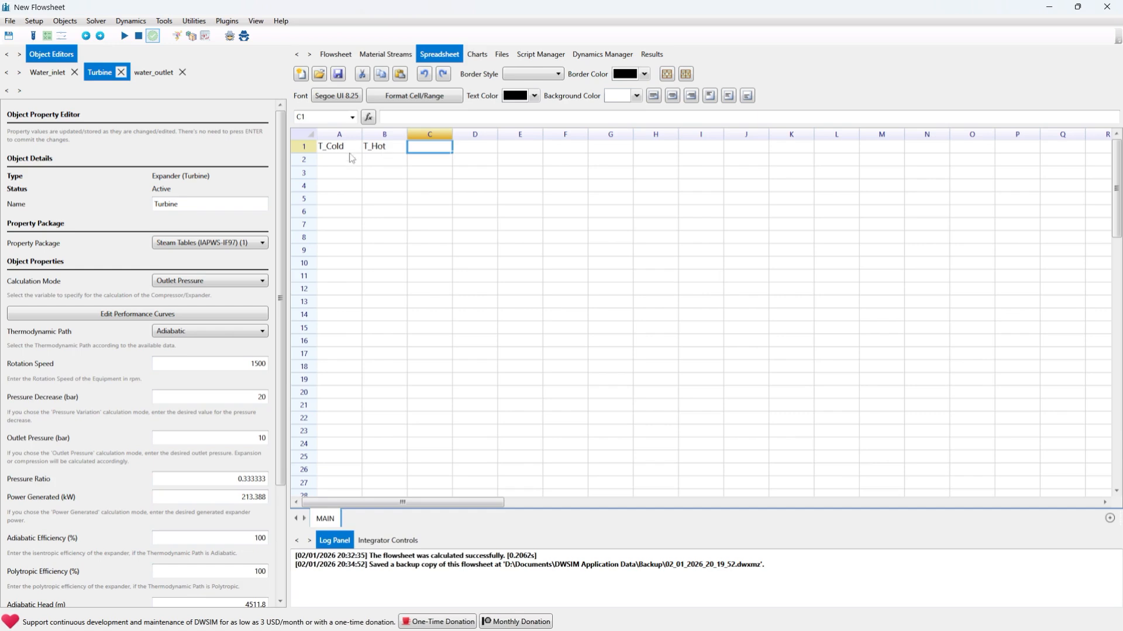
Delete the T_Hot label from cell B1 of the spreadsheet
{"action": "left_click", "coordinate": [338, 167]}
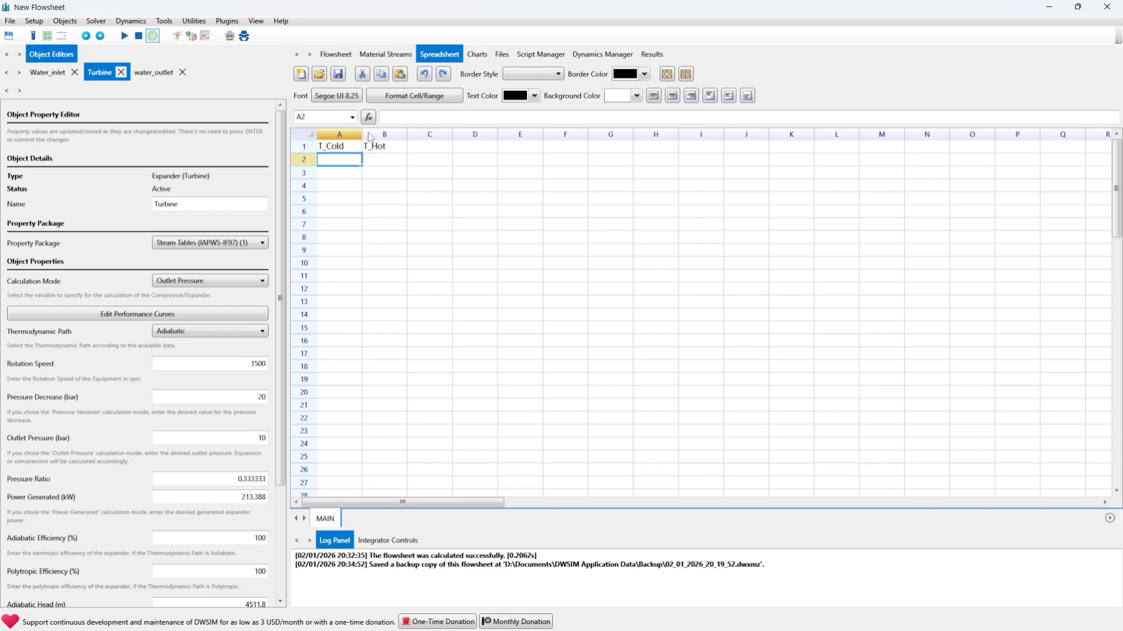
{"action": "left_click", "coordinate": [379, 149]}
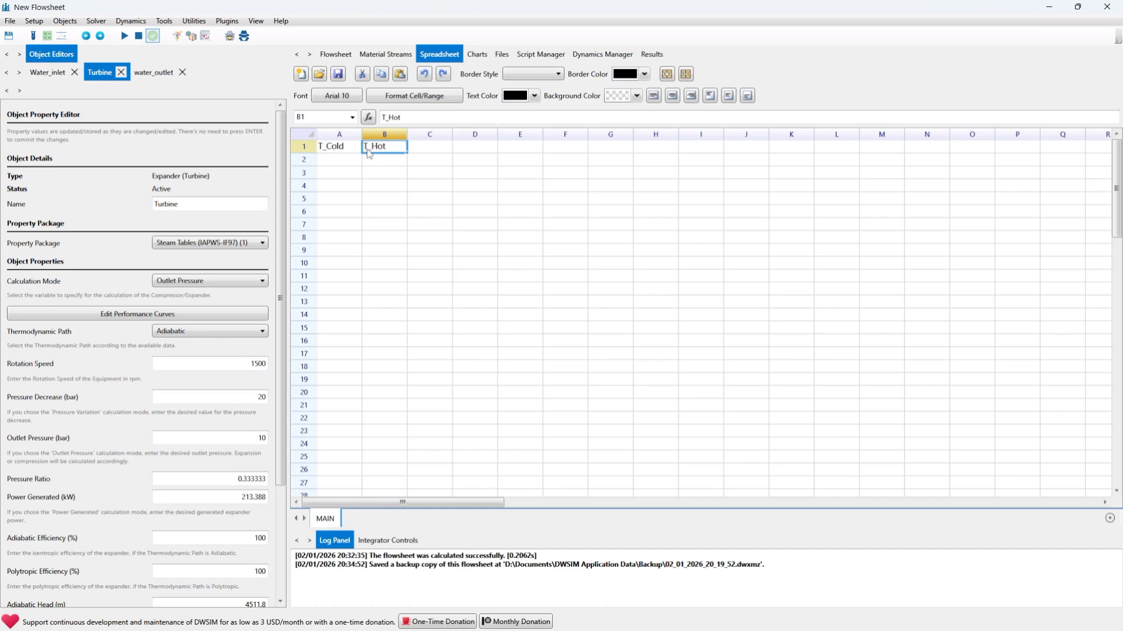
{"action": "double_click", "coordinate": [396, 147]}
{"action": "key", "text": "BackSpace"}
{"action": "key", "text": "BackSpace"}
{"action": "key", "text": "BackSpace"}
{"action": "key", "text": "BackSpace"}
{"action": "key", "text": "BackSpace"}
Enter the label T_Hot in cell A3 and move the selection to cell B2
{"action": "left_click", "coordinate": [339, 175]}
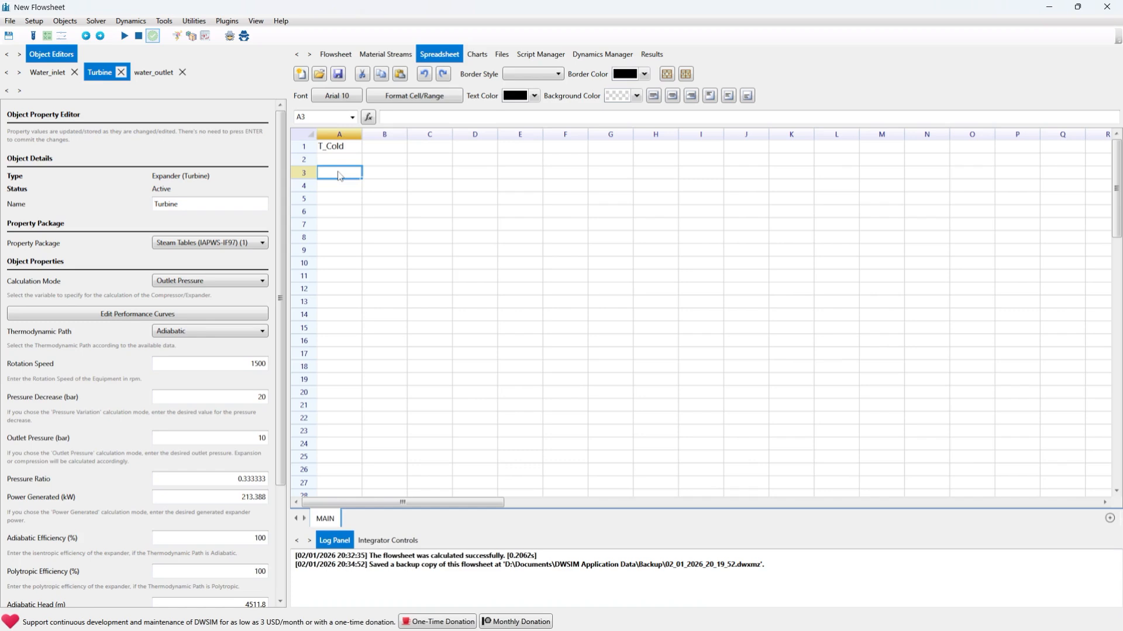
{"action": "double_click", "coordinate": [338, 173]}
{"action": "type", "text": "T_HOt"}
{"action": "key", "text": "BackSpace"}
{"action": "key", "text": "BackSpace"}
{"action": "type", "text": "ot"}
{"action": "key", "text": "Tab"}
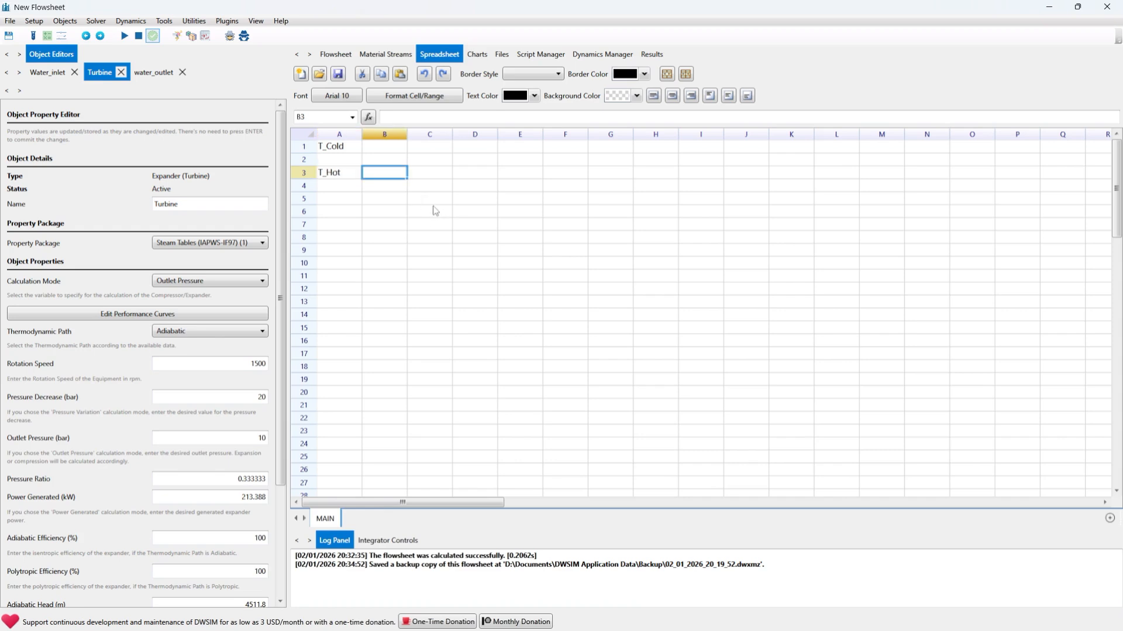
{"action": "left_click", "coordinate": [391, 148]}
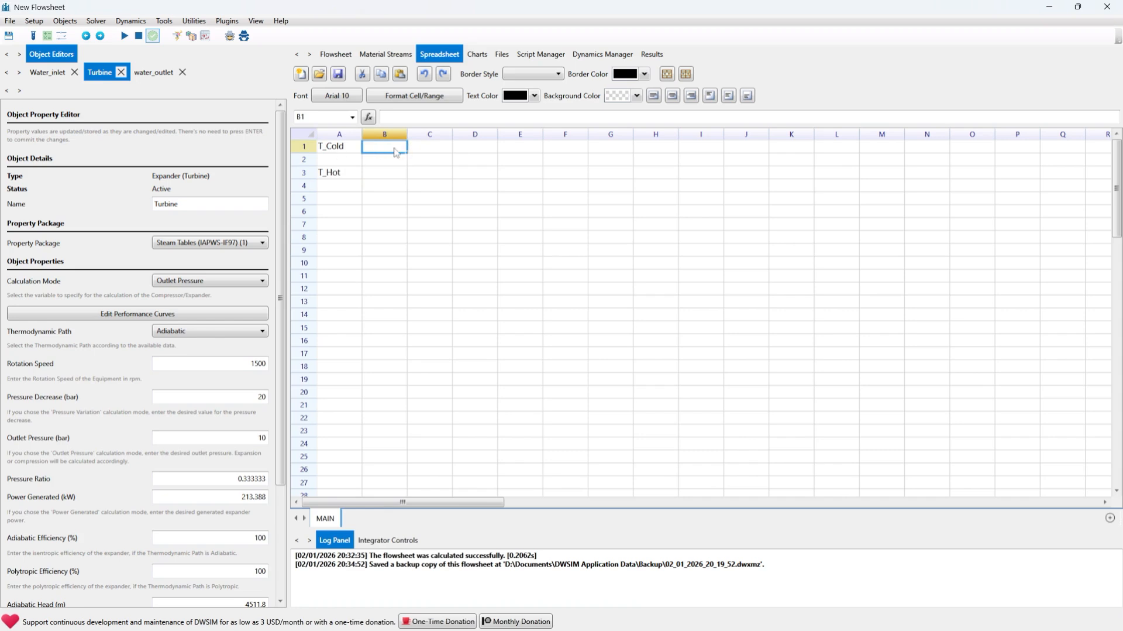
{"action": "left_click", "coordinate": [385, 164]}
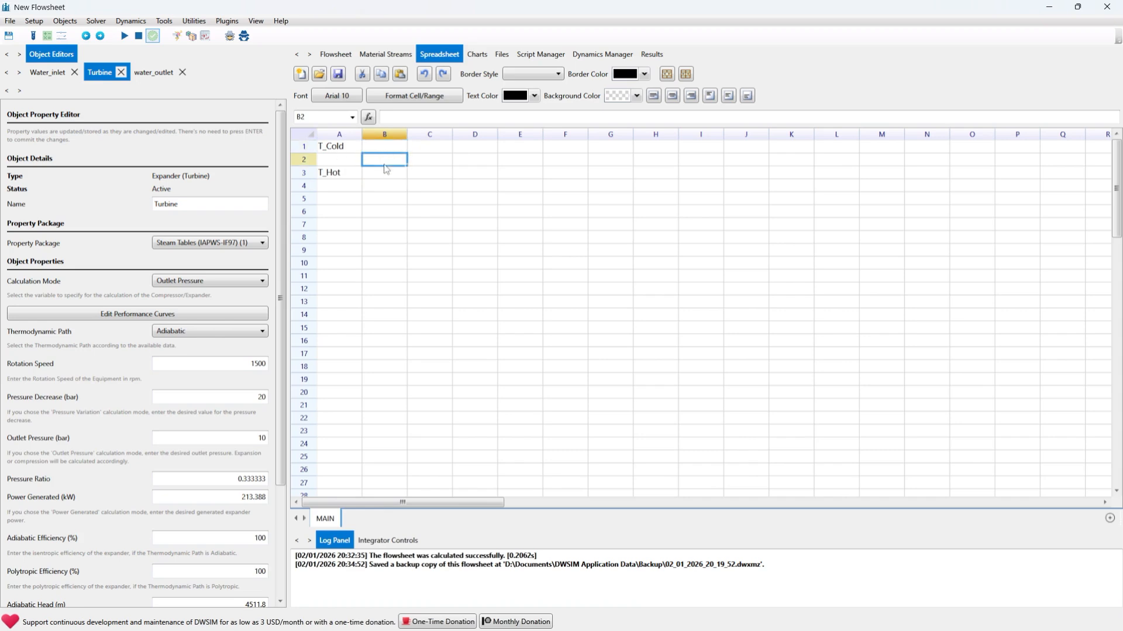
Import the water_outlet material stream's temperature in K into cell B1, beside T_Cold
{"action": "left_click", "coordinate": [389, 146]}
{"action": "right_click", "coordinate": [389, 148]}
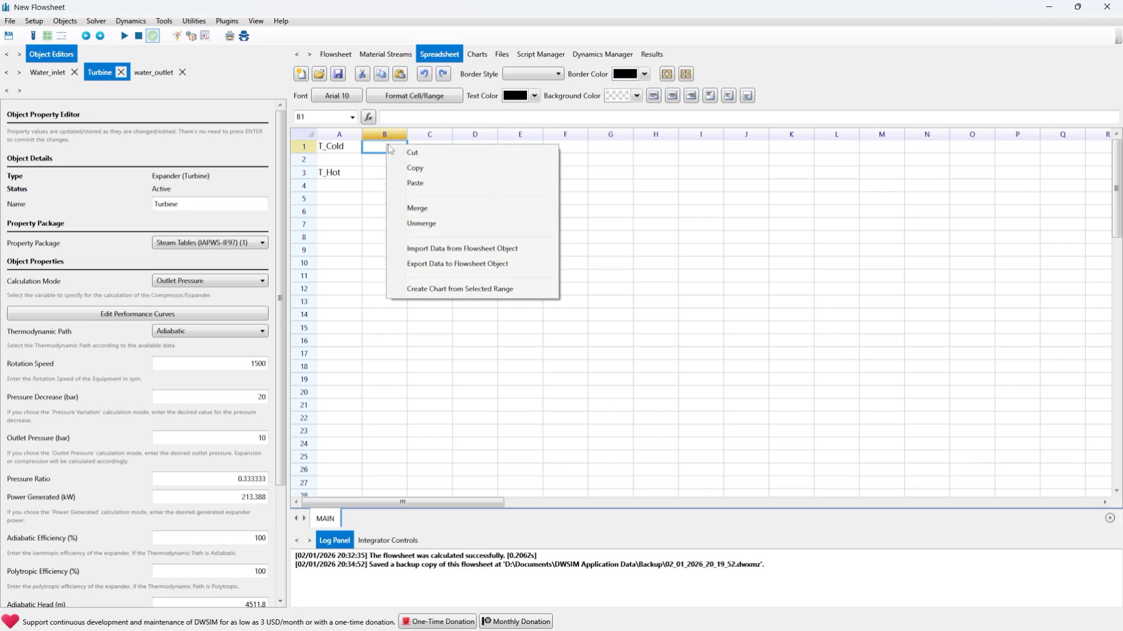
{"action": "left_click", "coordinate": [437, 249]}
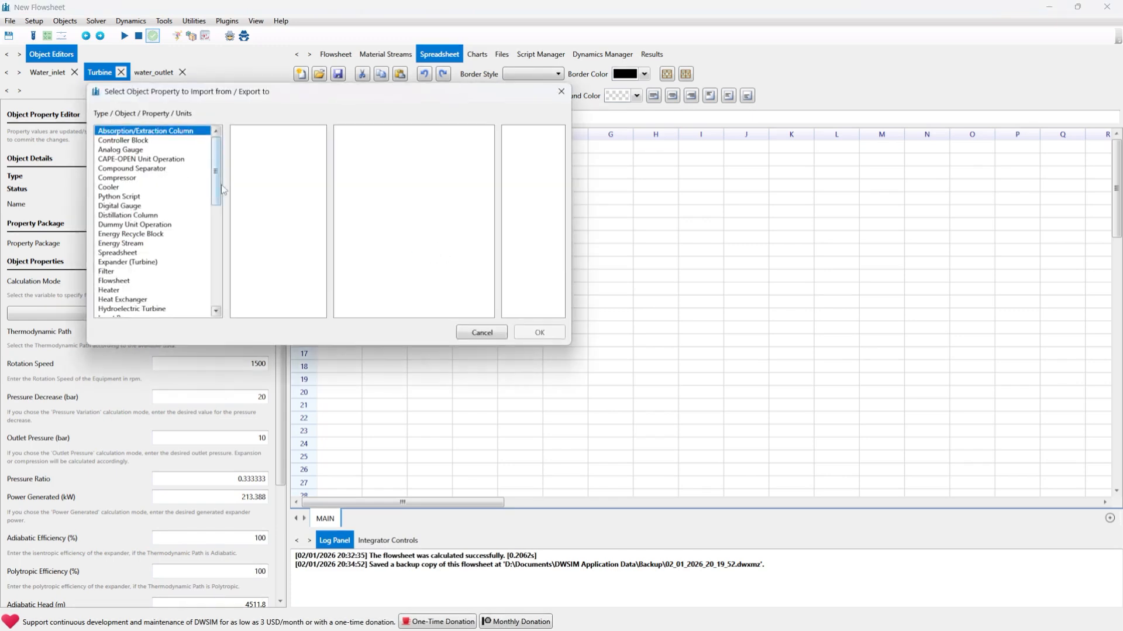
{"action": "left_click_drag", "start_coordinate": [218, 190], "coordinate": [228, 281]}
{"action": "scroll", "coordinate": [179, 196], "scroll_direction": "up", "scroll_amount": 4}
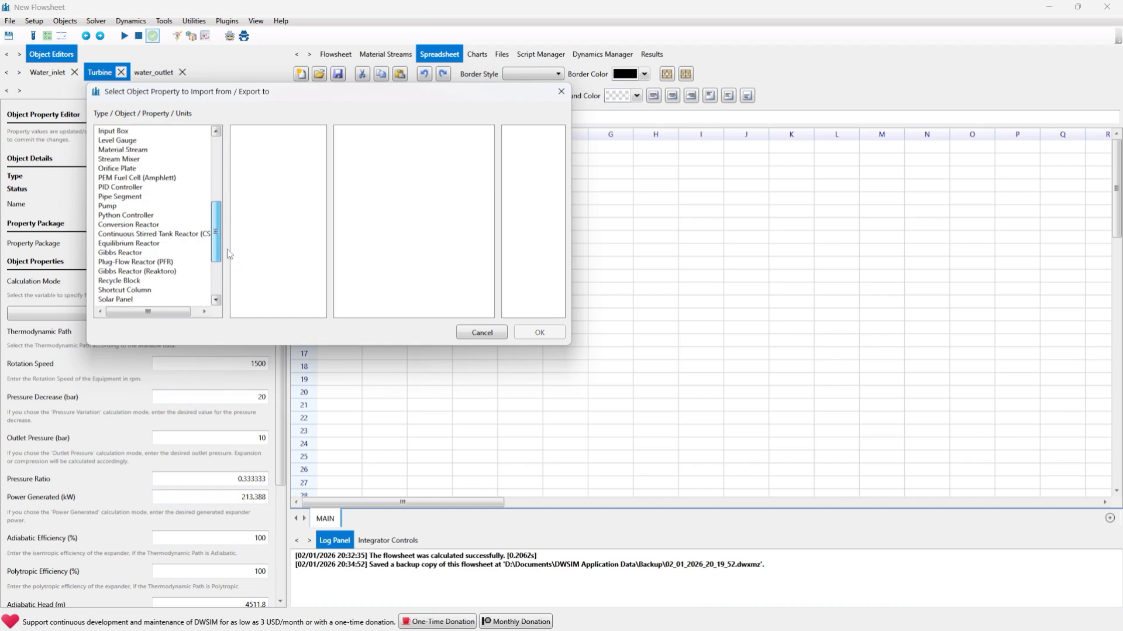
{"action": "left_click", "coordinate": [142, 188]}
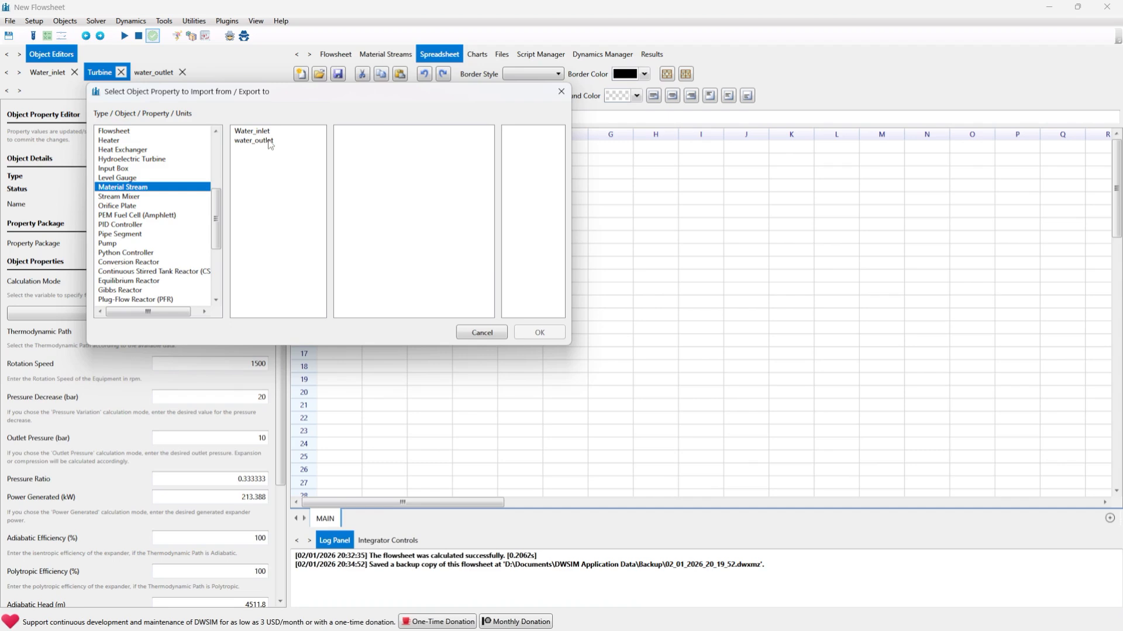
{"action": "left_click", "coordinate": [271, 144]}
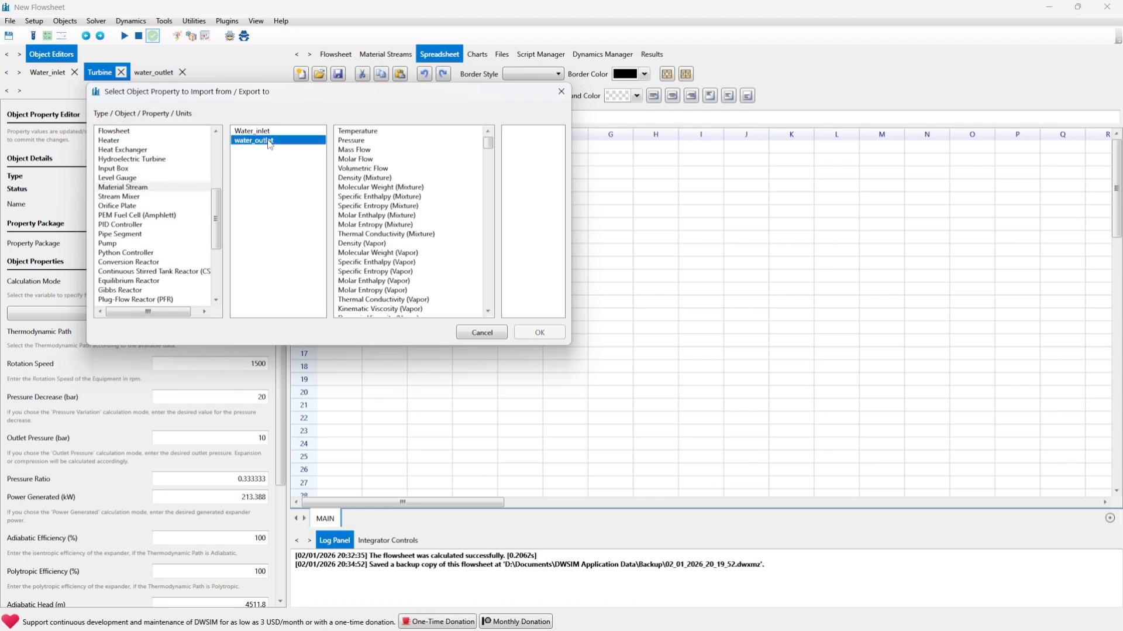
{"action": "left_click", "coordinate": [370, 134]}
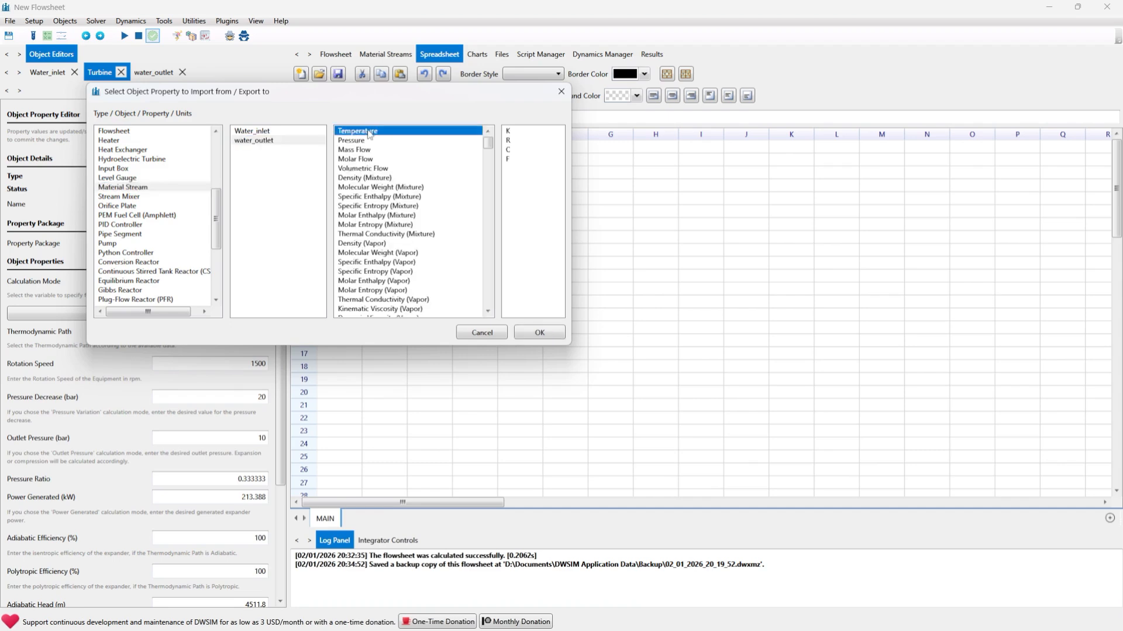
{"action": "left_click", "coordinate": [517, 134]}
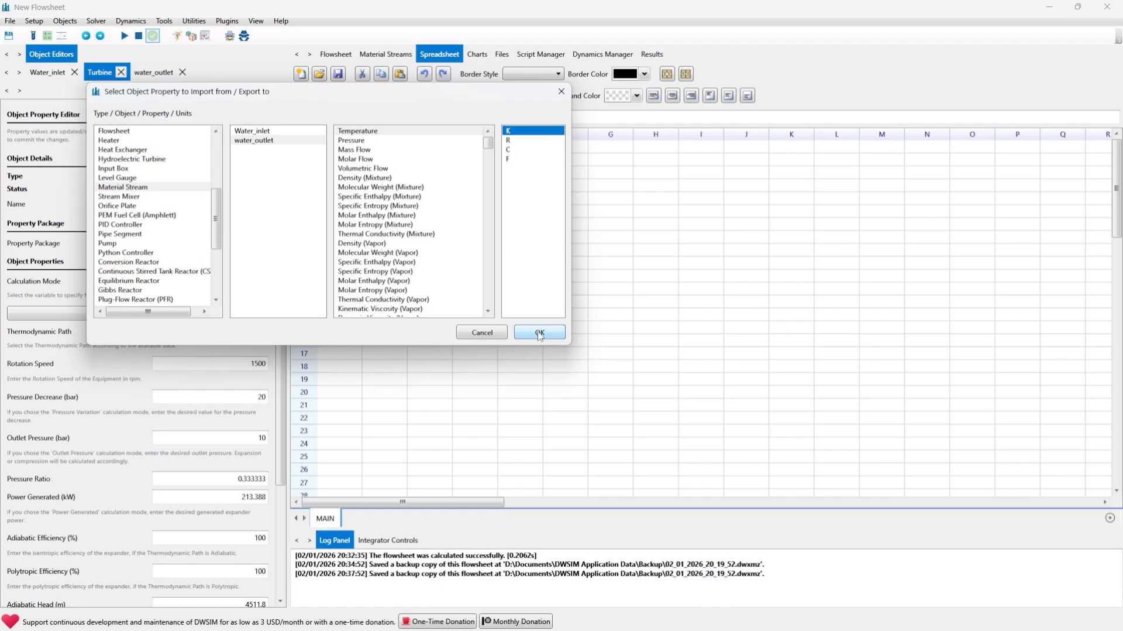
{"action": "left_click", "coordinate": [539, 332]}
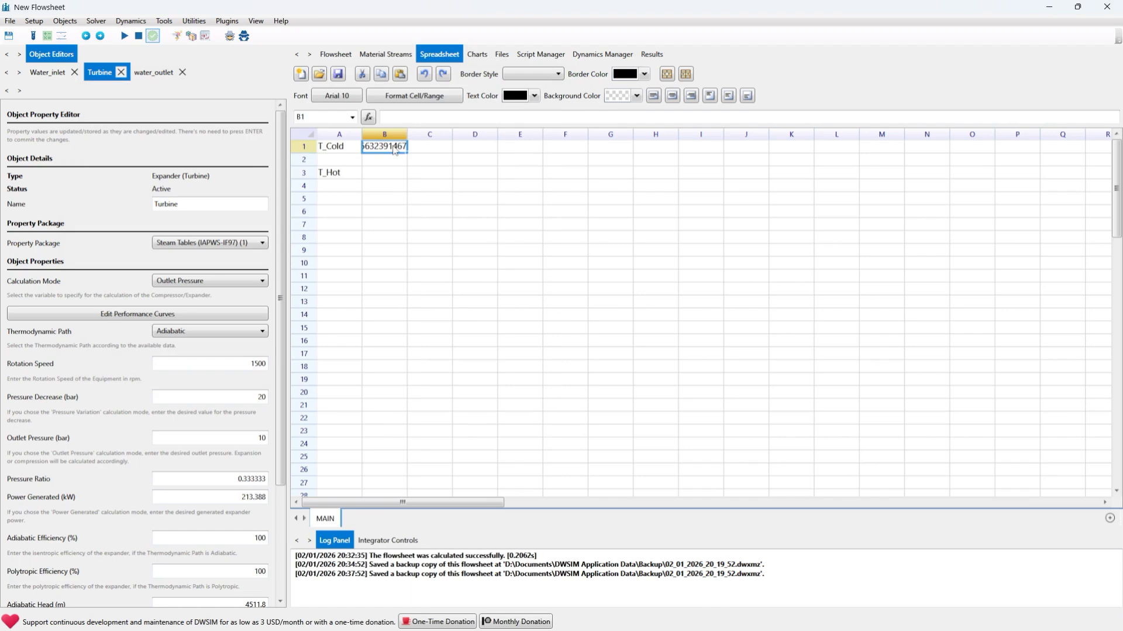
Check the property formula in cell B1 and widen column B to fit the whole T_Cold value
{"action": "left_click", "coordinate": [394, 160]}
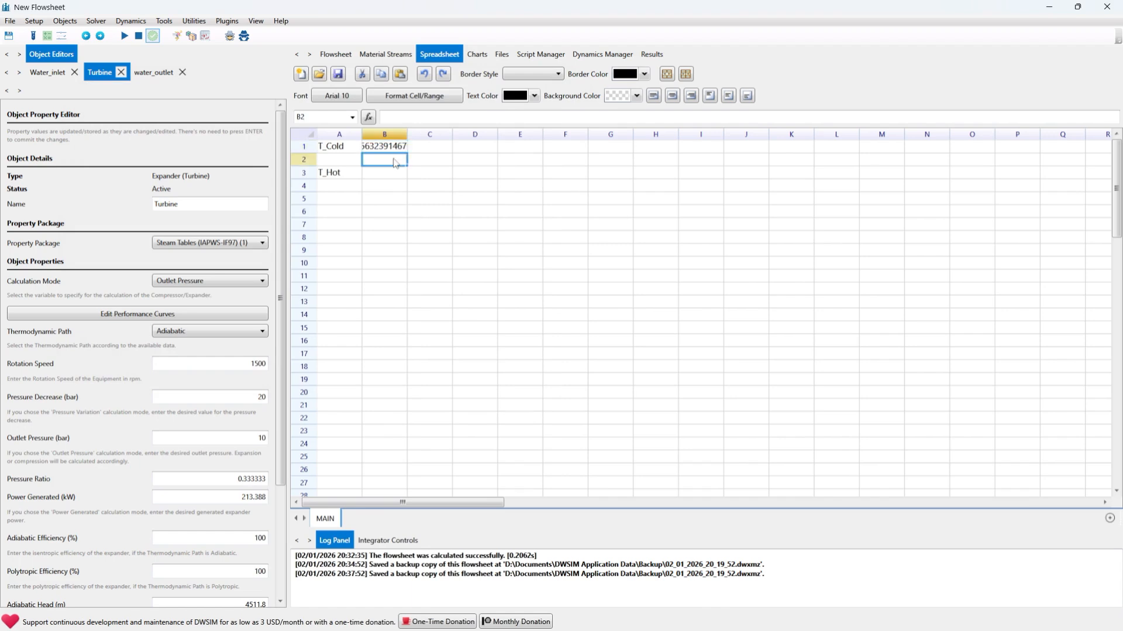
{"action": "left_click", "coordinate": [385, 138]}
{"action": "left_click", "coordinate": [390, 148]}
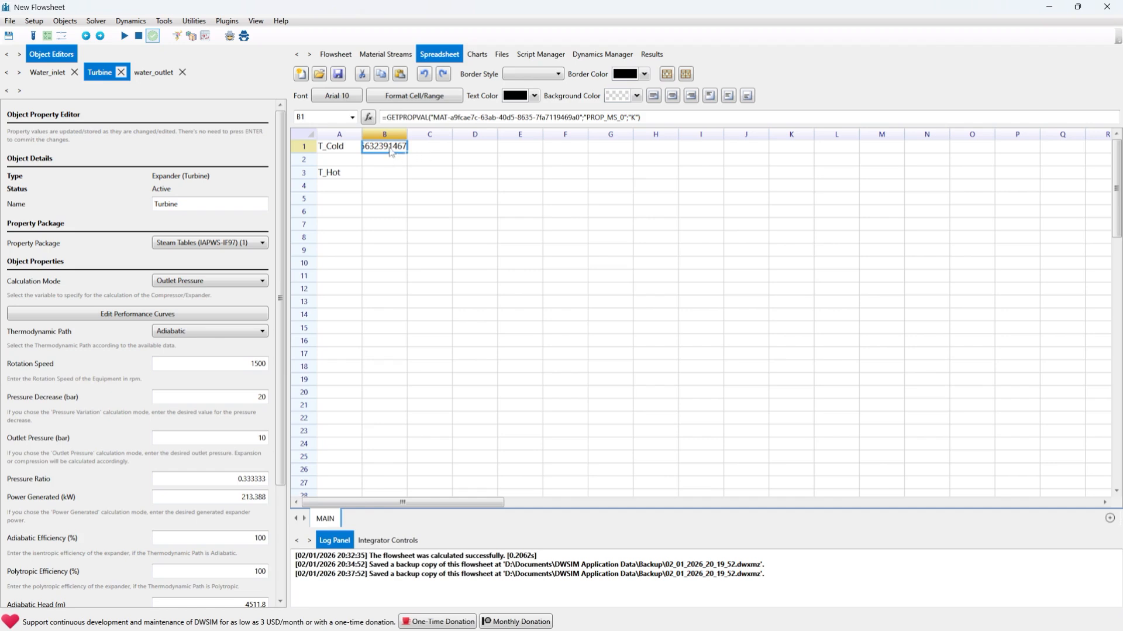
{"action": "left_click", "coordinate": [392, 172]}
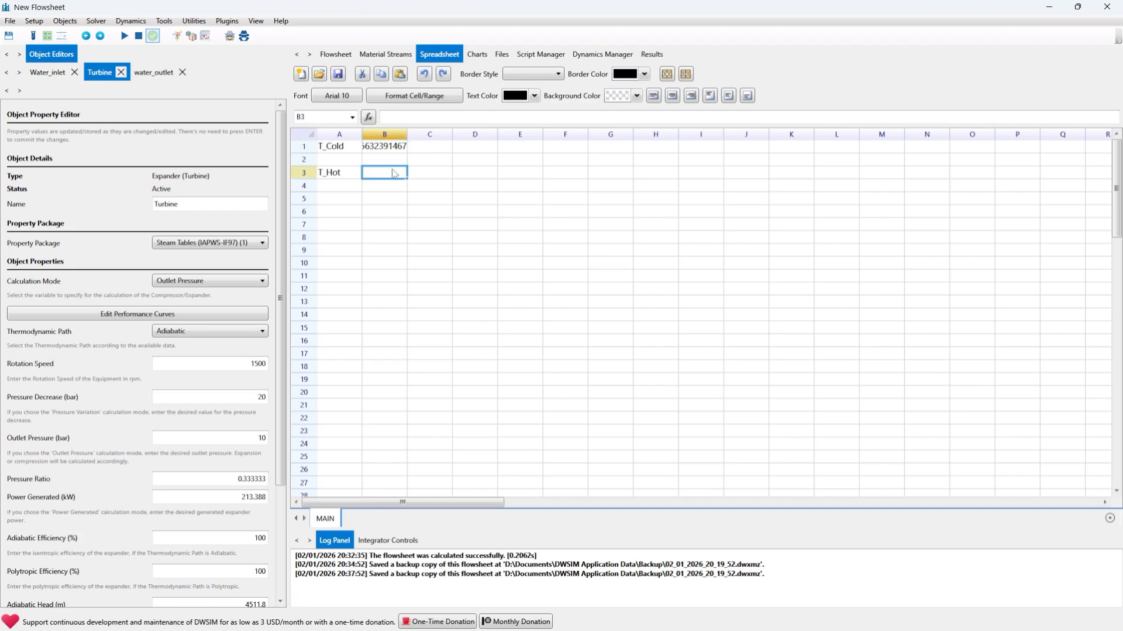
{"action": "left_click", "coordinate": [386, 151]}
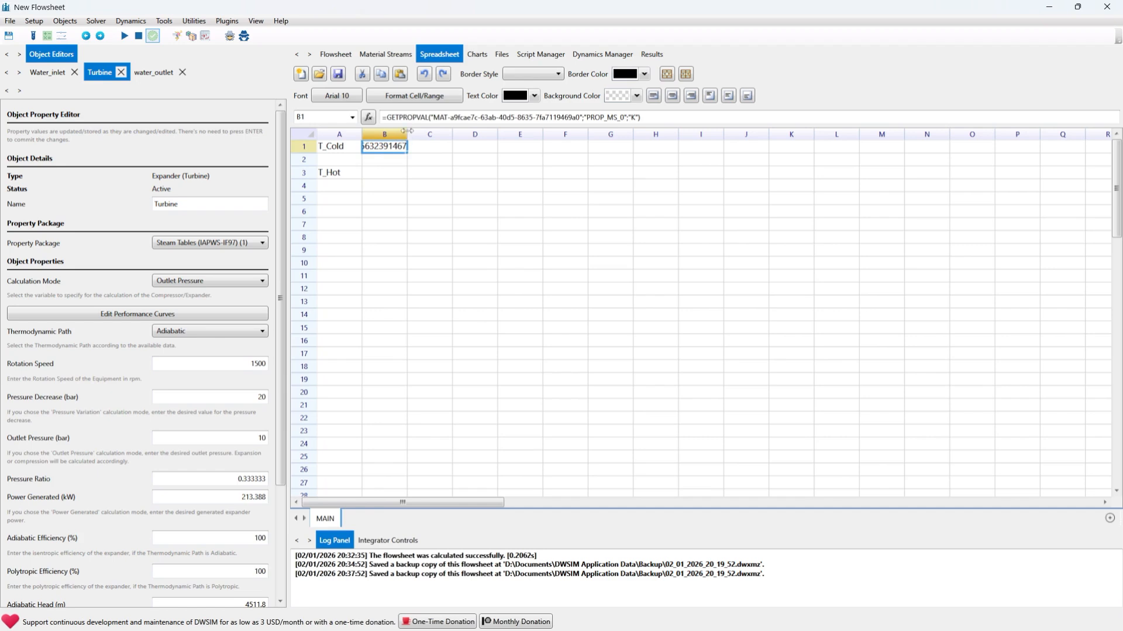
{"action": "left_click_drag", "start_coordinate": [407, 130], "coordinate": [455, 128]}
Import the Water_inlet material stream's temperature in K into cell B3, beside T_Hot
{"action": "left_click", "coordinate": [414, 175]}
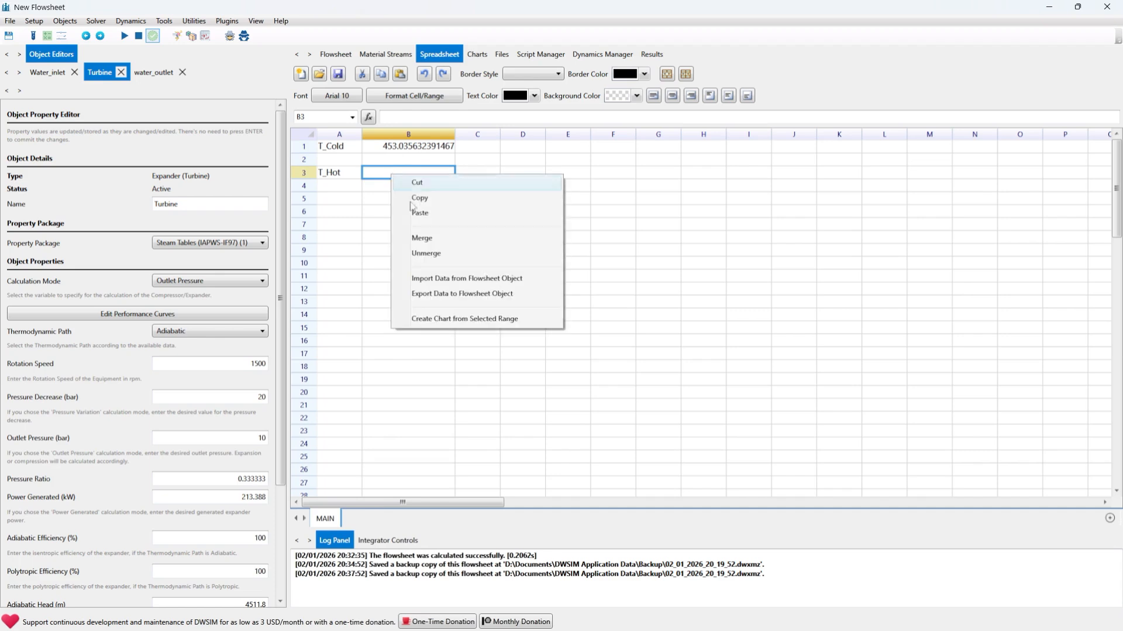
{"action": "left_click", "coordinate": [438, 293]}
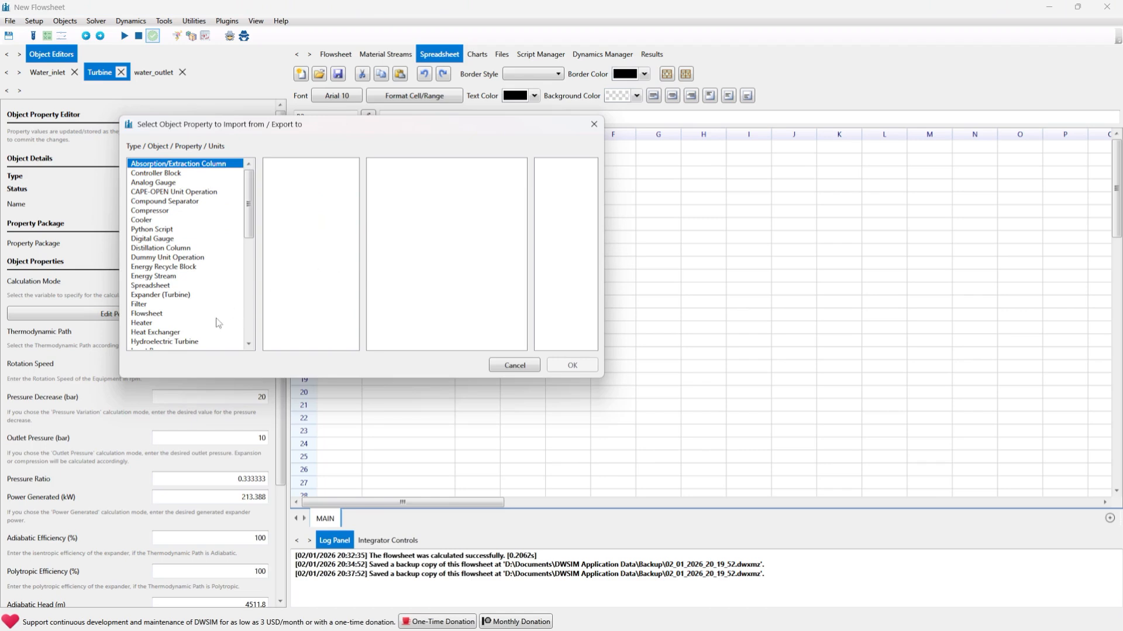
{"action": "left_click_drag", "start_coordinate": [250, 212], "coordinate": [250, 242]}
{"action": "left_click", "coordinate": [168, 237]}
{"action": "left_click", "coordinate": [169, 229]}
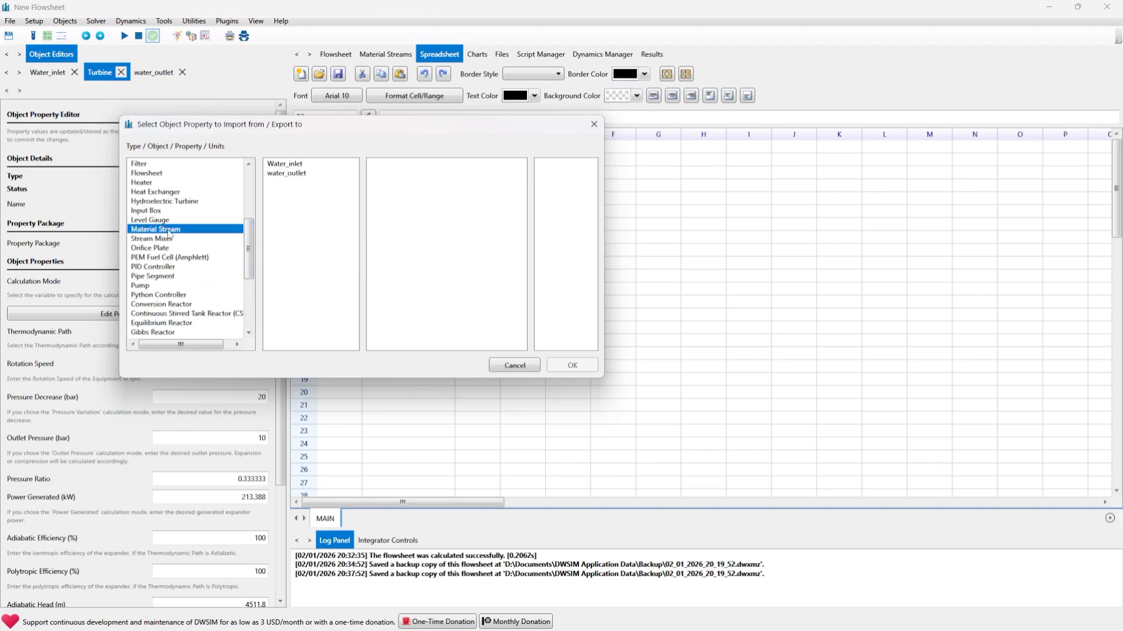
{"action": "left_click", "coordinate": [291, 166]}
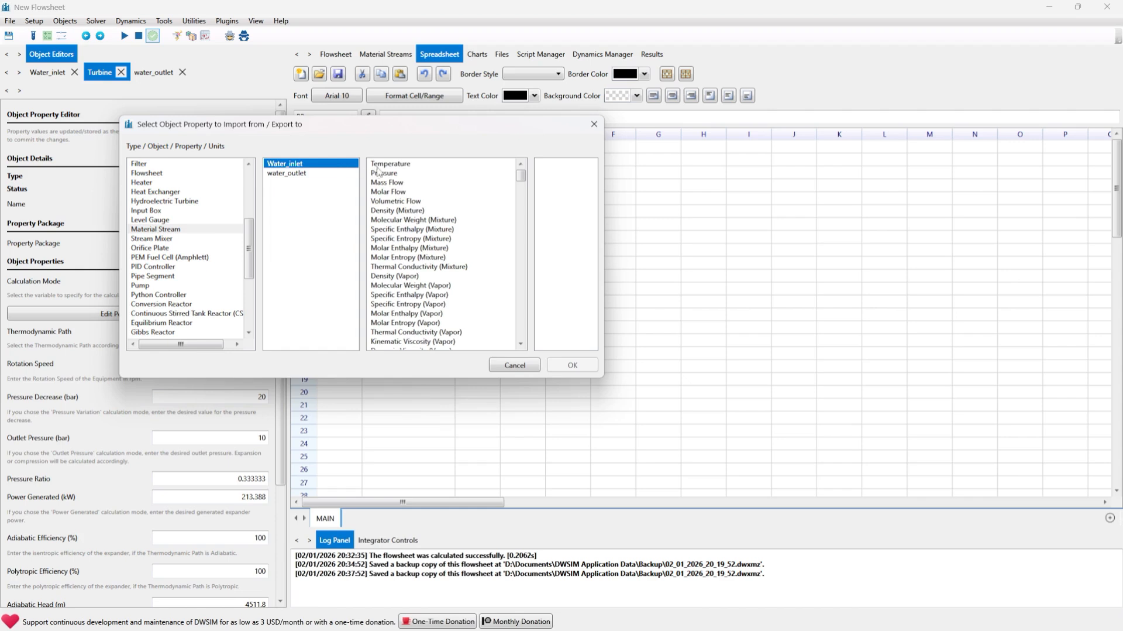
{"action": "left_click", "coordinate": [378, 165]}
{"action": "left_click", "coordinate": [550, 164]}
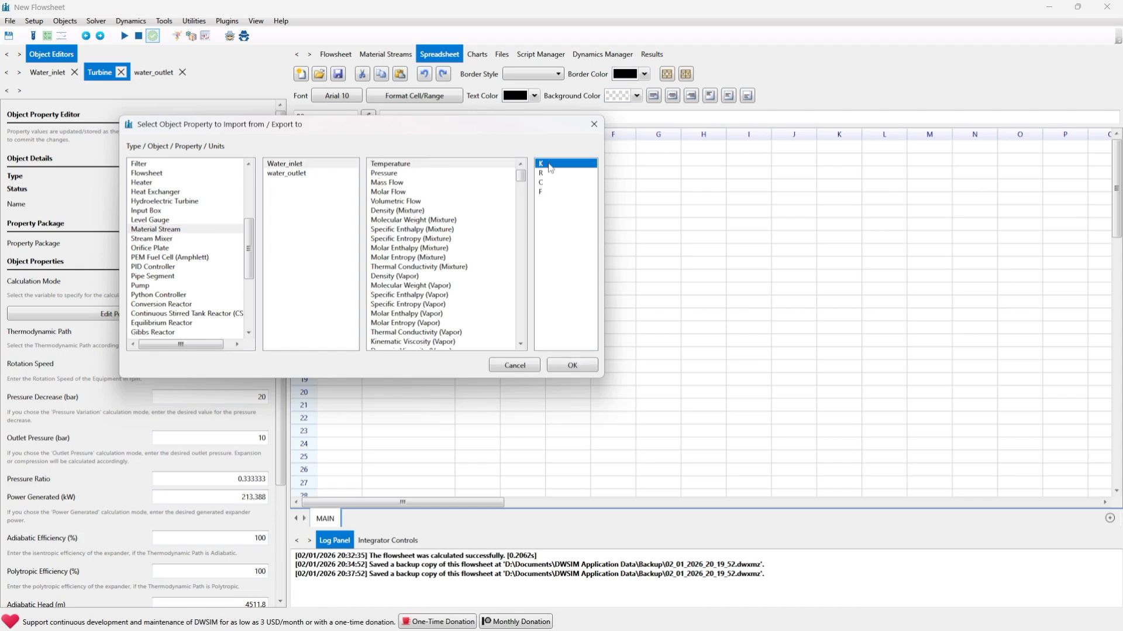
{"action": "left_click", "coordinate": [562, 365]}
{"action": "left_click", "coordinate": [405, 201]}
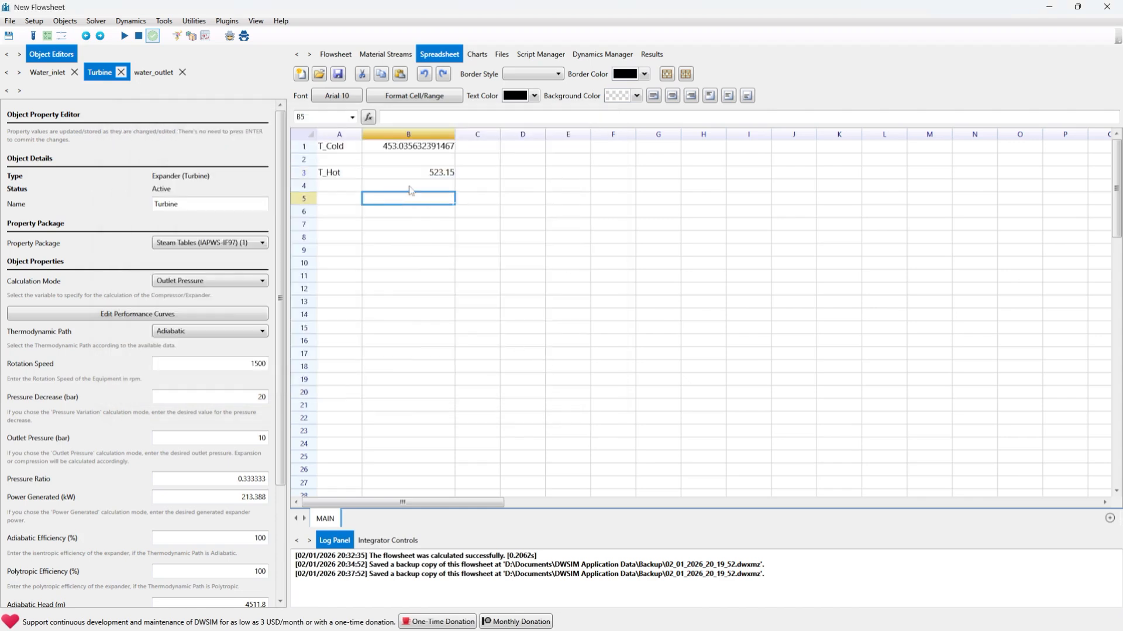
{"action": "left_click", "coordinate": [443, 176]}
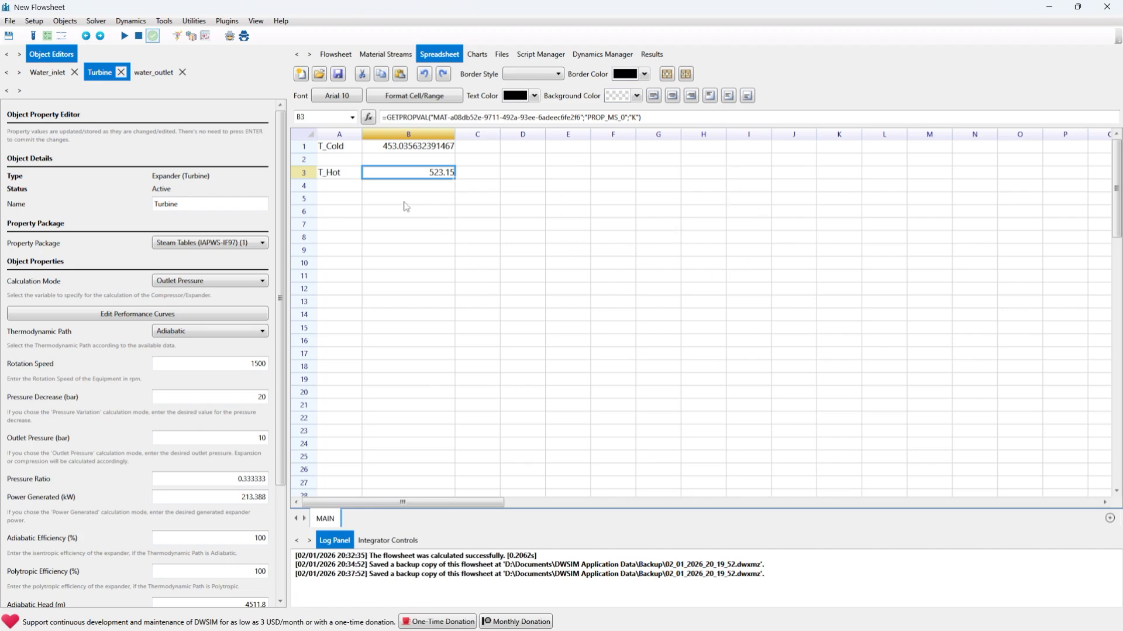
Enter the label Efficiency(%) in cell A6 and widen column A to fit it
{"action": "left_click", "coordinate": [350, 210]}
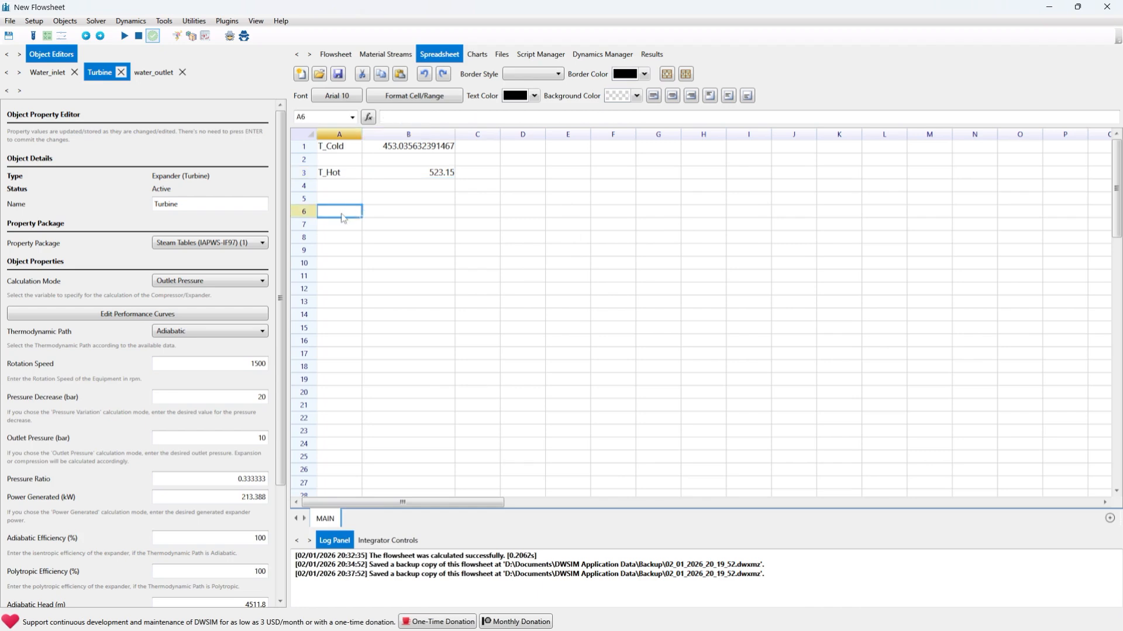
{"action": "double_click", "coordinate": [340, 212]}
{"action": "type", "text": "Efficiency"}
{"action": "type", "text": "(%"}
{"action": "key", "text": "Tab"}
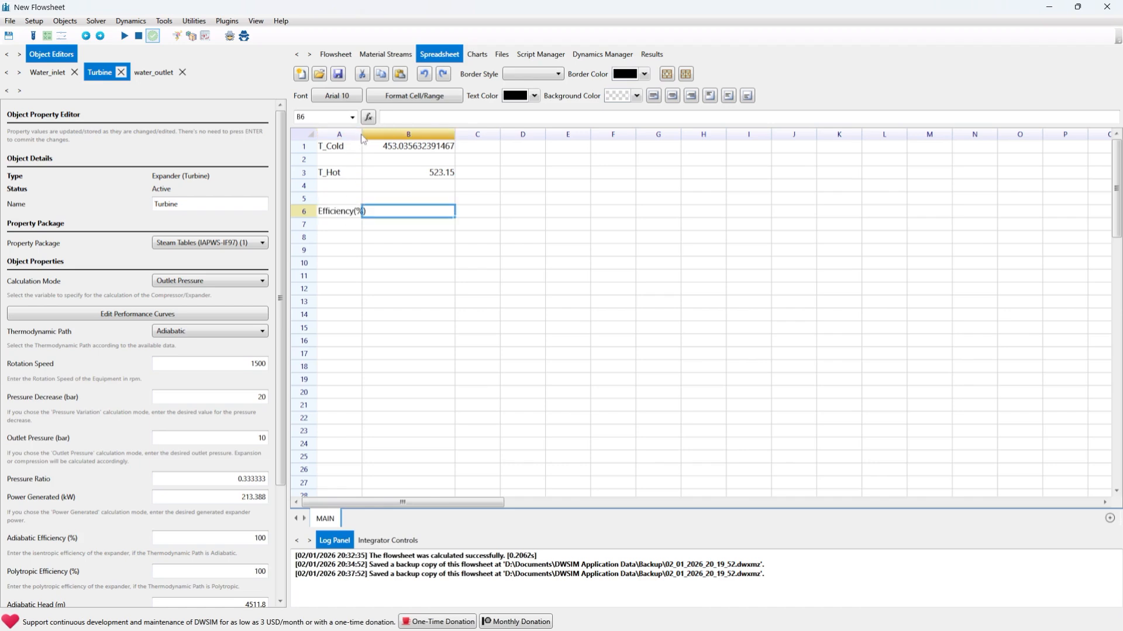
{"action": "left_click_drag", "start_coordinate": [362, 135], "coordinate": [384, 133]}
Enter the Carnot efficiency formula =1-(B1/B3) in cell B6
{"action": "double_click", "coordinate": [409, 212]}
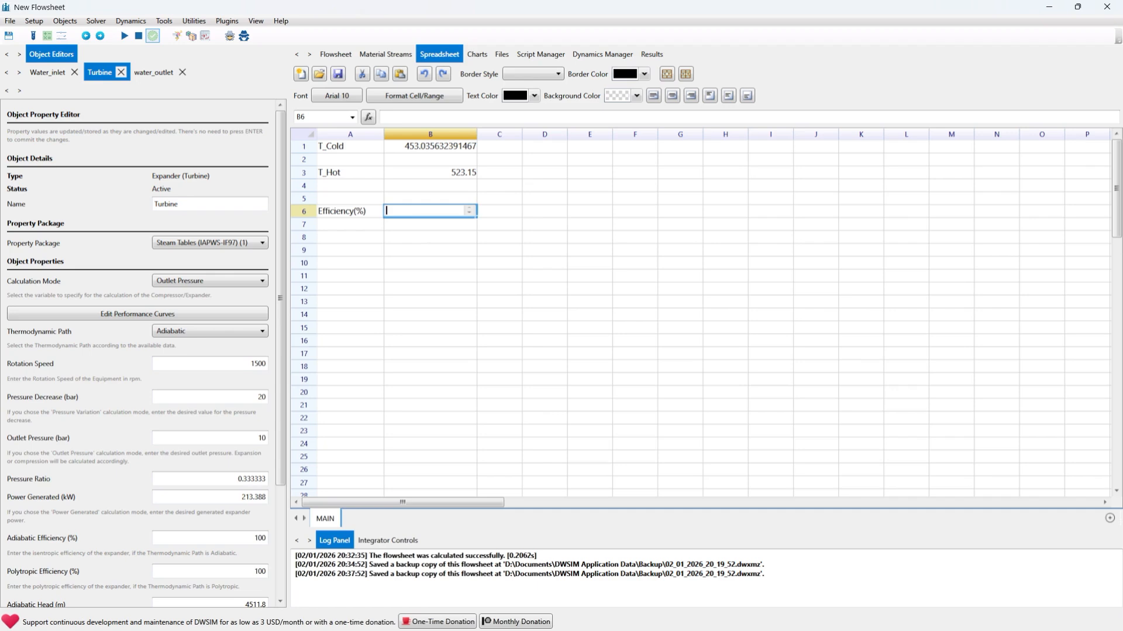
{"action": "type", "text": "="}
{"action": "key", "text": "BackSpace"}
{"action": "key", "text": "BackSpace"}
{"action": "key", "text": "BackSpace"}
{"action": "key", "text": "BackSpace"}
{"action": "type", "text": "=1-"}
{"action": "type", "text": "("}
{"action": "type", "text": "B"}
{"action": "type", "text": "1"}
{"action": "type", "text": "/"}
{"action": "type", "text": "B"}
{"action": "type", "text": "3"}
{"action": "type", "text": ")"}
{"action": "key", "text": "Tab"}
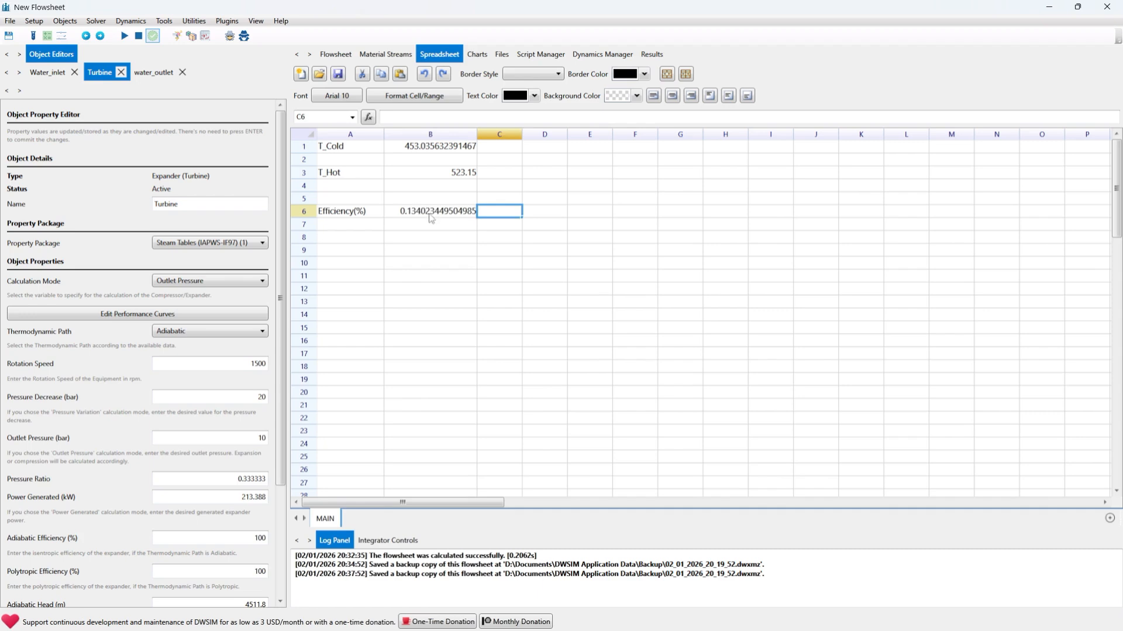
Try to express the efficiency in cell B6 as a percentage with the formula =[1-(B1/B3)]*100
{"action": "left_click", "coordinate": [429, 217]}
{"action": "double_click", "coordinate": [430, 215]}
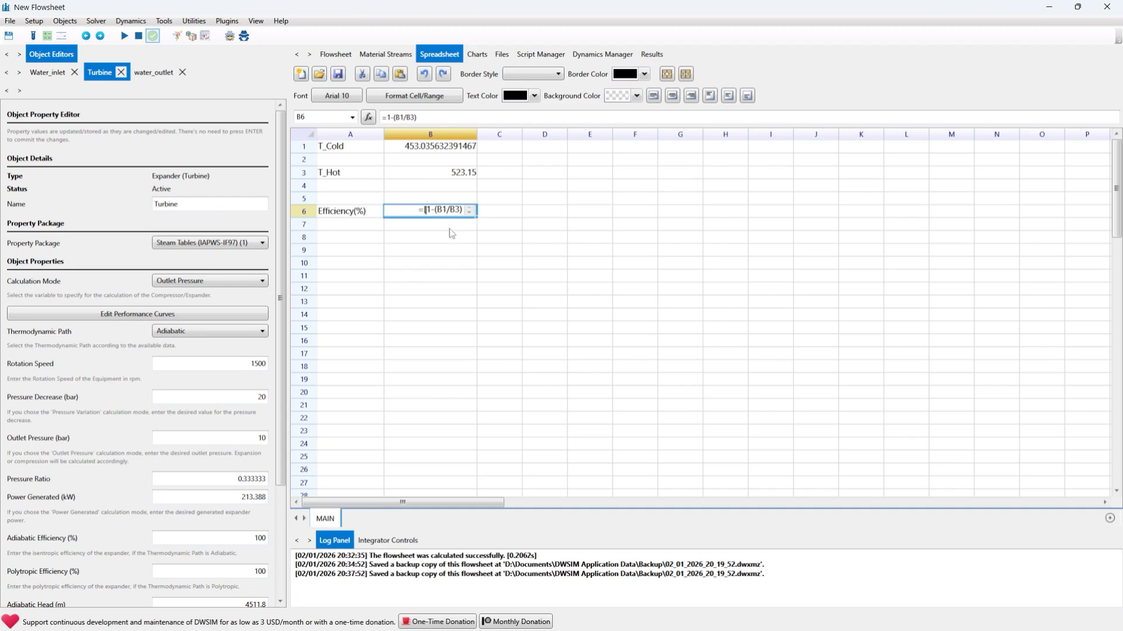
{"action": "key", "text": "Right"}
{"action": "key", "text": "Right"}
{"action": "key", "text": "Right"}
{"action": "key", "text": "Right"}
{"action": "key", "text": "Right"}
{"action": "key", "text": "Right"}
{"action": "key", "text": "Right"}
{"action": "key", "text": "Right"}
{"action": "key", "text": "Right"}
{"action": "type", "text": ")*100"}
{"action": "key", "text": "Tab"}
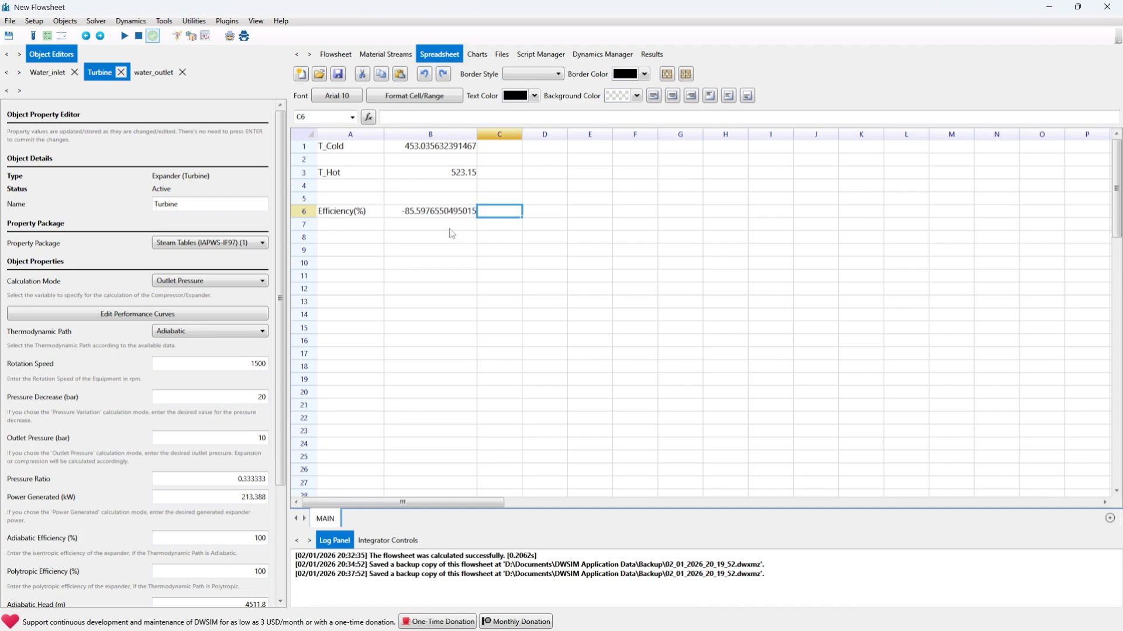
Re-enter the *100 factor at the end of the efficiency formula in cell B6
{"action": "double_click", "coordinate": [437, 214]}
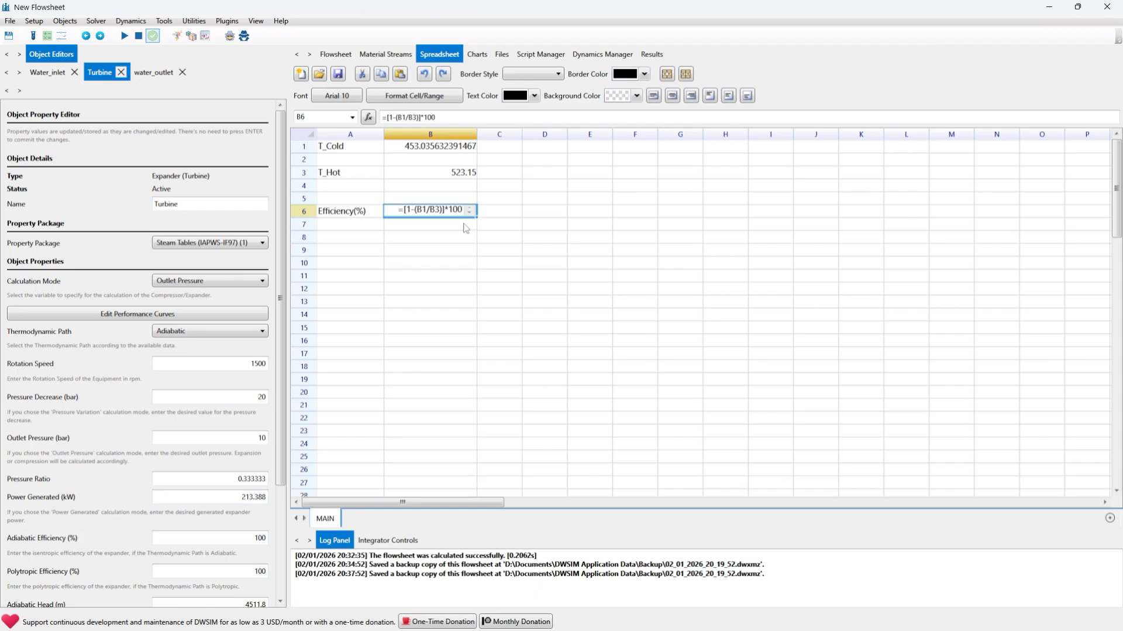
{"action": "key", "text": "BackSpace"}
{"action": "key", "text": "BackSpace"}
{"action": "key", "text": "BackSpace"}
{"action": "key", "text": "BackSpace"}
{"action": "type", "text": "*100"}
{"action": "key", "text": "Tab"}
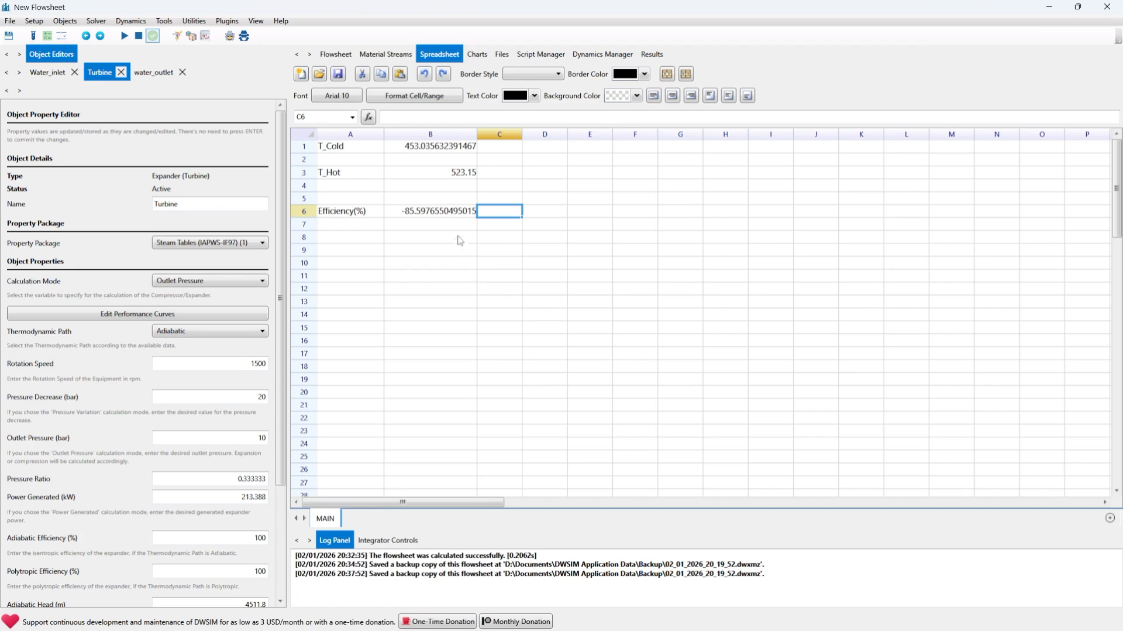
Remove the square brackets and the *100 factor from cell B6, restoring the formula =1-(B1/B3)
{"action": "left_click", "coordinate": [447, 212]}
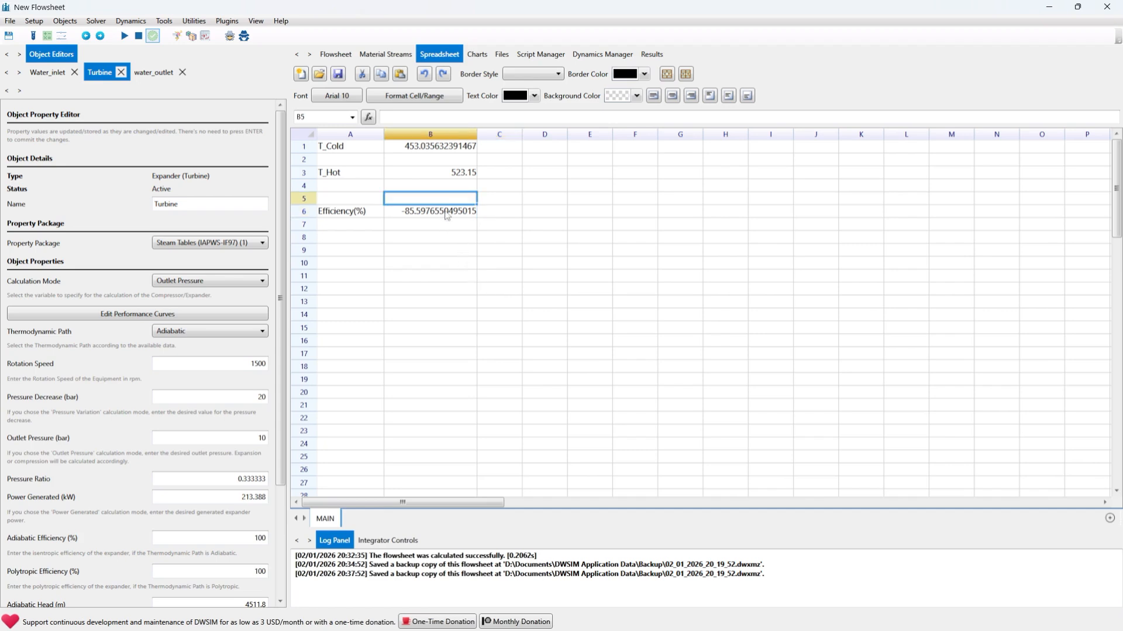
{"action": "double_click", "coordinate": [447, 210]}
{"action": "left_click", "coordinate": [442, 206]}
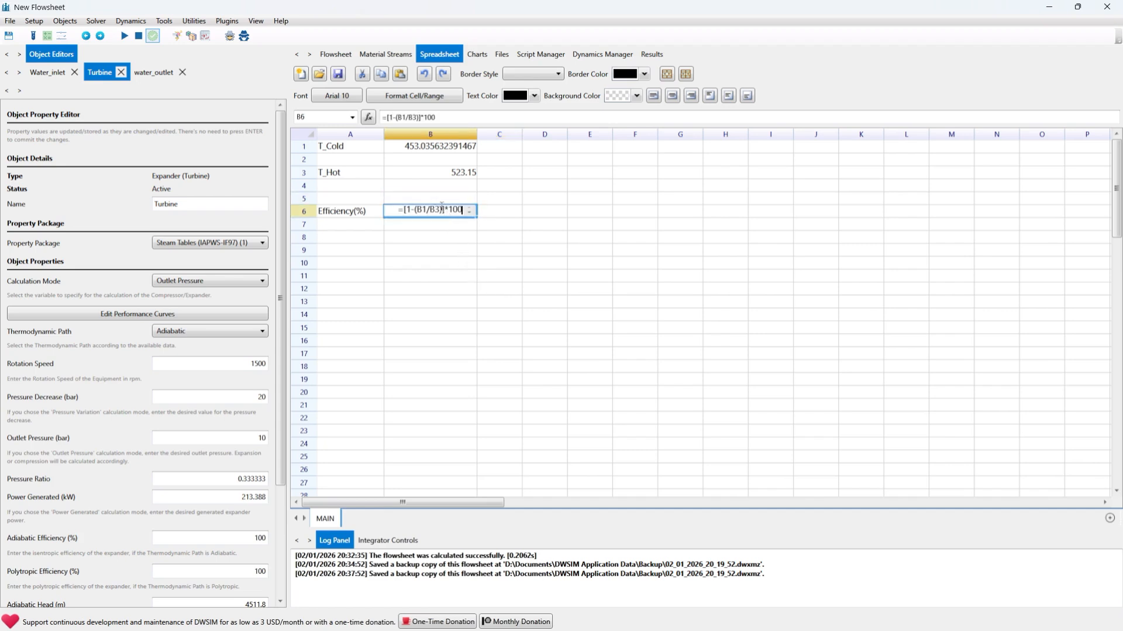
{"action": "key", "text": "BackSpace"}
{"action": "key", "text": "BackSpace"}
{"action": "key", "text": "BackSpace"}
{"action": "key", "text": "BackSpace"}
{"action": "key", "text": "BackSpace"}
{"action": "key", "text": "Left"}
{"action": "key", "text": "Left"}
{"action": "key", "text": "Left"}
{"action": "key", "text": "Left"}
{"action": "key", "text": "Left"}
{"action": "key", "text": "Left"}
{"action": "key", "text": "Left"}
{"action": "key", "text": "Left"}
{"action": "key", "text": "Left"}
{"action": "key", "text": "Left"}
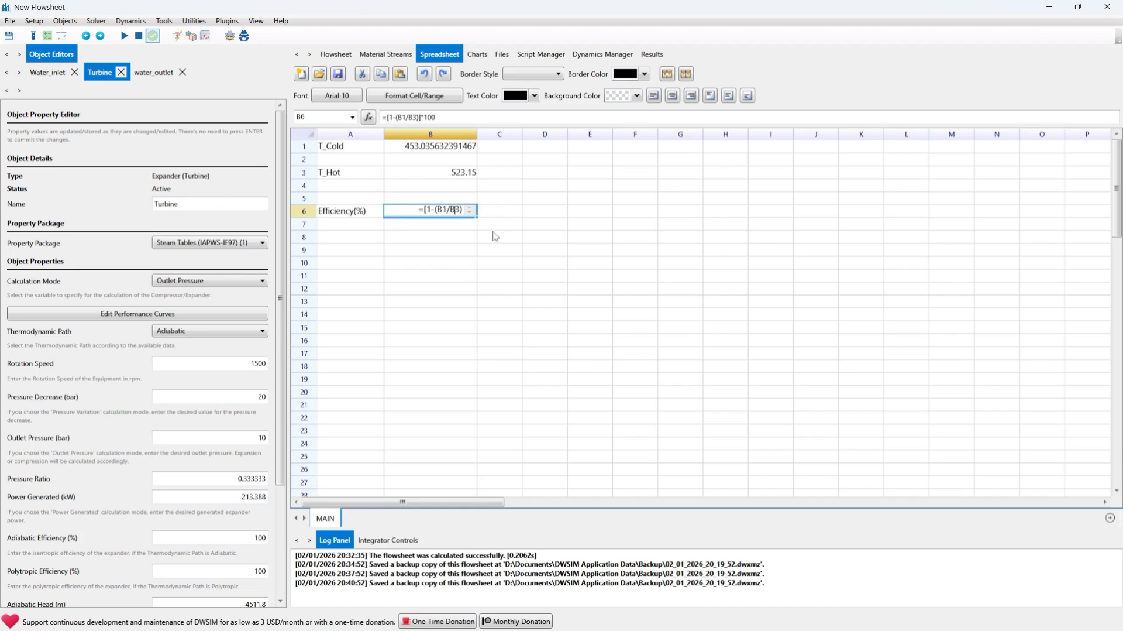
{"action": "key", "text": "Delete"}
{"action": "key", "text": "Tab"}
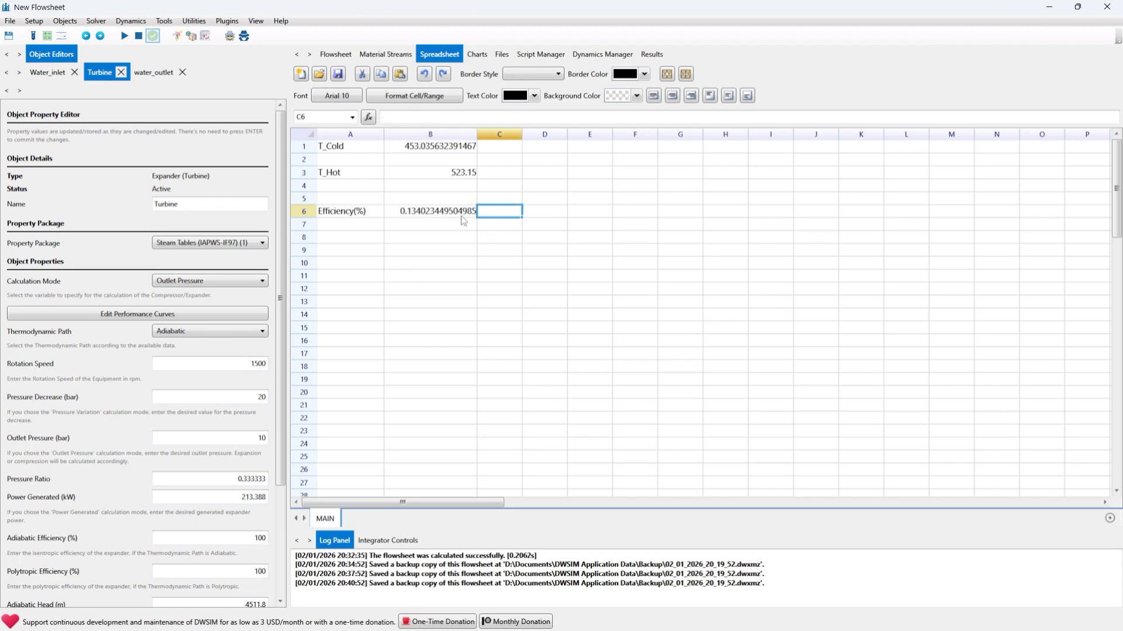
{"action": "double_click", "coordinate": [439, 211]}
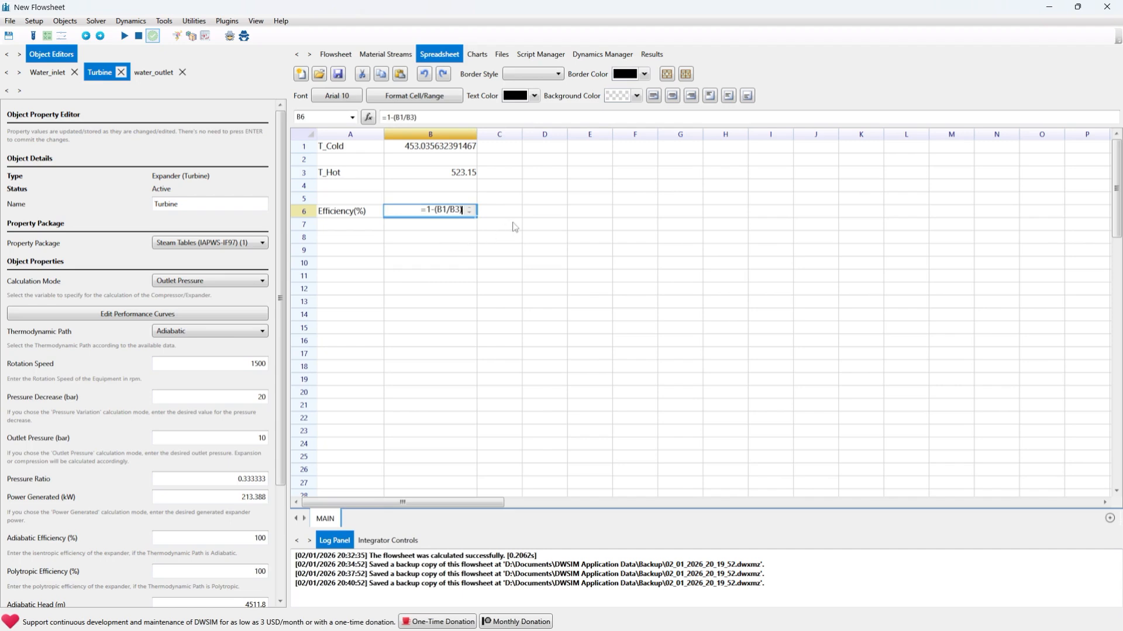
{"action": "key", "text": "Tab"}
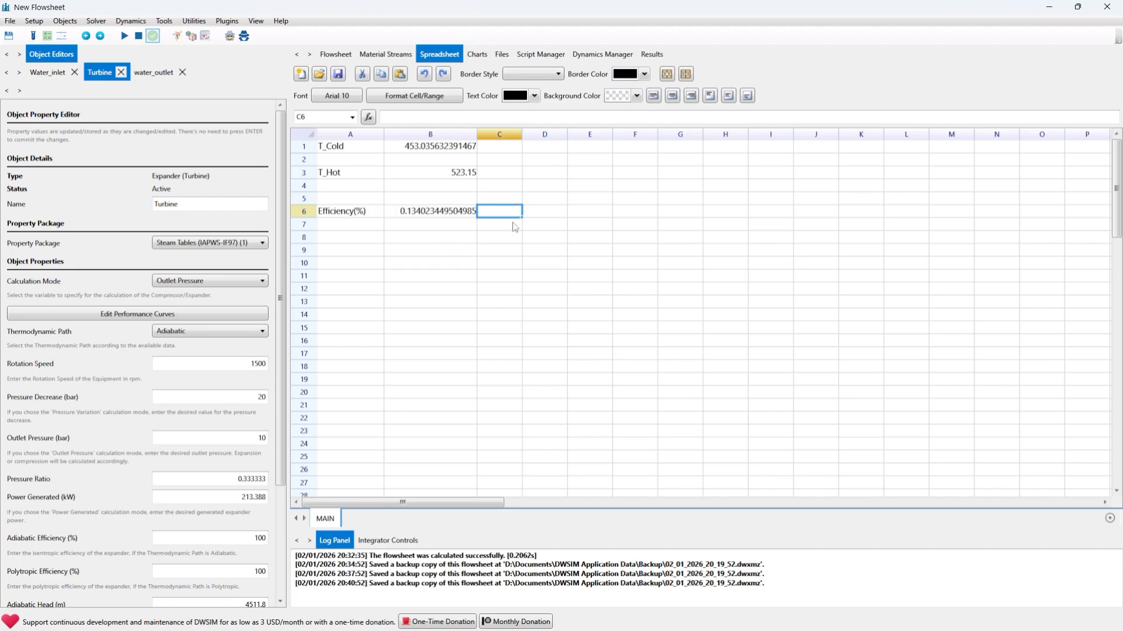
Shorten the label in cell A6 to Efficiency by removing the (%) suffix
{"action": "double_click", "coordinate": [358, 210]}
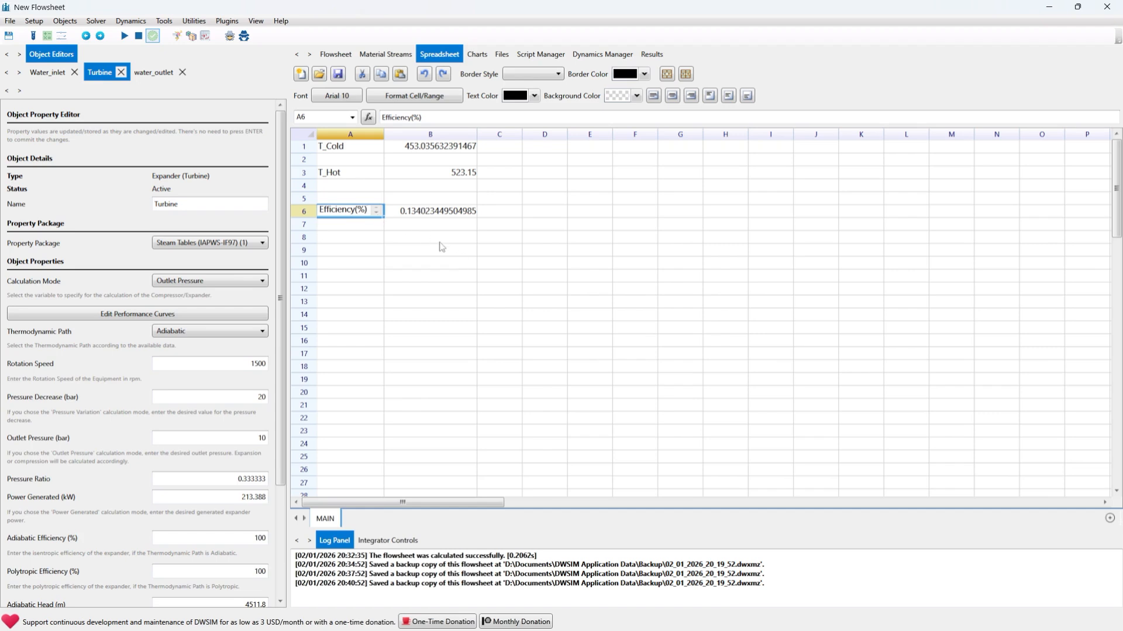
{"action": "key", "text": "BackSpace"}
{"action": "key", "text": "BackSpace"}
{"action": "key", "text": "BackSpace"}
{"action": "key", "text": "Tab"}
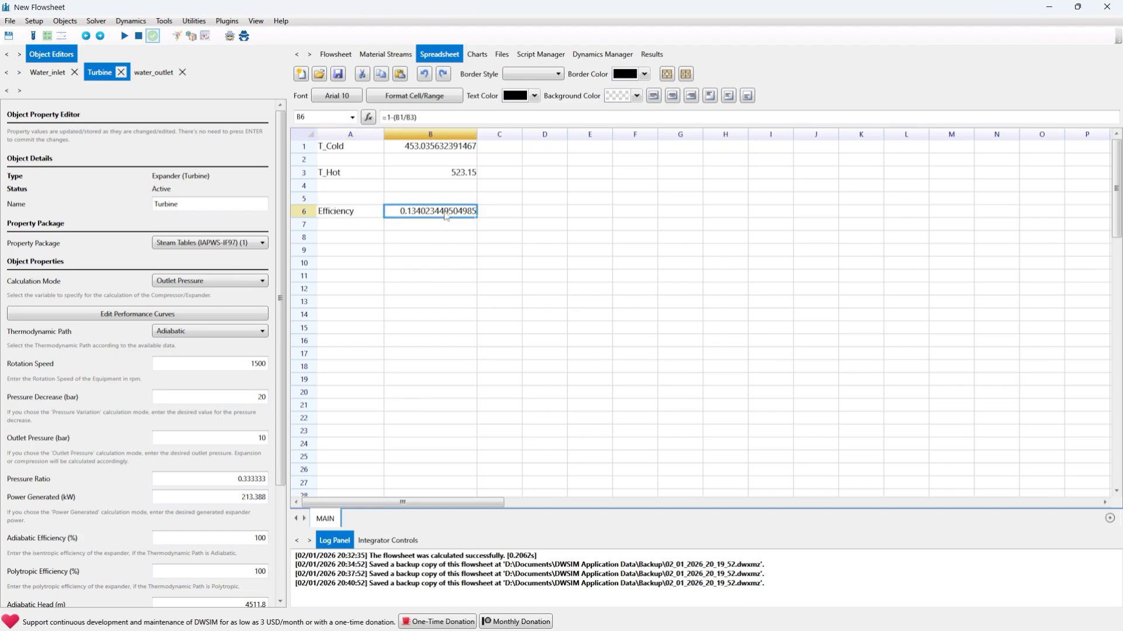
Label cell A8 of the spreadsheet as Efficiency(%)
{"action": "double_click", "coordinate": [365, 237]}
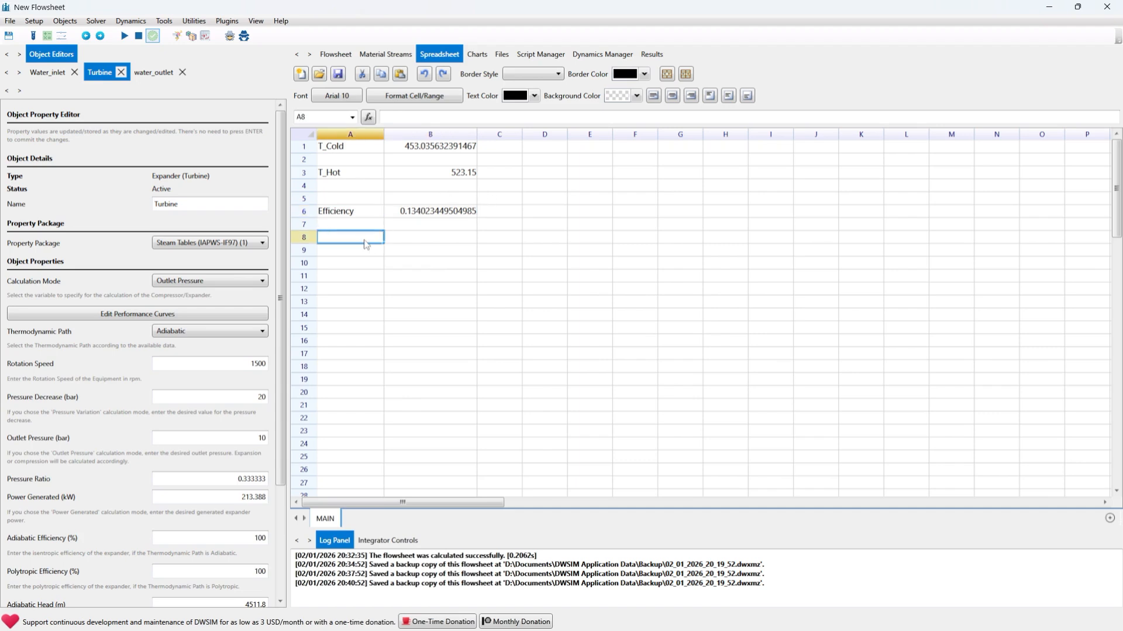
{"action": "type", "text": "Efficiency(100"}
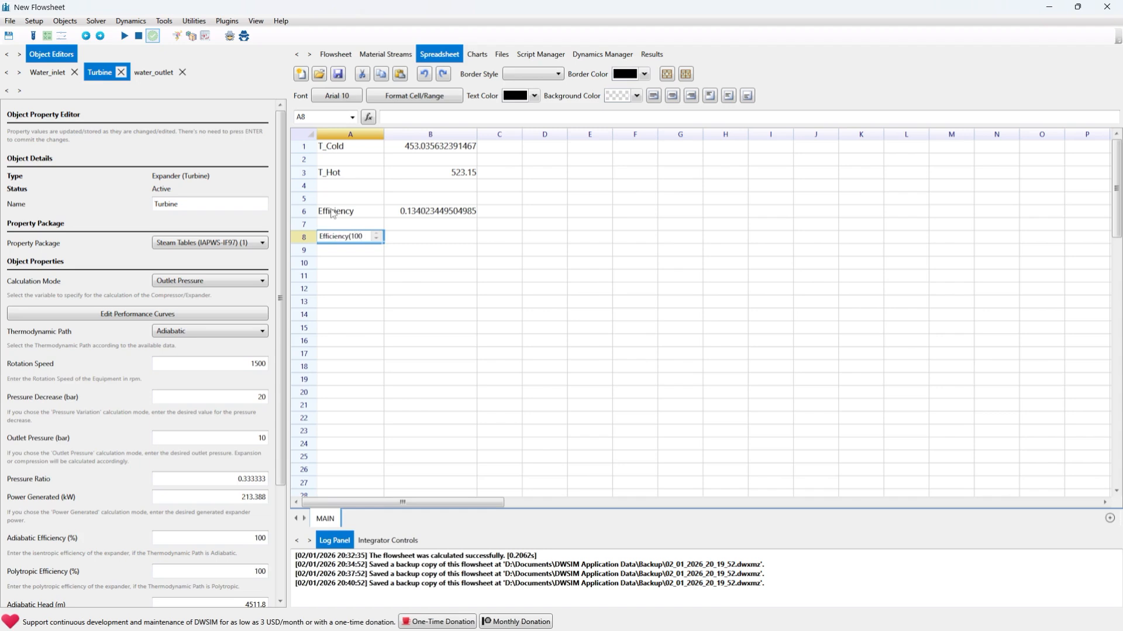
{"action": "key", "text": "BackSpace"}
{"action": "key", "text": "BackSpace"}
{"action": "type", "text": "(%)"}
{"action": "key", "text": "Tab"}
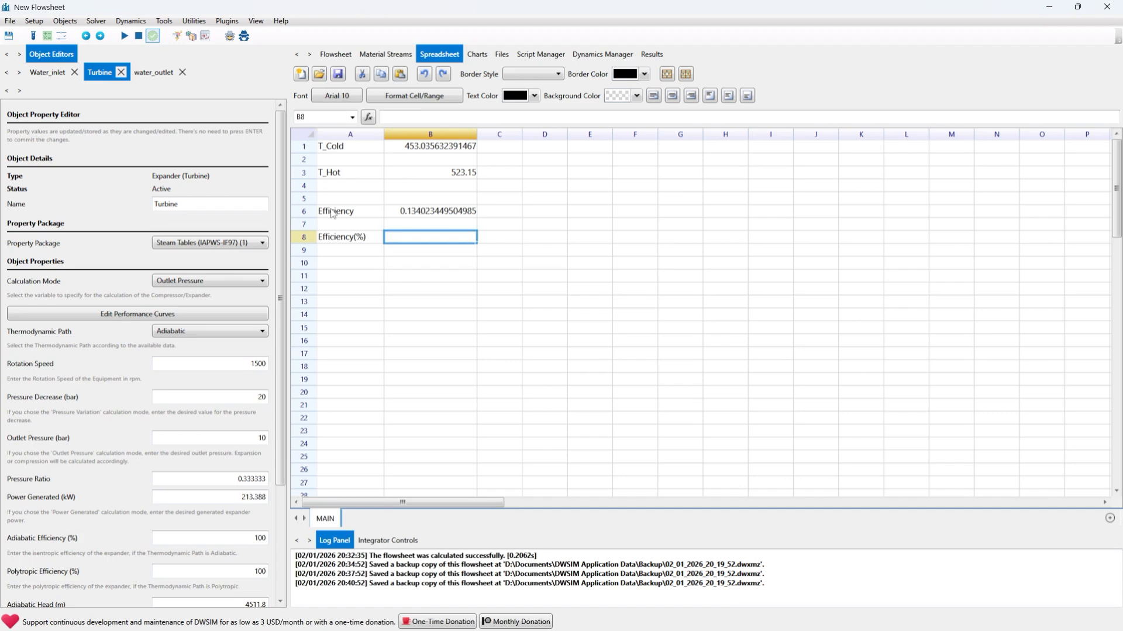
Calculate the percentage efficiency in cell B8 with the formula =B6*100
{"action": "double_click", "coordinate": [425, 235]}
{"action": "type", "text": "=B6*100"}
{"action": "left_click", "coordinate": [497, 225]}
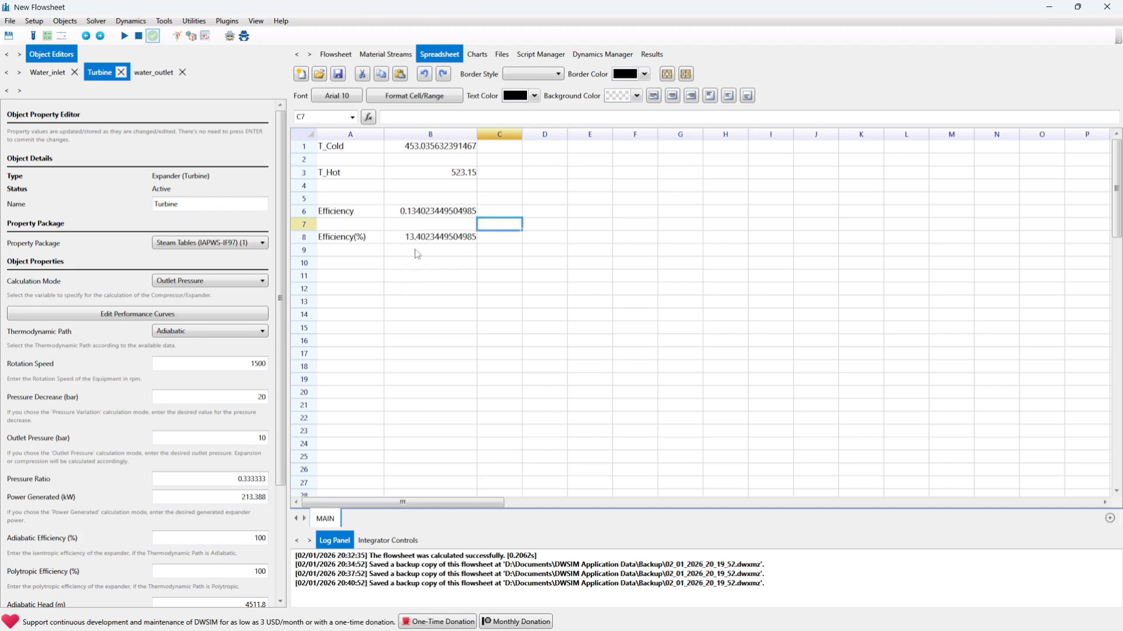
{"action": "left_click", "coordinate": [430, 252]}
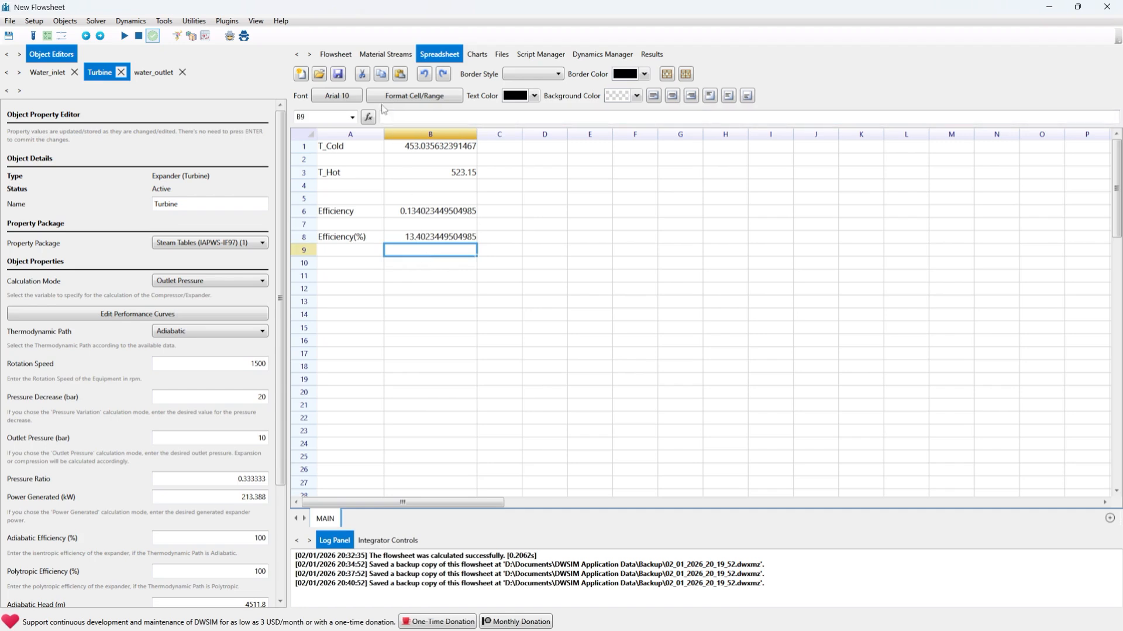
{"action": "left_click", "coordinate": [408, 240]}
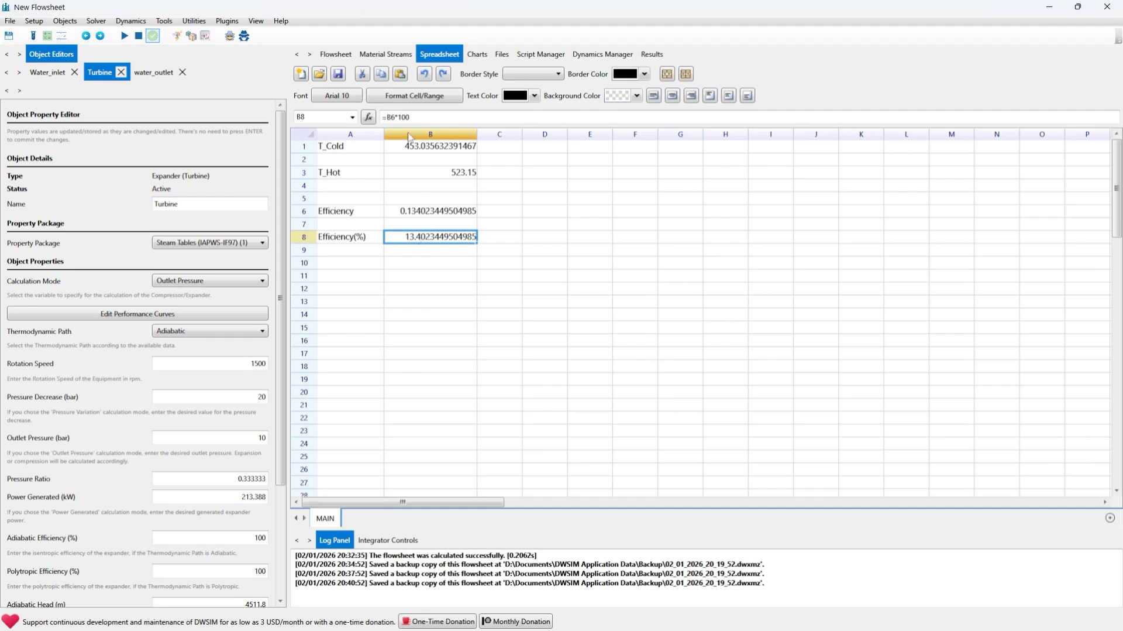
Add a linked spreadsheet table to the flowsheet and place it in the free area below the Water_inlet stream
{"action": "left_click", "coordinate": [343, 56]}
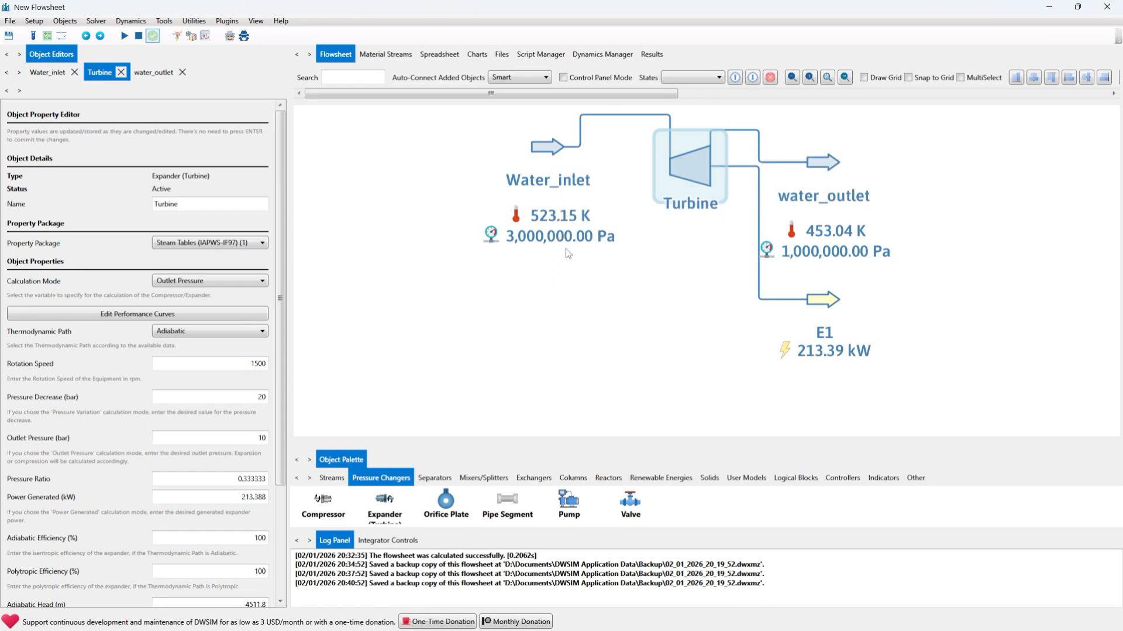
{"action": "left_click", "coordinate": [569, 290]}
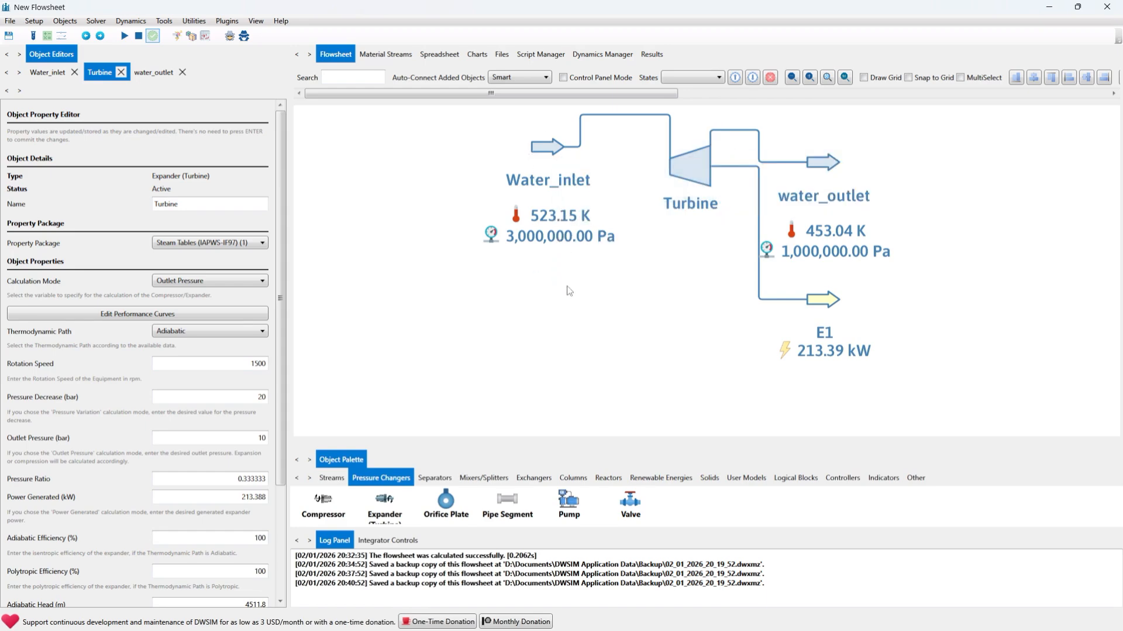
{"action": "left_click", "coordinate": [430, 53]}
{"action": "left_click", "coordinate": [336, 54]}
{"action": "left_click", "coordinate": [70, 21]}
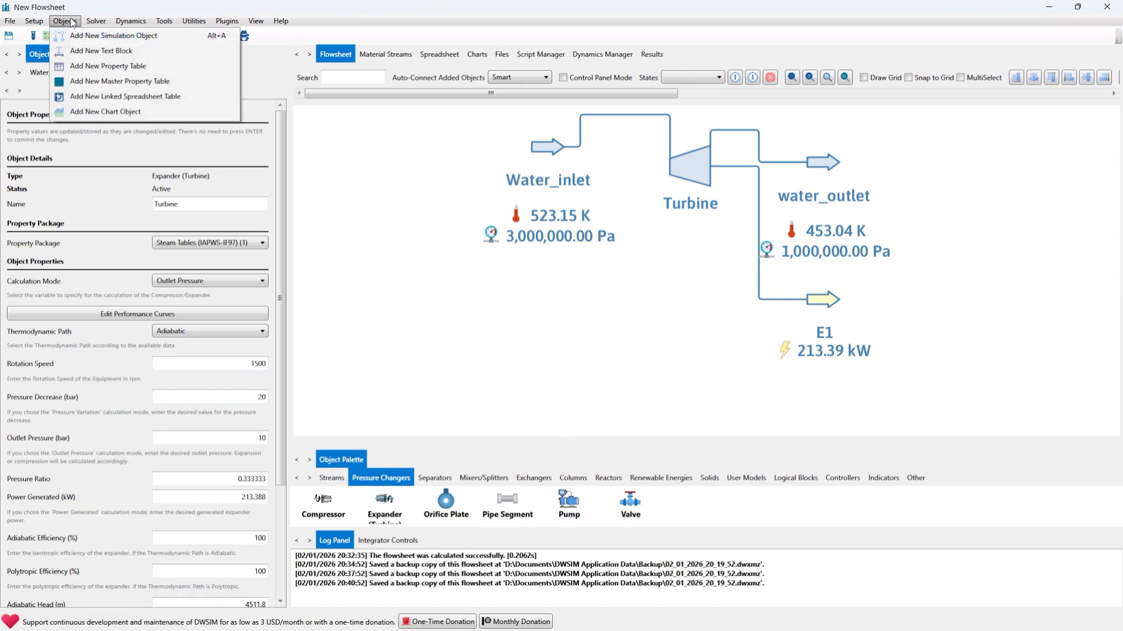
{"action": "left_click", "coordinate": [99, 100]}
{"action": "left_click", "coordinate": [465, 202]}
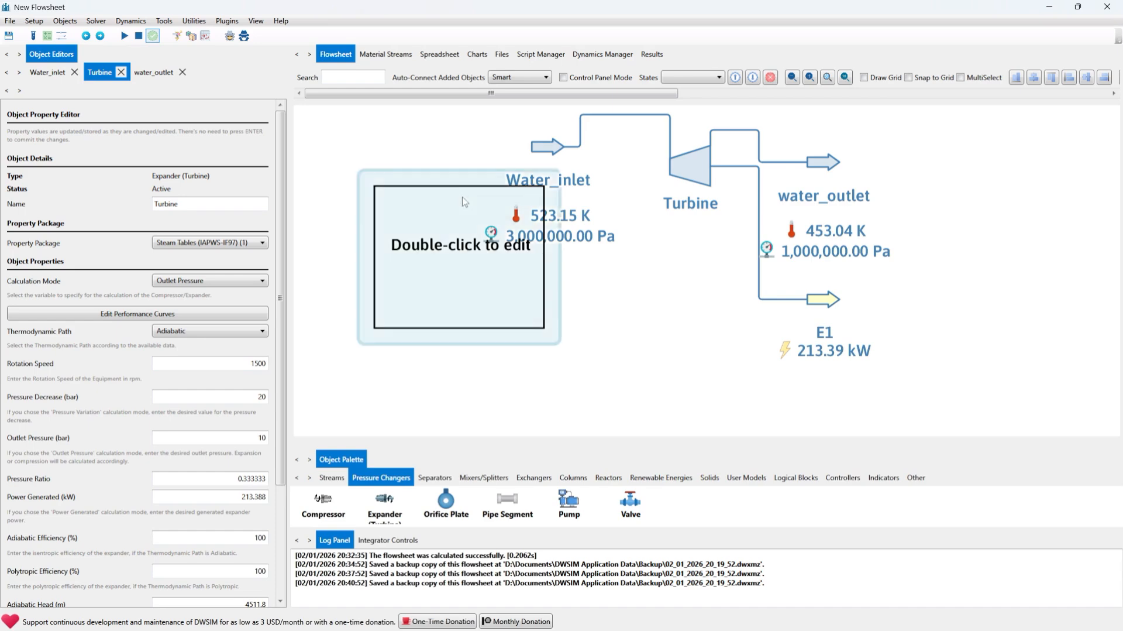
{"action": "left_click_drag", "start_coordinate": [465, 202], "coordinate": [441, 322]}
Set the linked spreadsheet table's cell range to A1:B8
{"action": "double_click", "coordinate": [441, 322]}
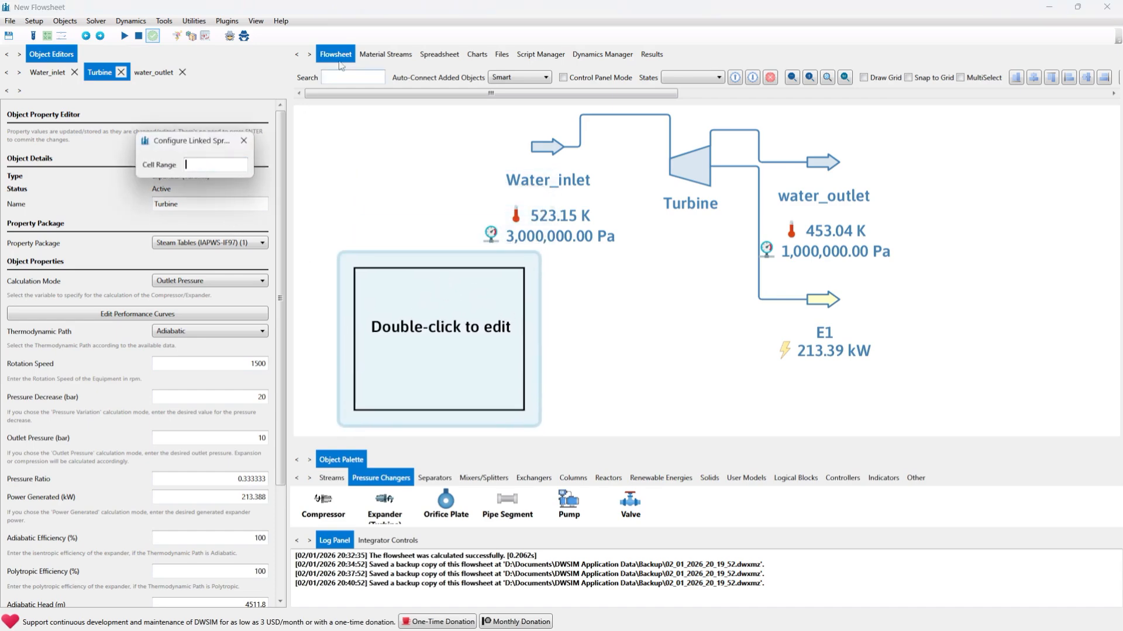
{"action": "left_click", "coordinate": [440, 54]}
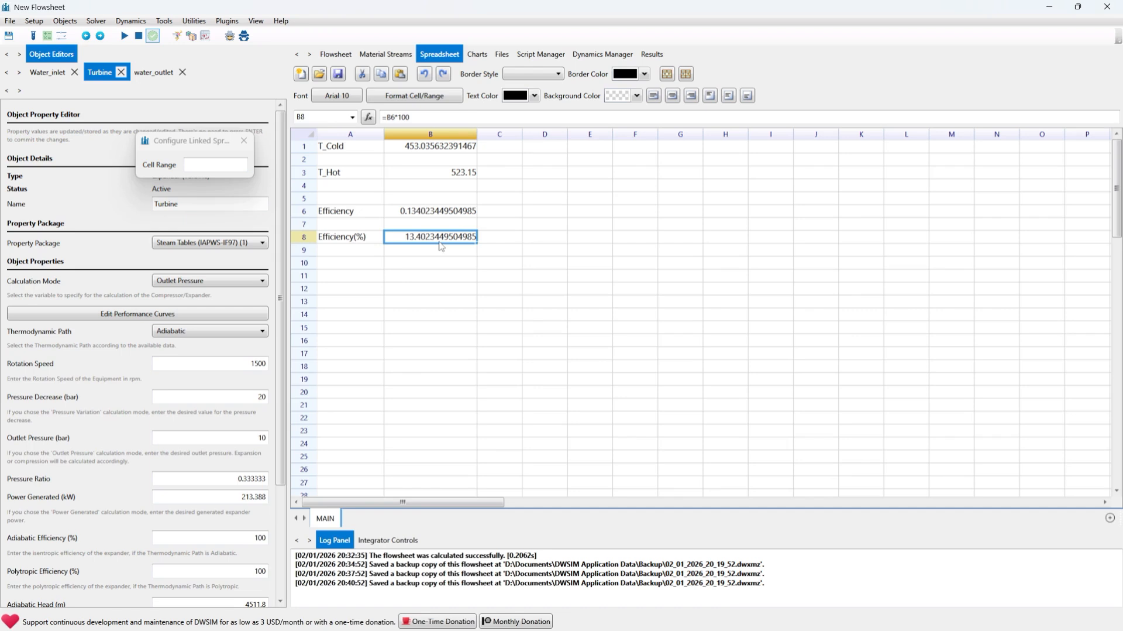
{"action": "left_click", "coordinate": [228, 162]}
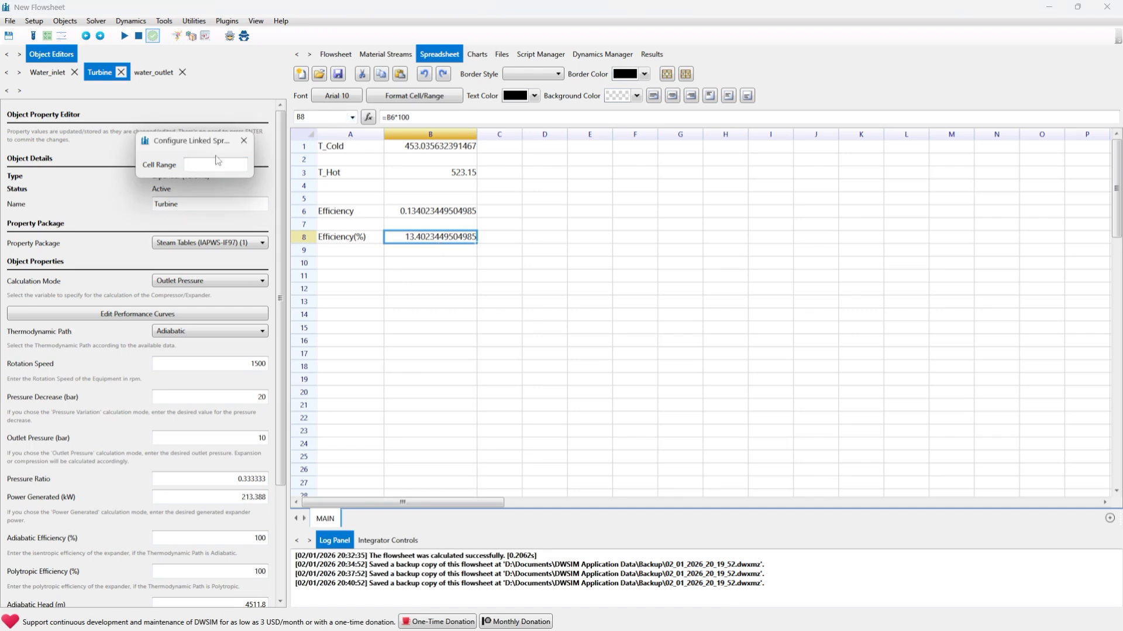
{"action": "type", "text": "A1:B8"}
Select the block from T_Cold to the Efficiency(%) value in the spreadsheet to check its range reference against the linked table's cell range
{"action": "left_click", "coordinate": [354, 151]}
{"action": "left_click_drag", "start_coordinate": [354, 153], "coordinate": [454, 241]}
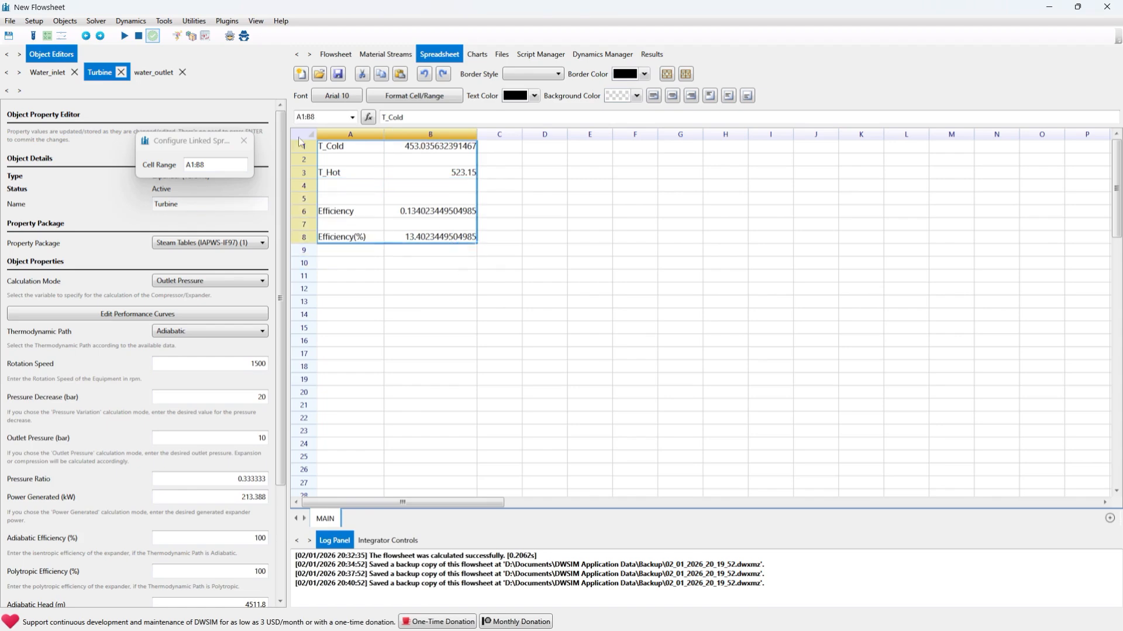
{"action": "left_click", "coordinate": [305, 117]}
{"action": "left_click", "coordinate": [359, 298]}
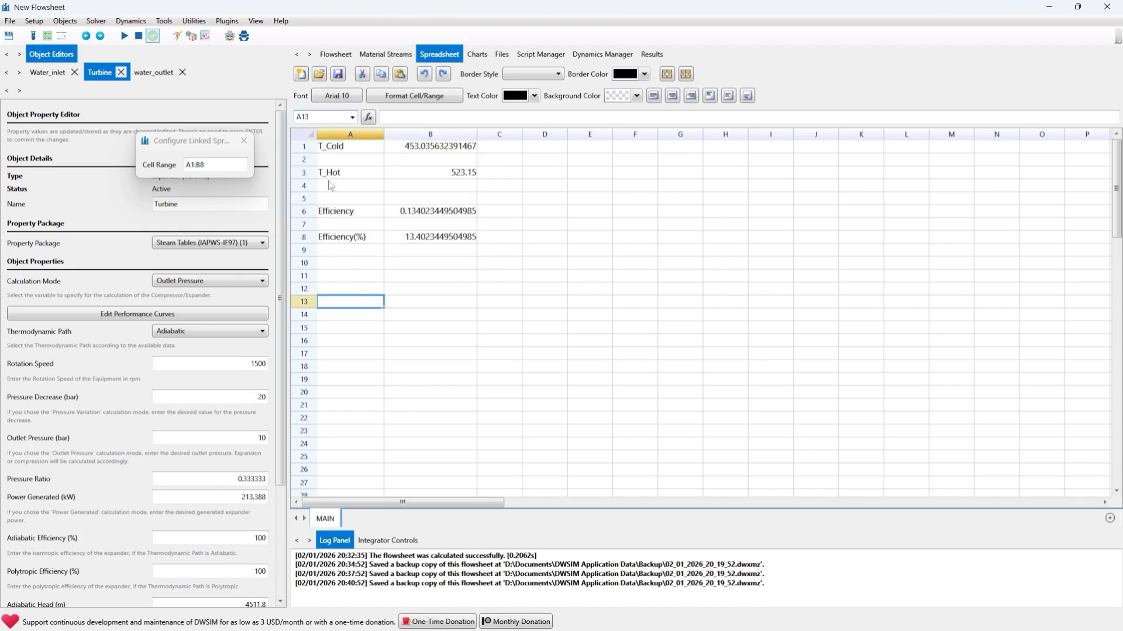
{"action": "left_click", "coordinate": [370, 213]}
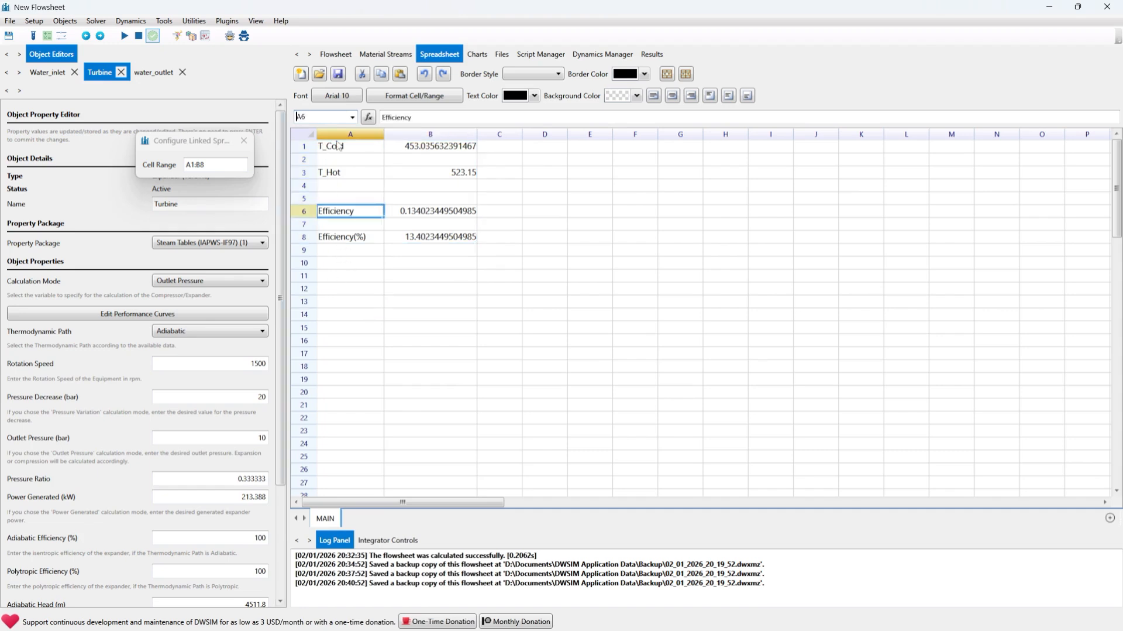
{"action": "left_click_drag", "start_coordinate": [338, 145], "coordinate": [446, 241]}
{"action": "left_click_drag", "start_coordinate": [325, 118], "coordinate": [287, 118]}
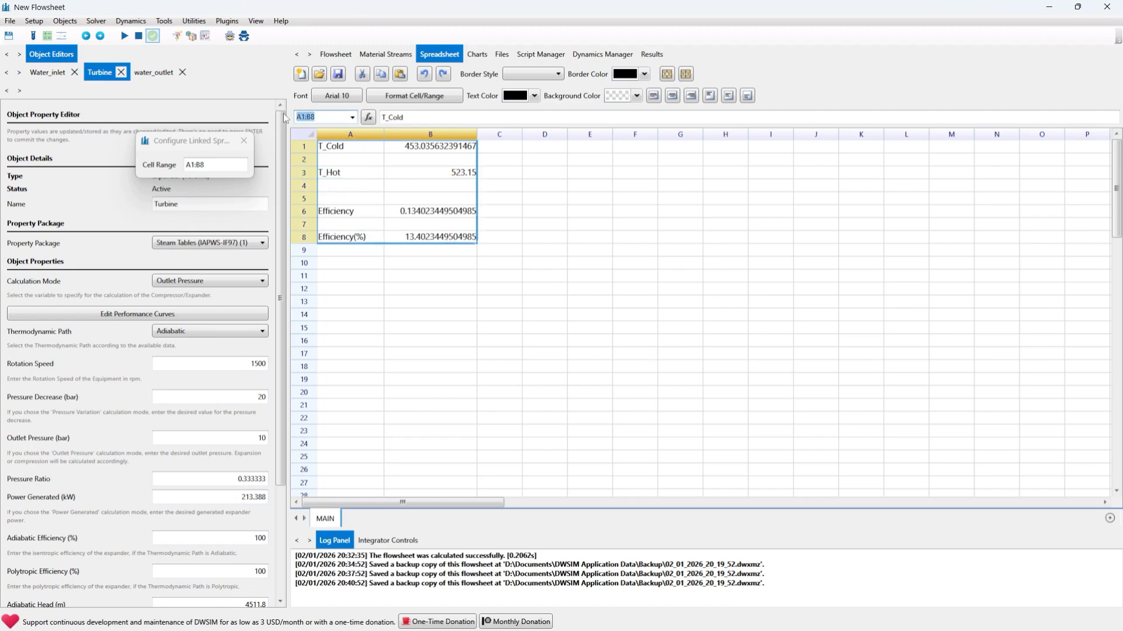
{"action": "key", "text": "ctrl+c"}
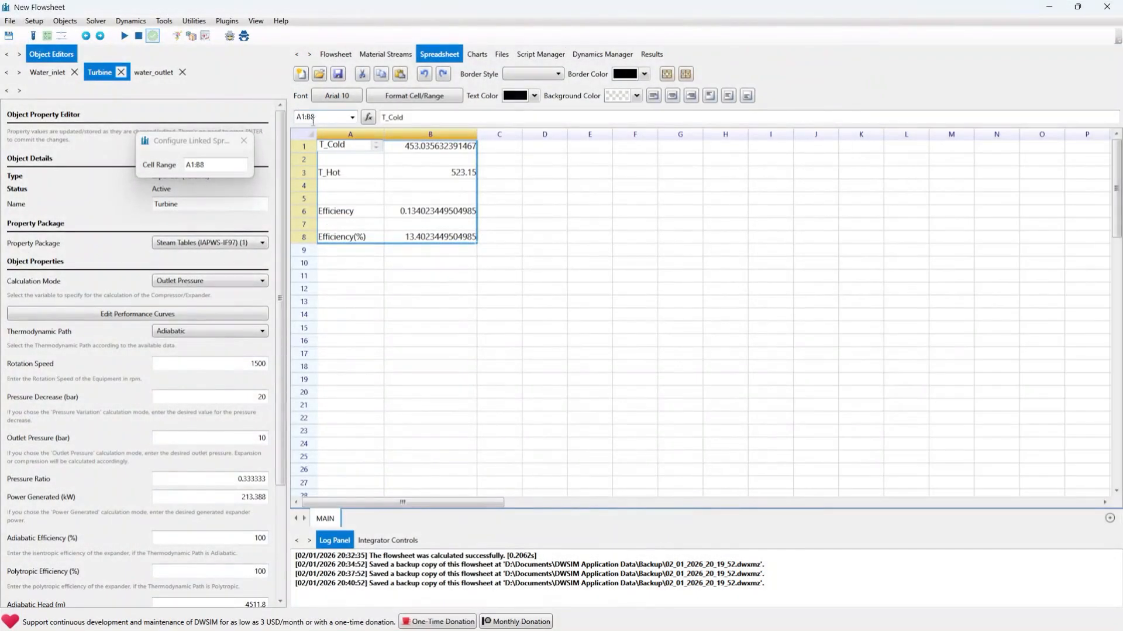
{"action": "left_click", "coordinate": [314, 118]}
{"action": "mouse_move", "coordinate": [312, 117]}
{"action": "left_mouse_down"}
{"action": "mouse_move", "coordinate": [297, 117]}
{"action": "mouse_move", "coordinate": [308, 119]}
{"action": "left_mouse_up"}
{"action": "left_click", "coordinate": [225, 164]}
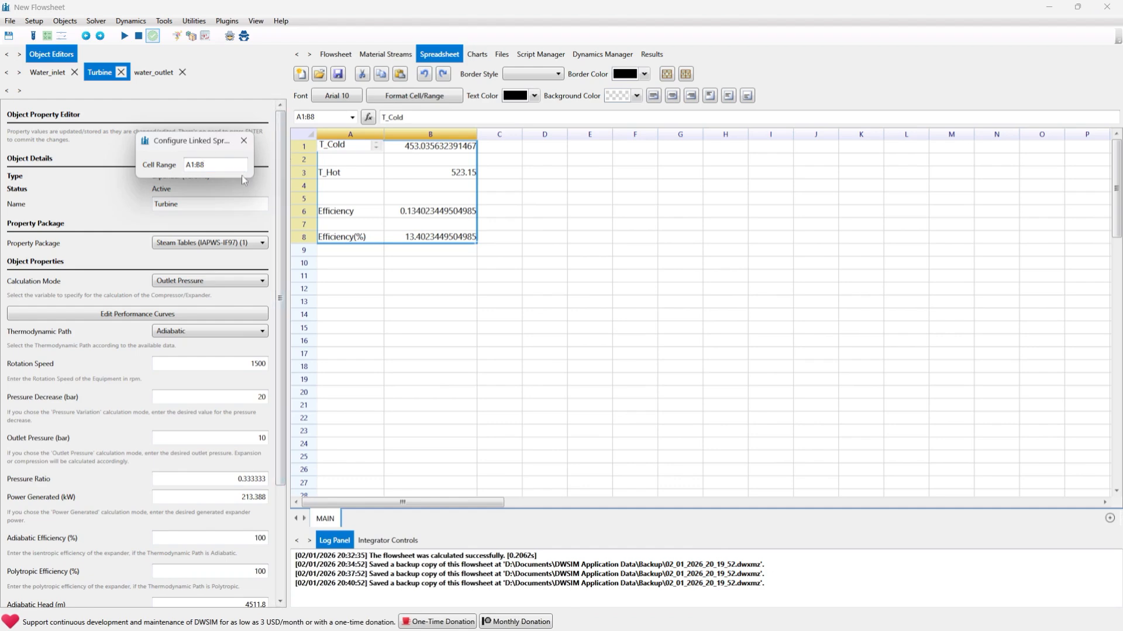
Close the linked table's configuration on the flowsheet and move the table away from the stream labels
{"action": "left_click", "coordinate": [335, 54]}
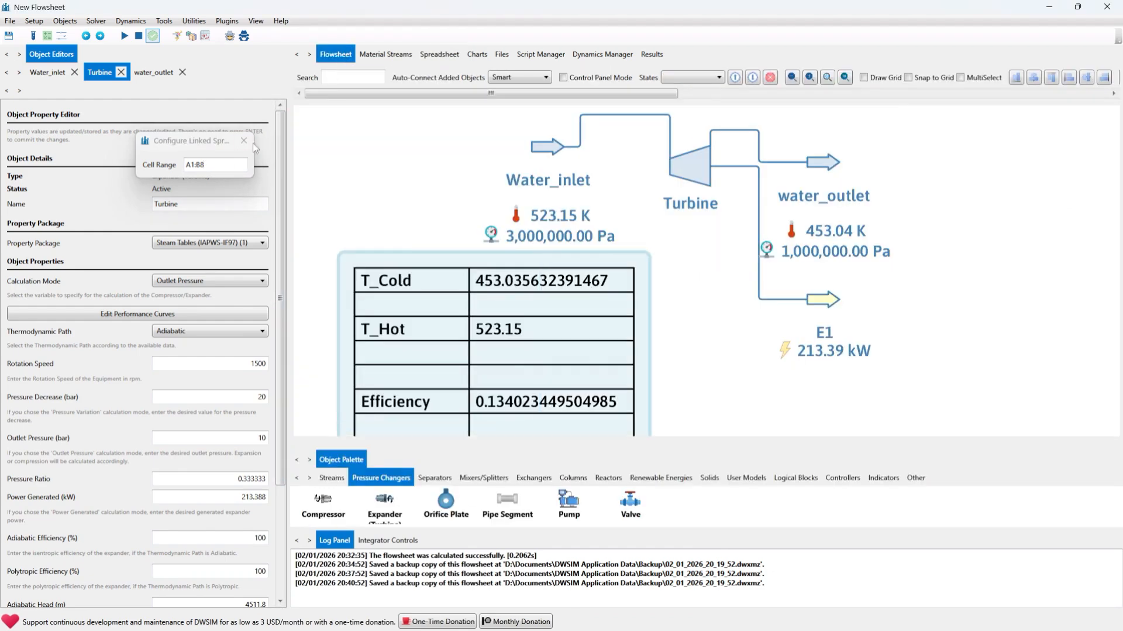
{"action": "left_click_drag", "start_coordinate": [214, 164], "coordinate": [185, 158]}
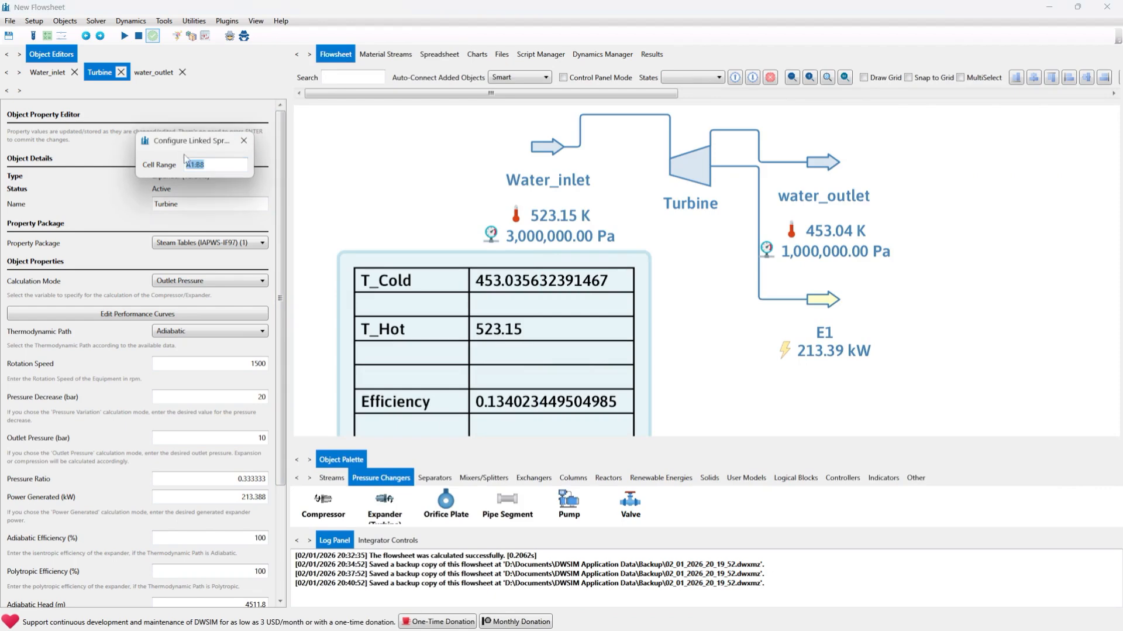
{"action": "left_click", "coordinate": [244, 141]}
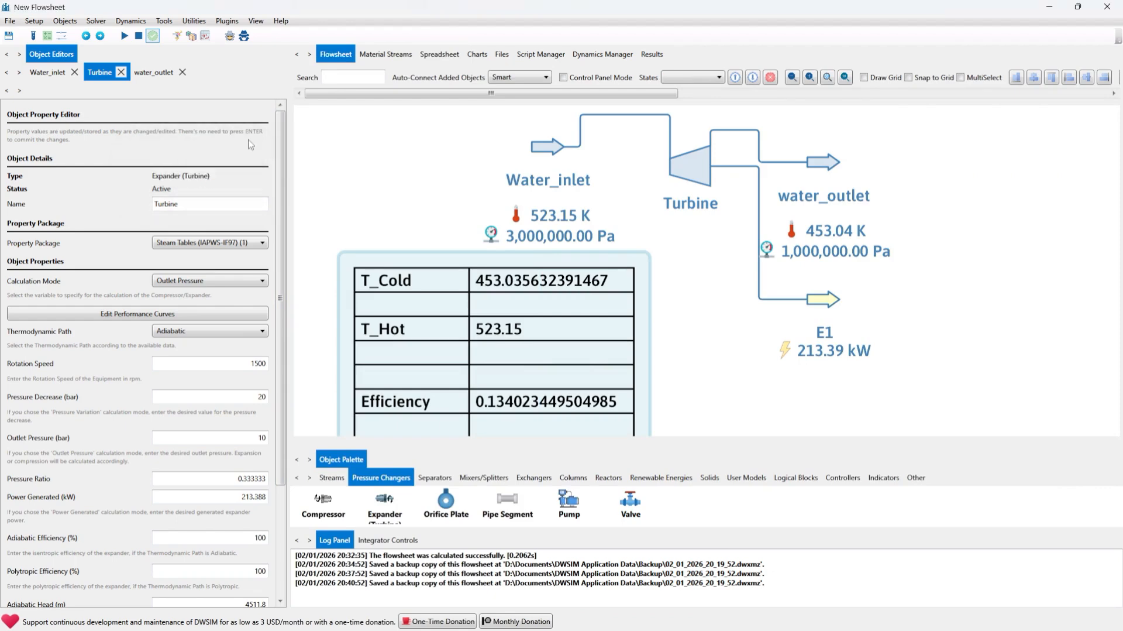
{"action": "mouse_move", "coordinate": [724, 240]}
{"action": "scroll", "coordinate": [696, 284], "scroll_direction": "down", "scroll_amount": 4}
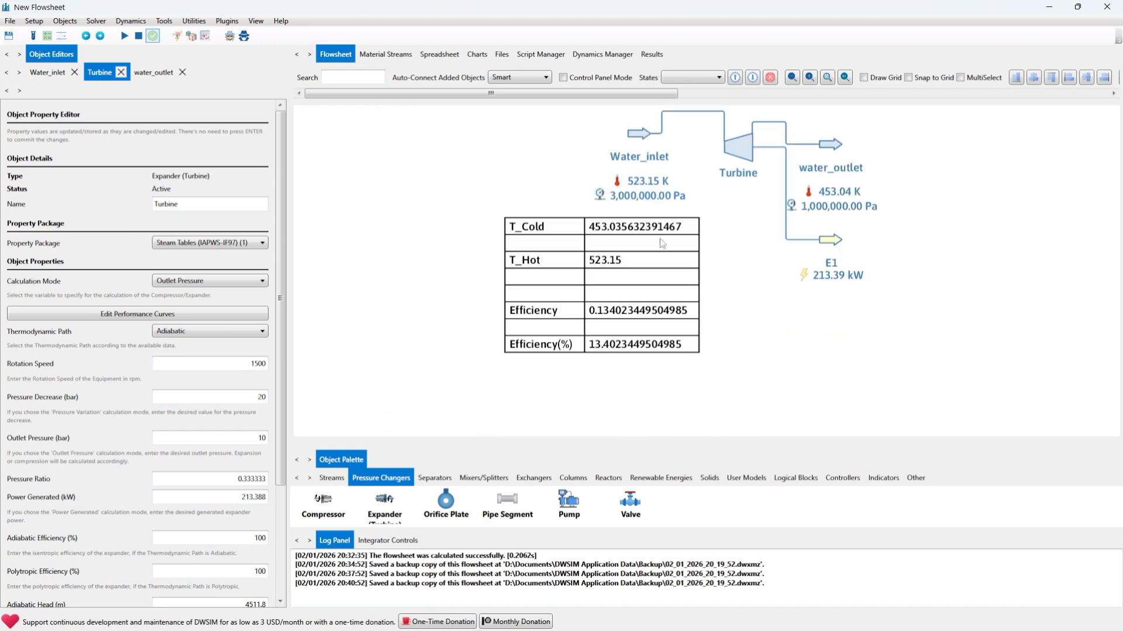
{"action": "left_click_drag", "start_coordinate": [661, 234], "coordinate": [557, 245]}
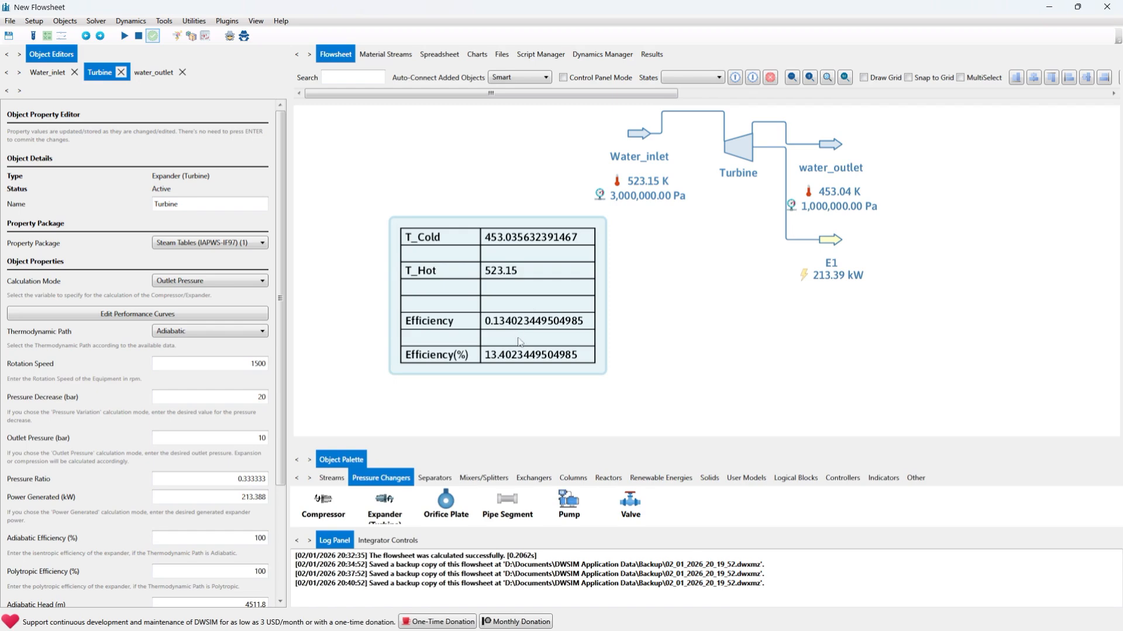
Set the Water_inlet stream's temperature to 360 °C and solve the flowsheet again to update the linked table
{"action": "mouse_move", "coordinate": [638, 143]}
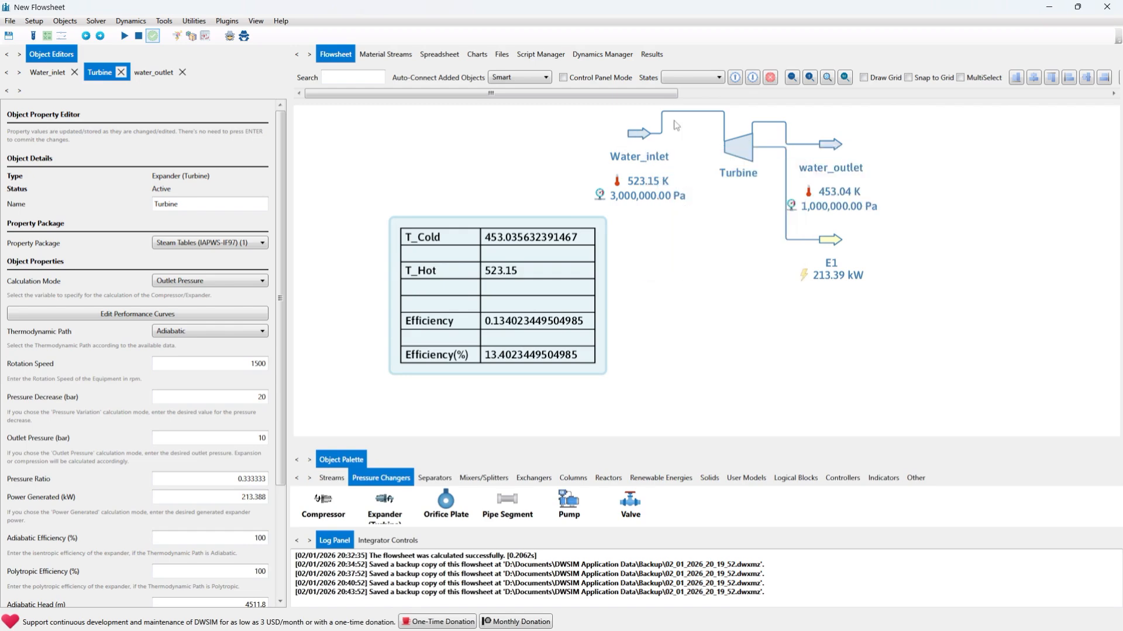
{"action": "left_click", "coordinate": [642, 133]}
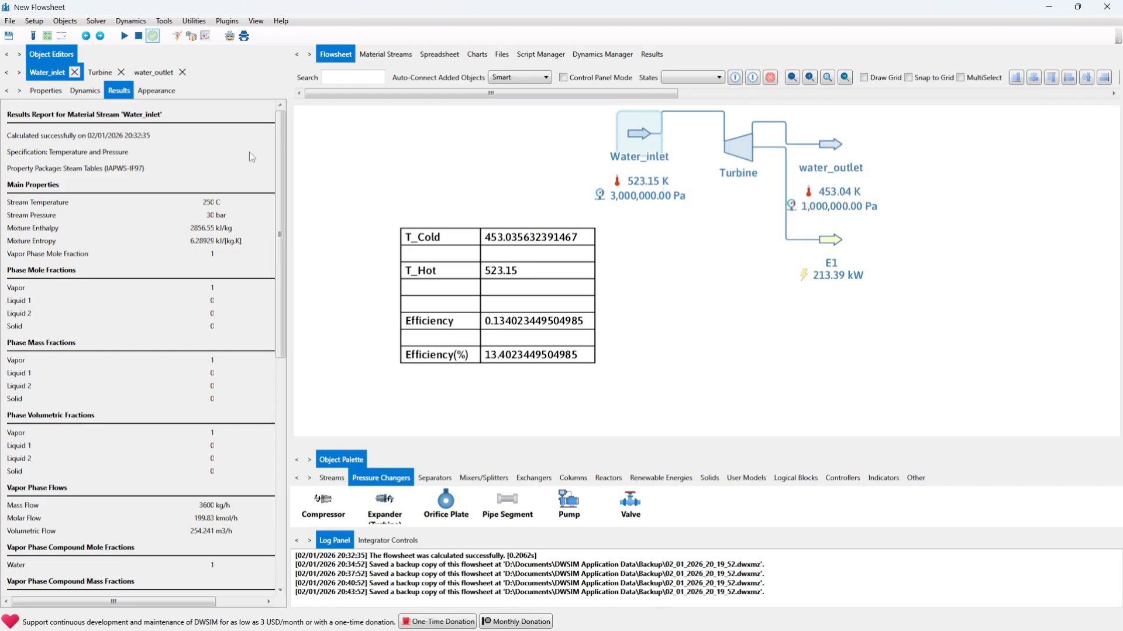
{"action": "left_click", "coordinate": [36, 92]}
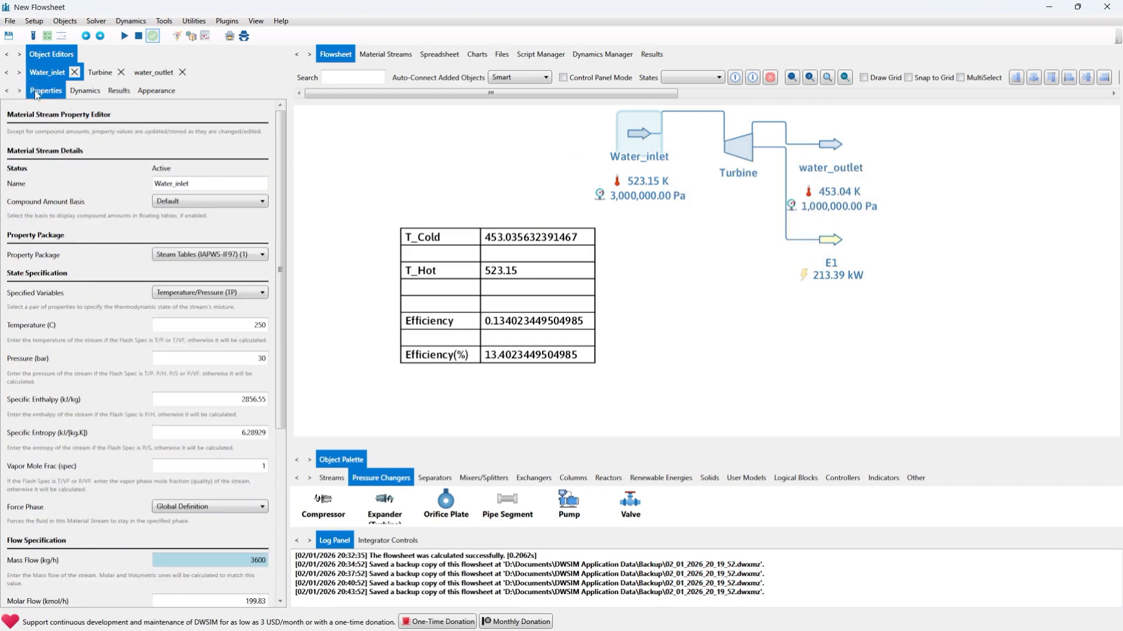
{"action": "left_click", "coordinate": [218, 325]}
{"action": "left_click_drag", "start_coordinate": [273, 325], "coordinate": [299, 326]}
{"action": "type", "text": "360"}
{"action": "key", "text": "Return"}
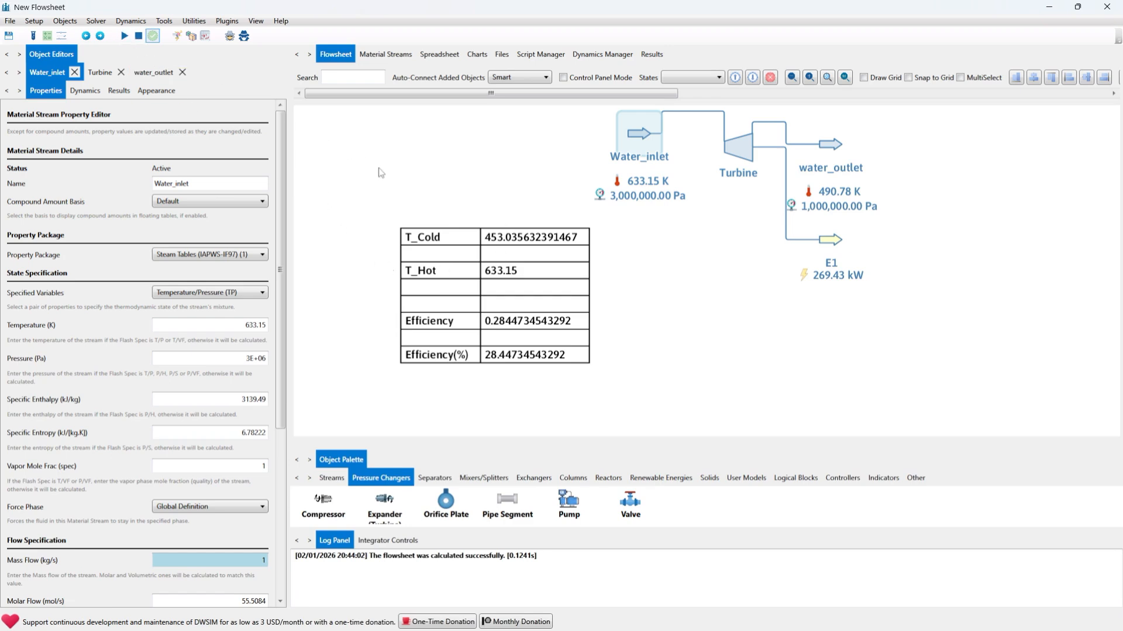
{"action": "left_click", "coordinate": [125, 36]}
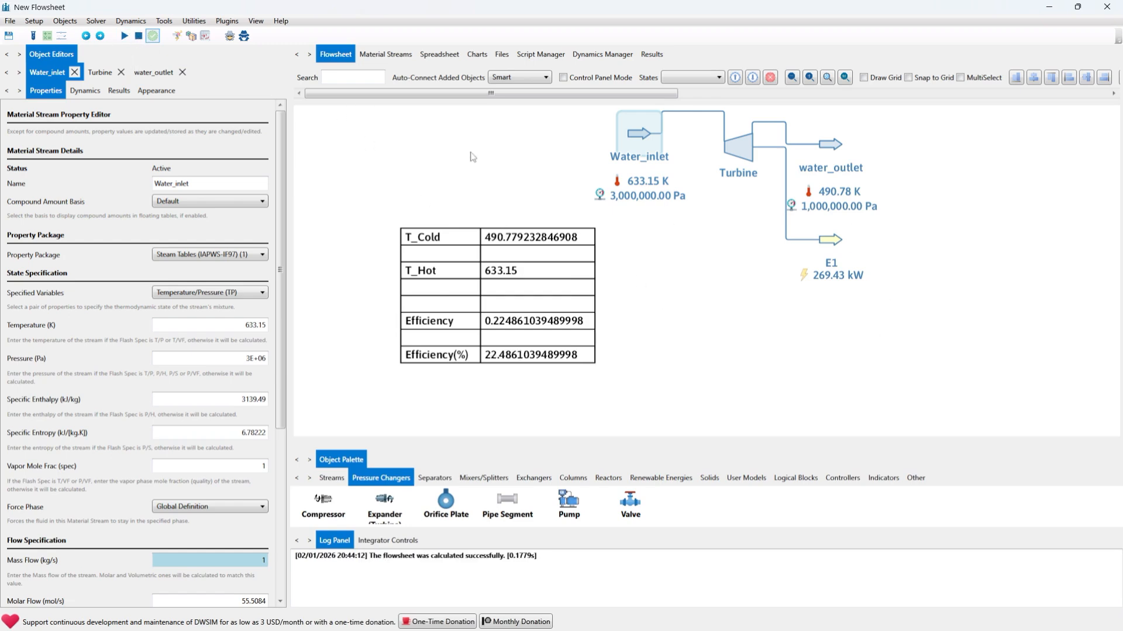
Review the properties of the Water_inlet stream, the water_outlet stream and the Turbine, checking the units used
{"action": "left_click", "coordinate": [648, 179]}
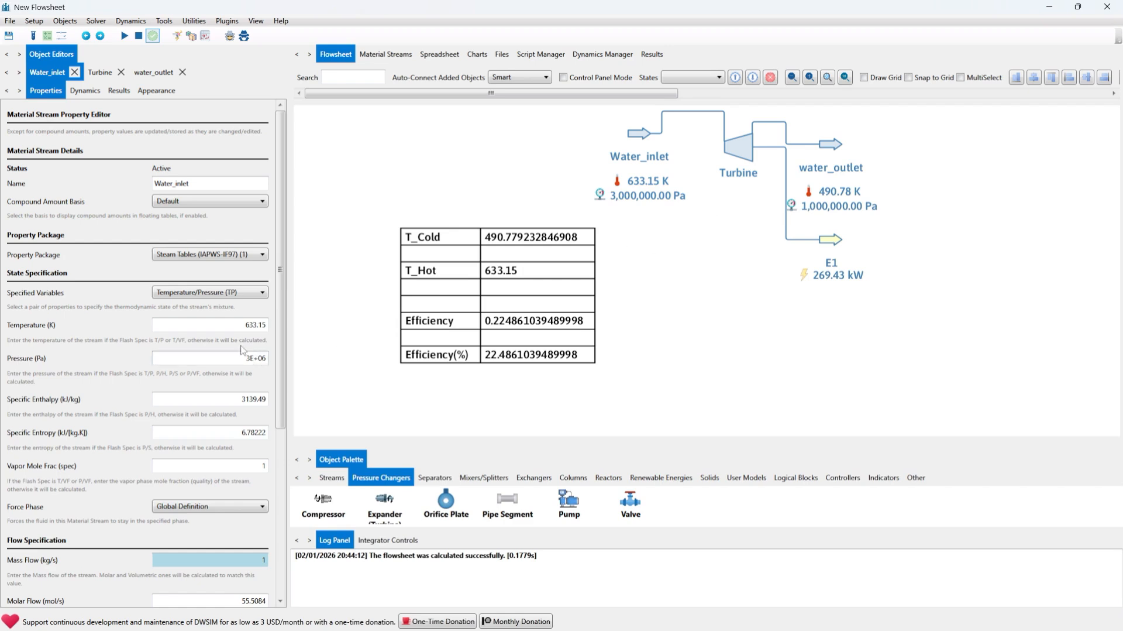
{"action": "left_click", "coordinate": [823, 156]}
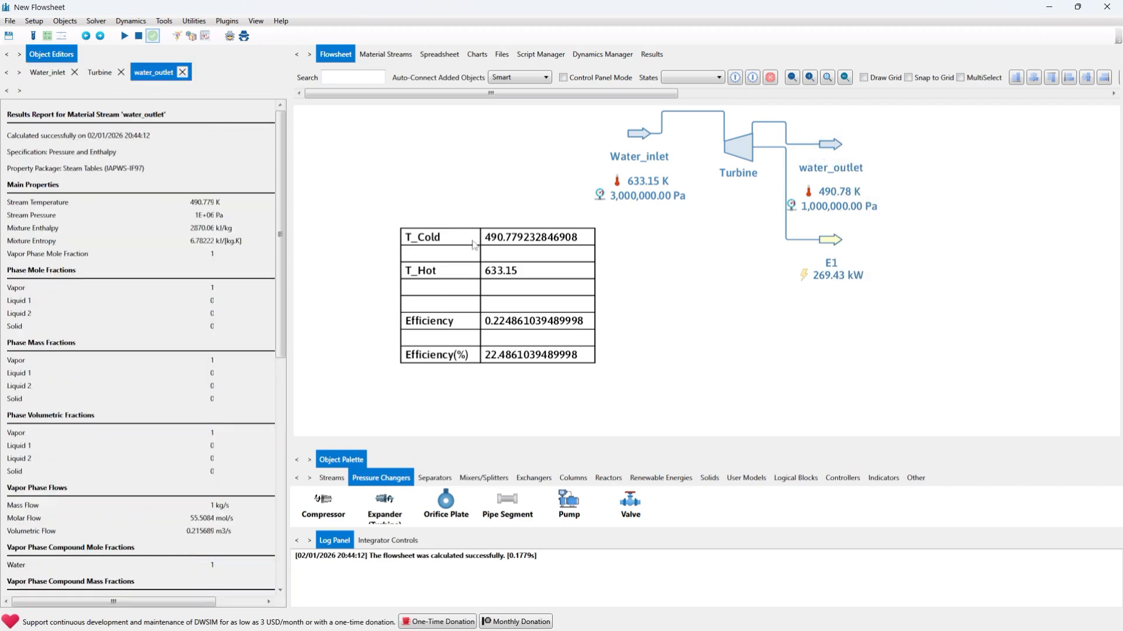
{"action": "left_click", "coordinate": [7, 90]}
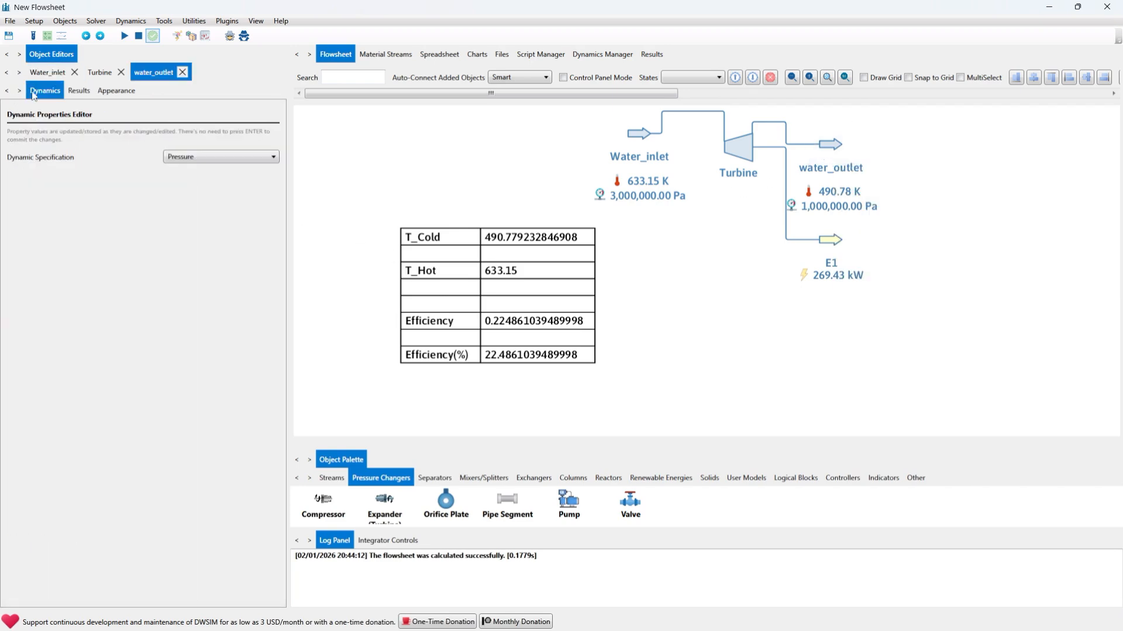
{"action": "left_click", "coordinate": [8, 90]}
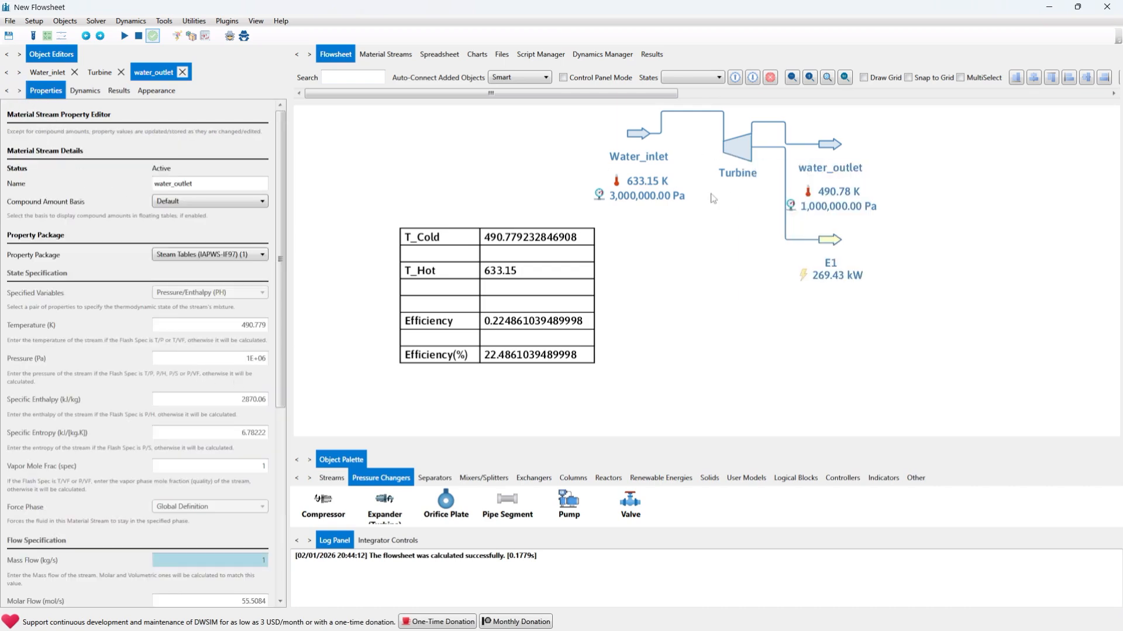
{"action": "left_click", "coordinate": [740, 144]}
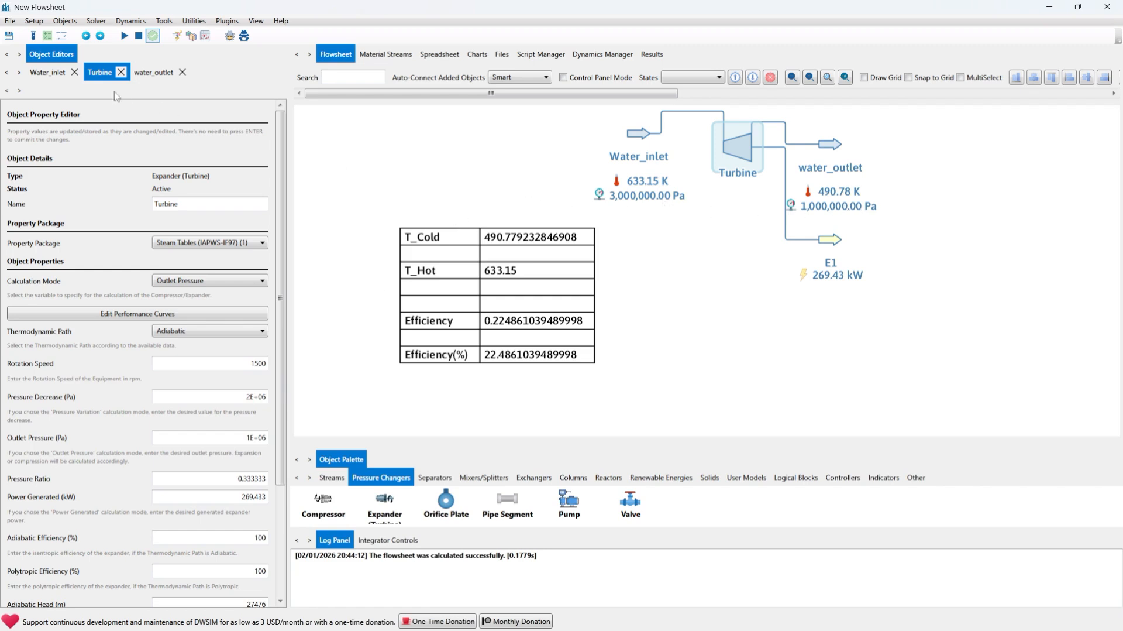
Change the flowsheet's system of units to SI (Engineering) and solve the flowsheet again
{"action": "left_click", "coordinate": [34, 23]}
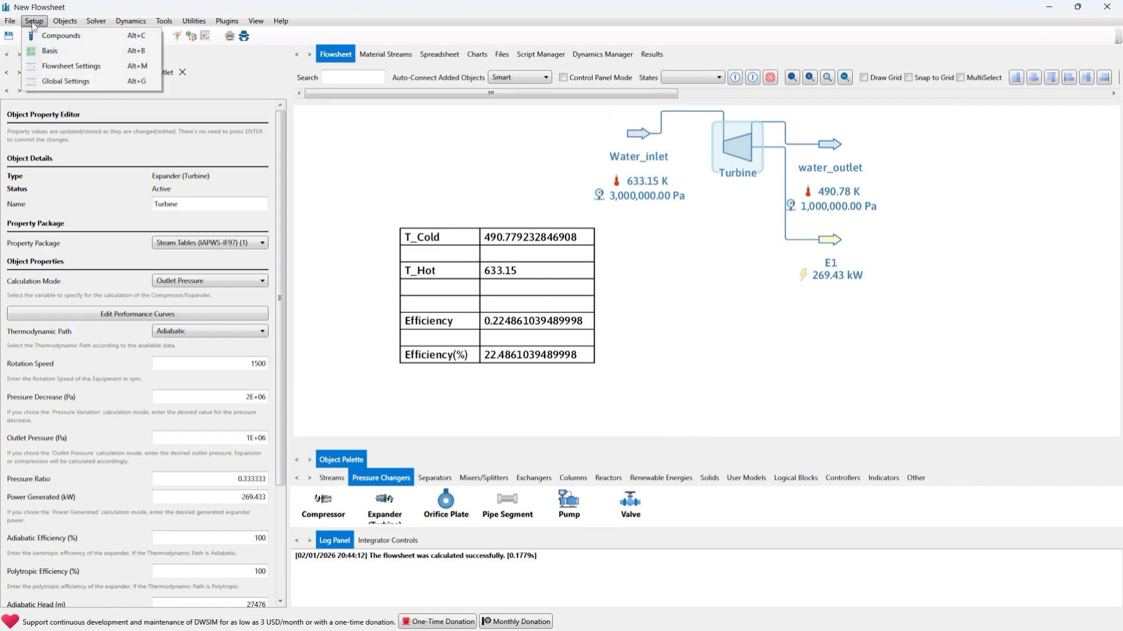
{"action": "left_click", "coordinate": [63, 69]}
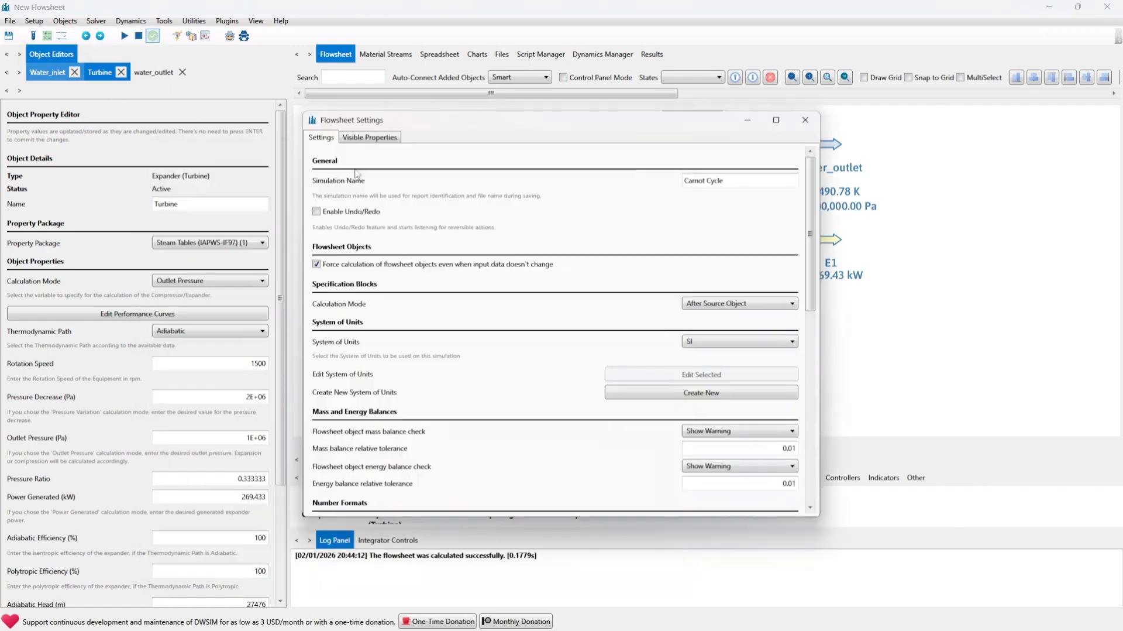
{"action": "left_click", "coordinate": [715, 340]}
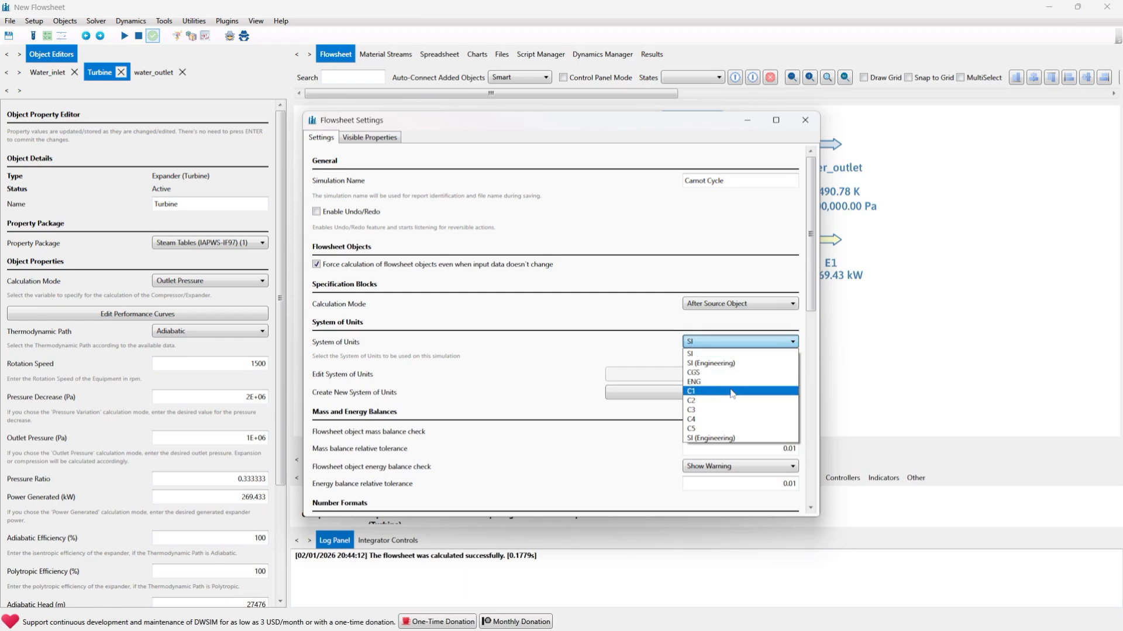
{"action": "left_click", "coordinate": [732, 361]}
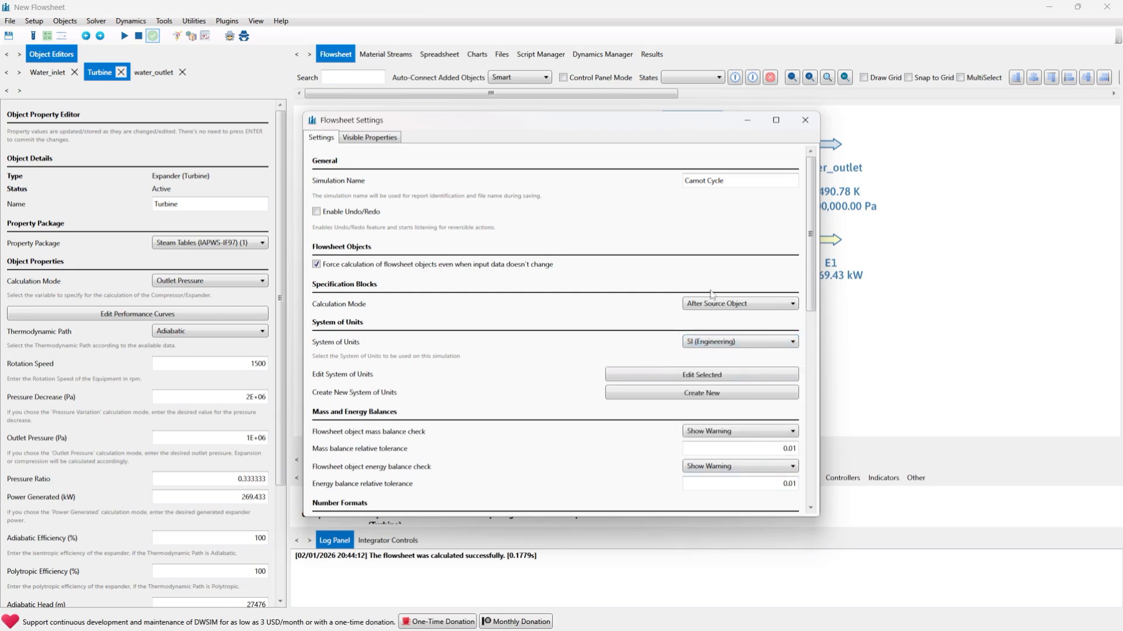
{"action": "left_click", "coordinate": [804, 122]}
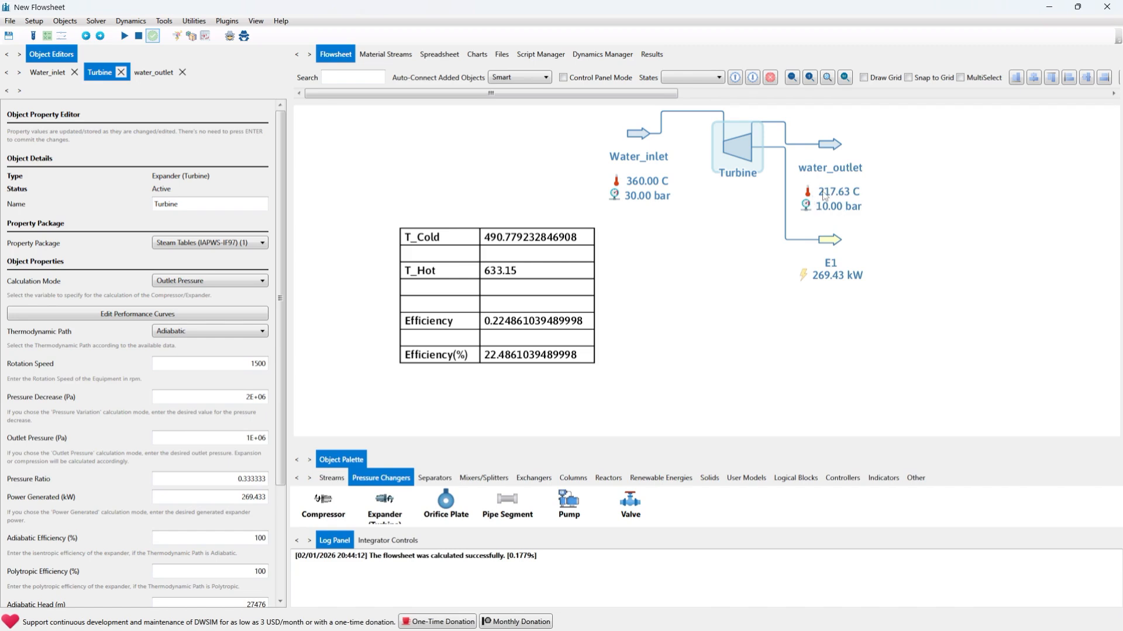
{"action": "mouse_move", "coordinate": [738, 162]}
{"action": "left_click", "coordinate": [124, 36]}
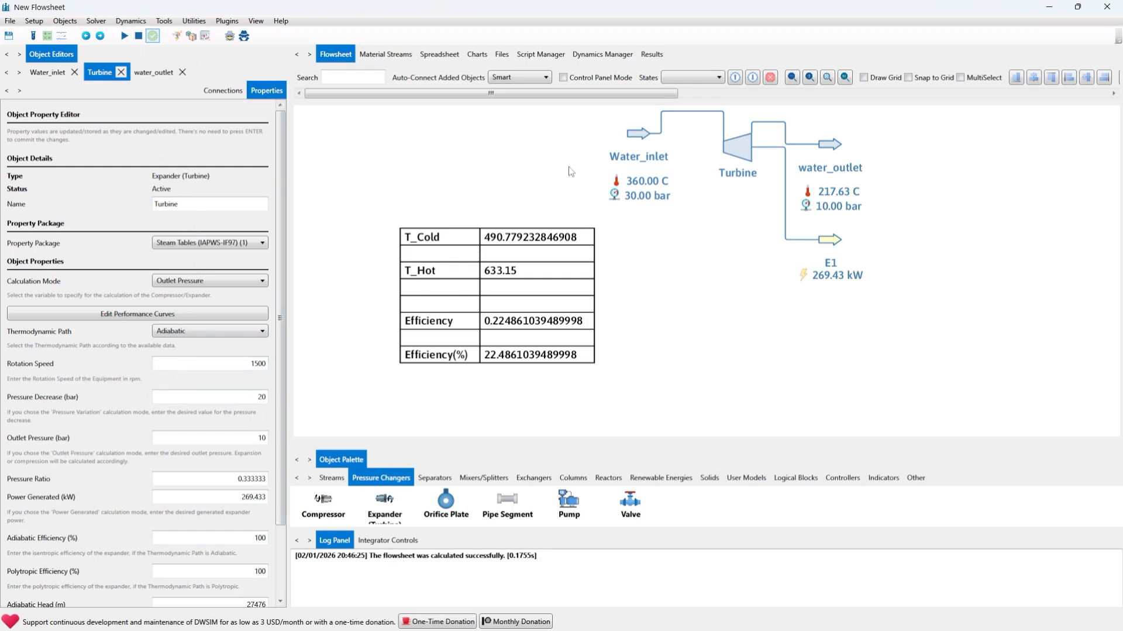
{"action": "mouse_move", "coordinate": [731, 163]}
{"action": "left_click", "coordinate": [124, 35]}
Set the Turbine's outlet pressure to 5 bar and solve the flowsheet again to update the linked table
{"action": "left_click", "coordinate": [266, 397]}
{"action": "double_click", "coordinate": [245, 434]}
{"action": "type", "text": "5"}
{"action": "left_click", "coordinate": [126, 36]}
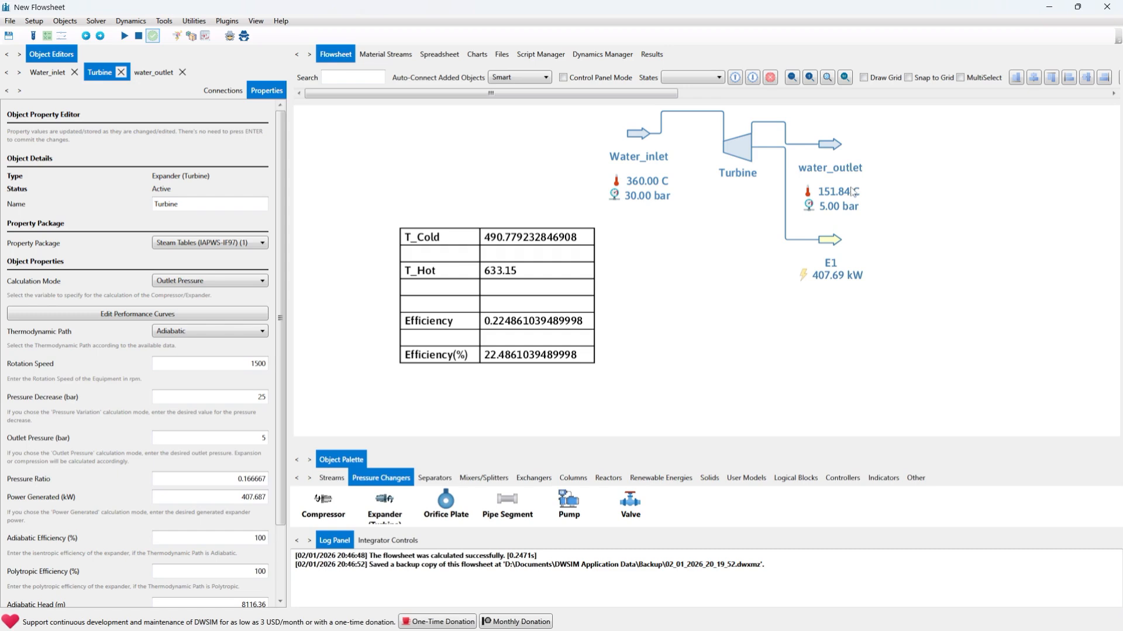
{"action": "left_click", "coordinate": [539, 255]}
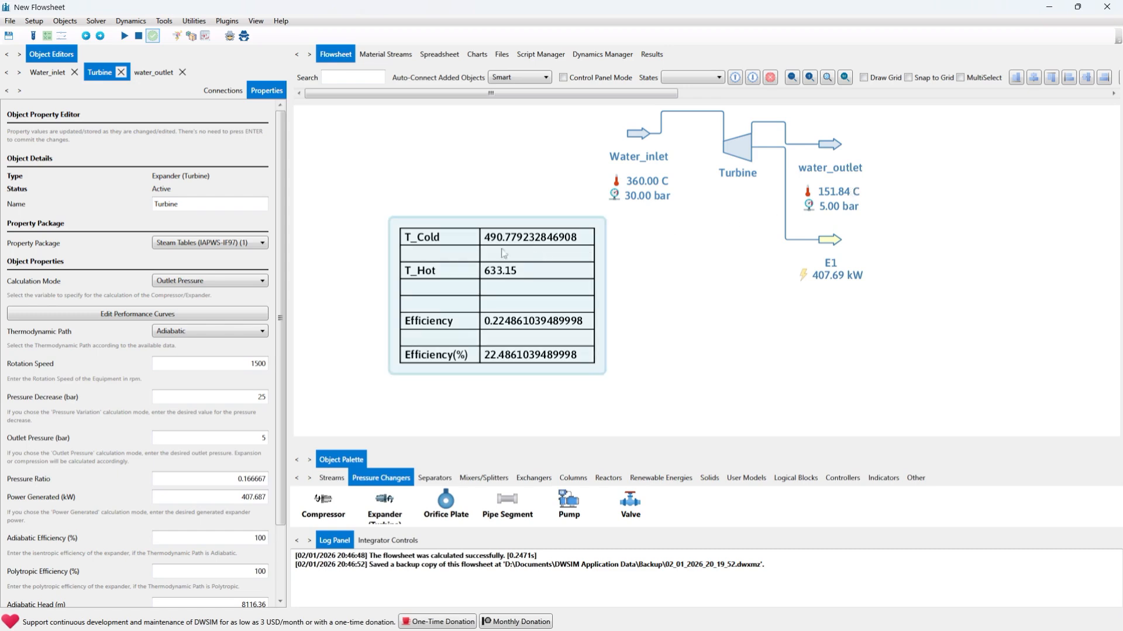
{"action": "left_click", "coordinate": [124, 36]}
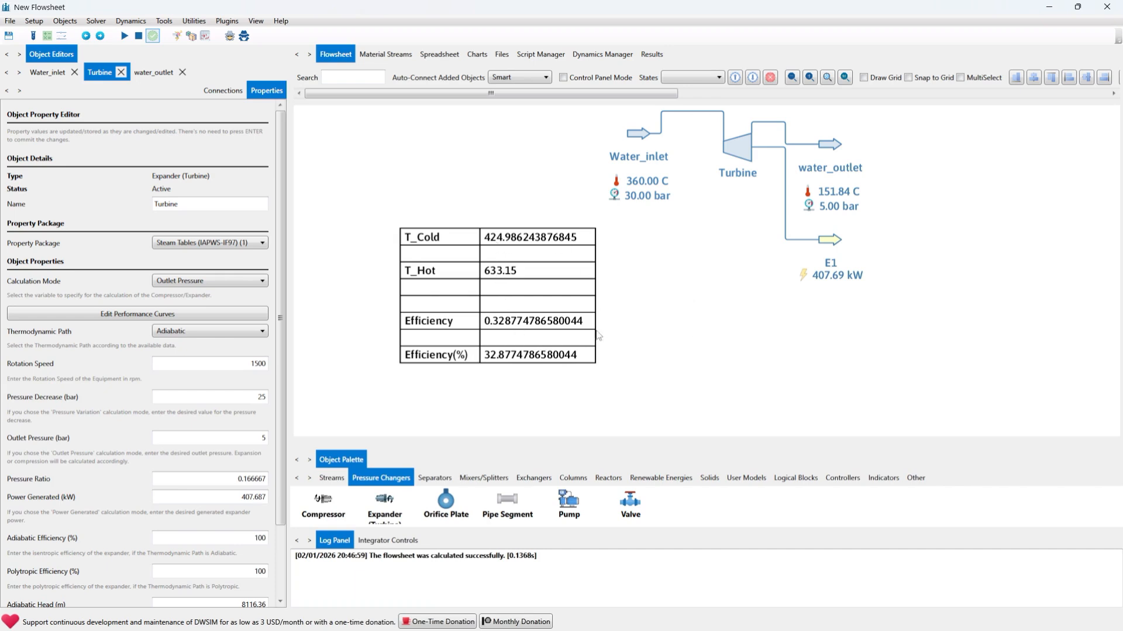
{"action": "left_click", "coordinate": [534, 236]}
{"action": "left_click_drag", "start_coordinate": [533, 237], "coordinate": [524, 233]}
{"action": "double_click", "coordinate": [638, 291]}
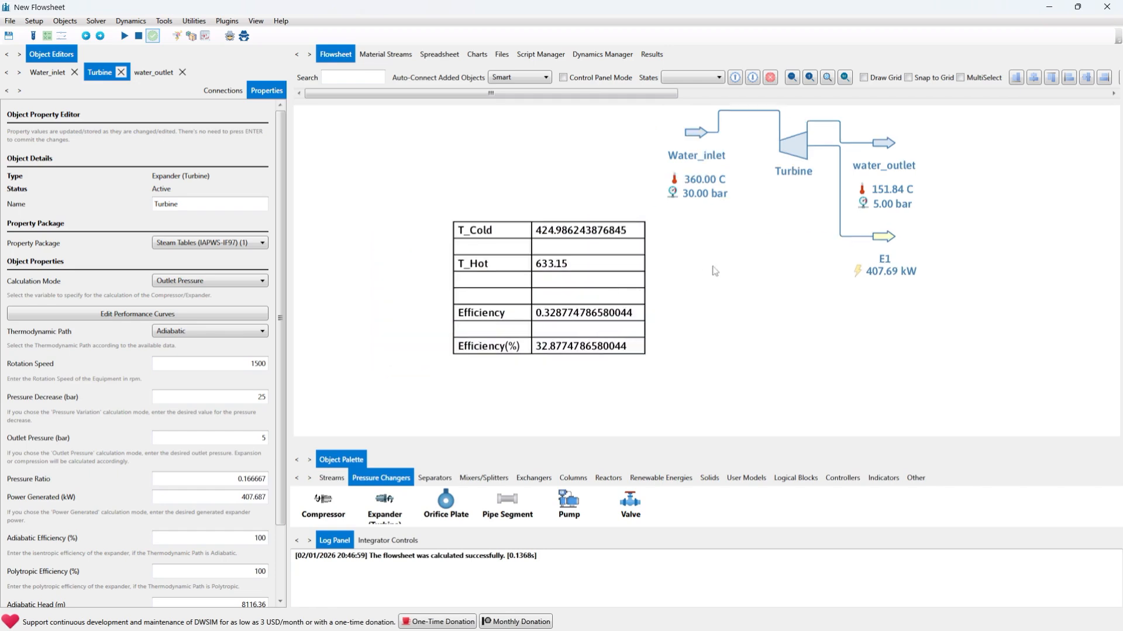
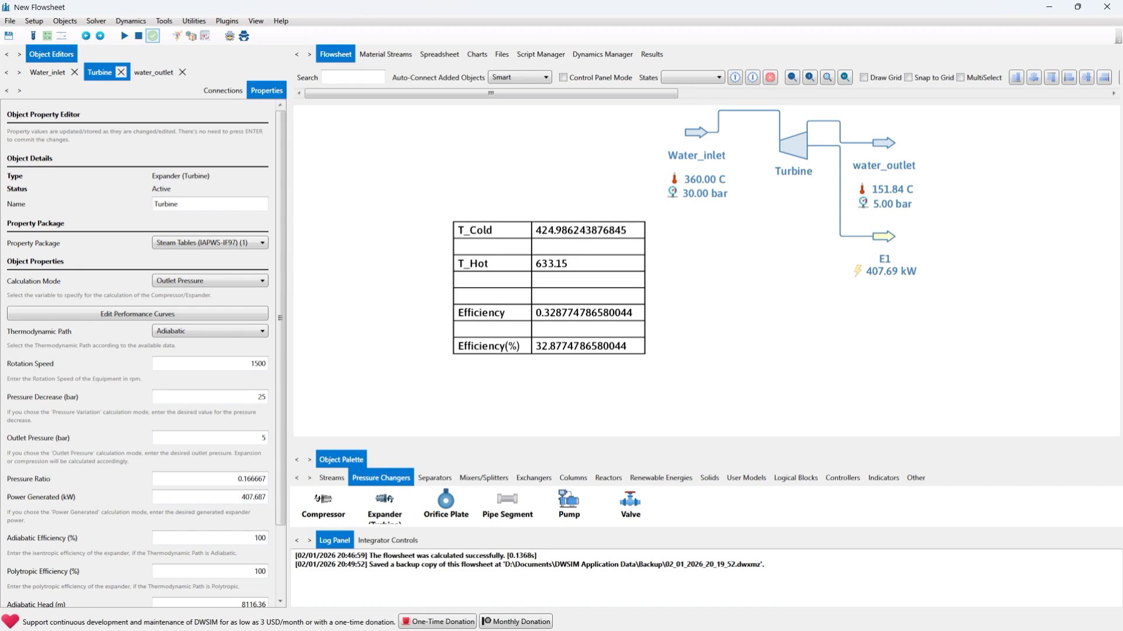
{"action": "mouse_move", "coordinate": [574, 630]}
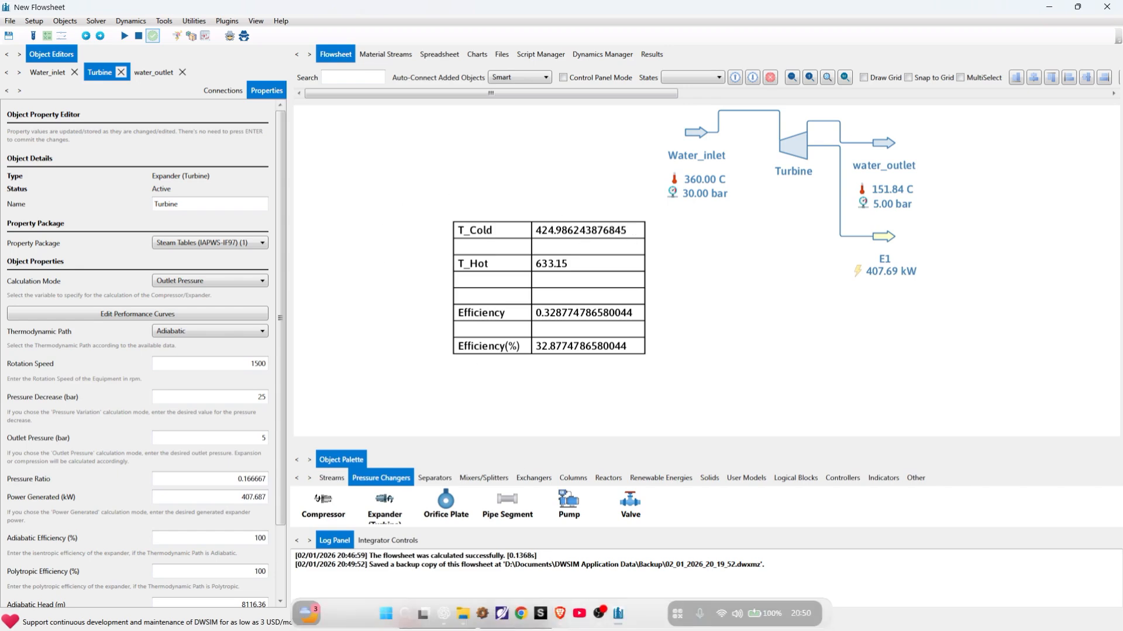
{"action": "left_click", "coordinate": [600, 627]}
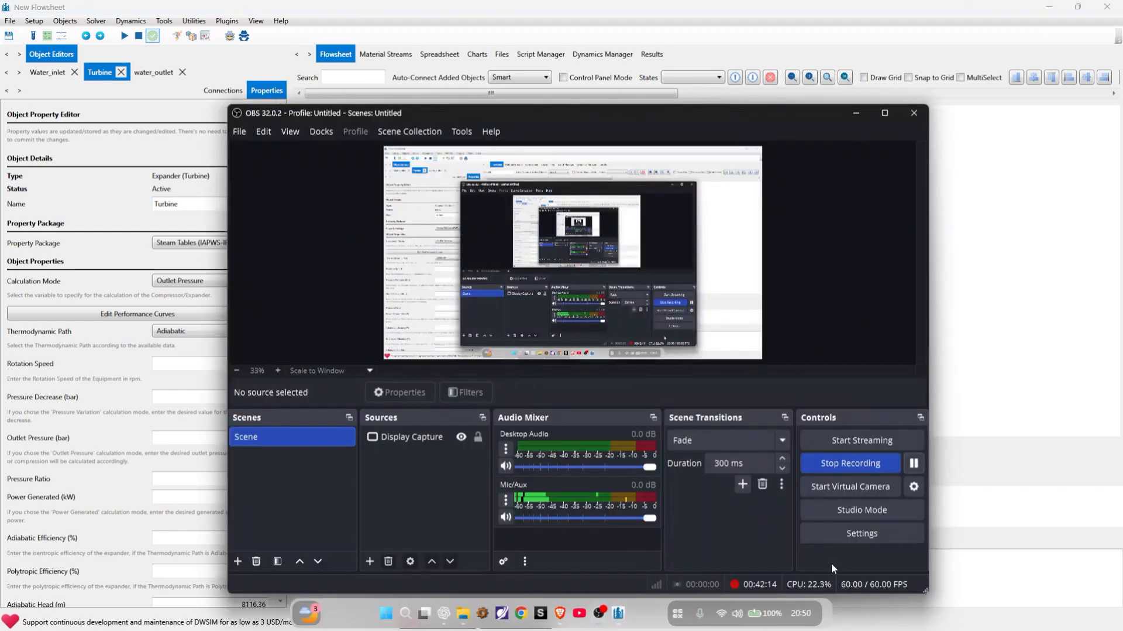